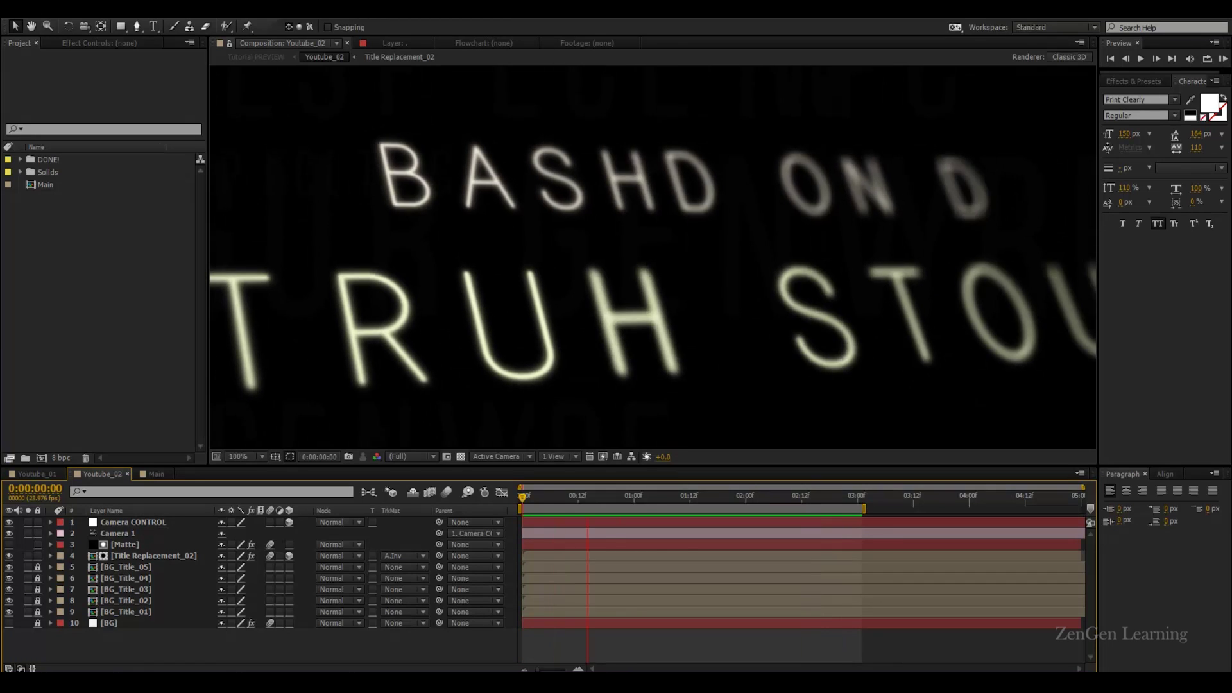
Switch to the Main composition and add a 'BASED ON A' text layer
{"action": "left_click", "coordinate": [156, 473]}
{"action": "left_click", "coordinate": [154, 475]}
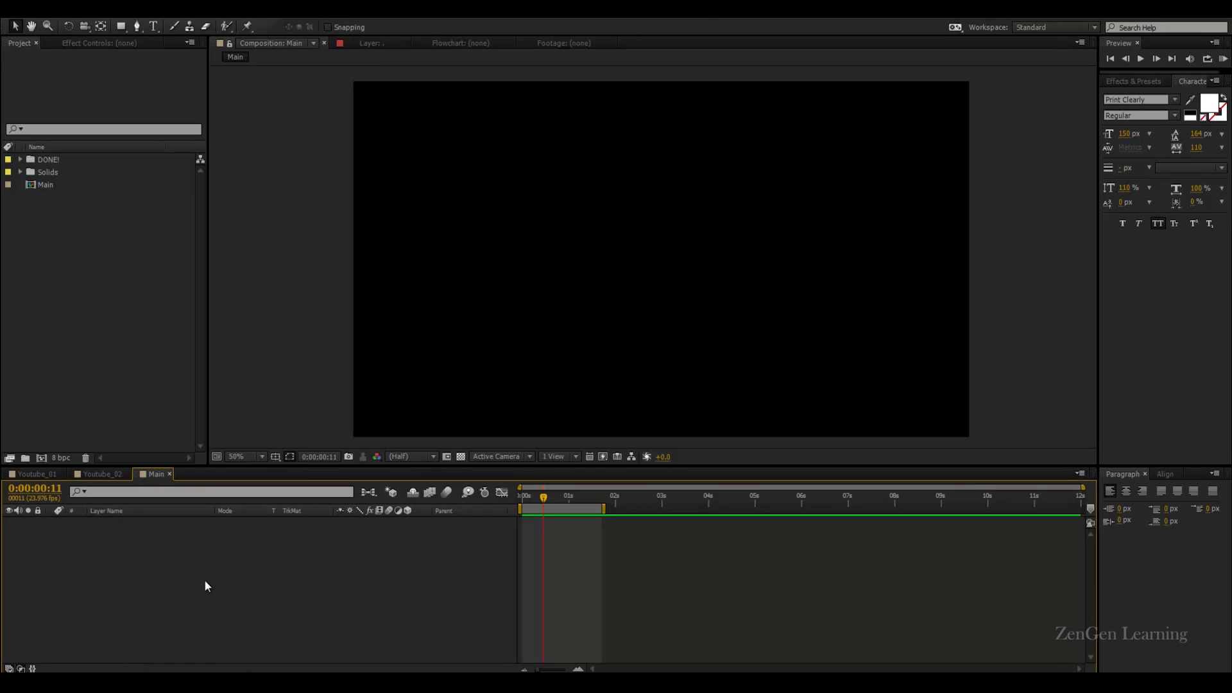
{"action": "right_click", "coordinate": [242, 565]}
{"action": "mouse_move", "coordinate": [389, 425]}
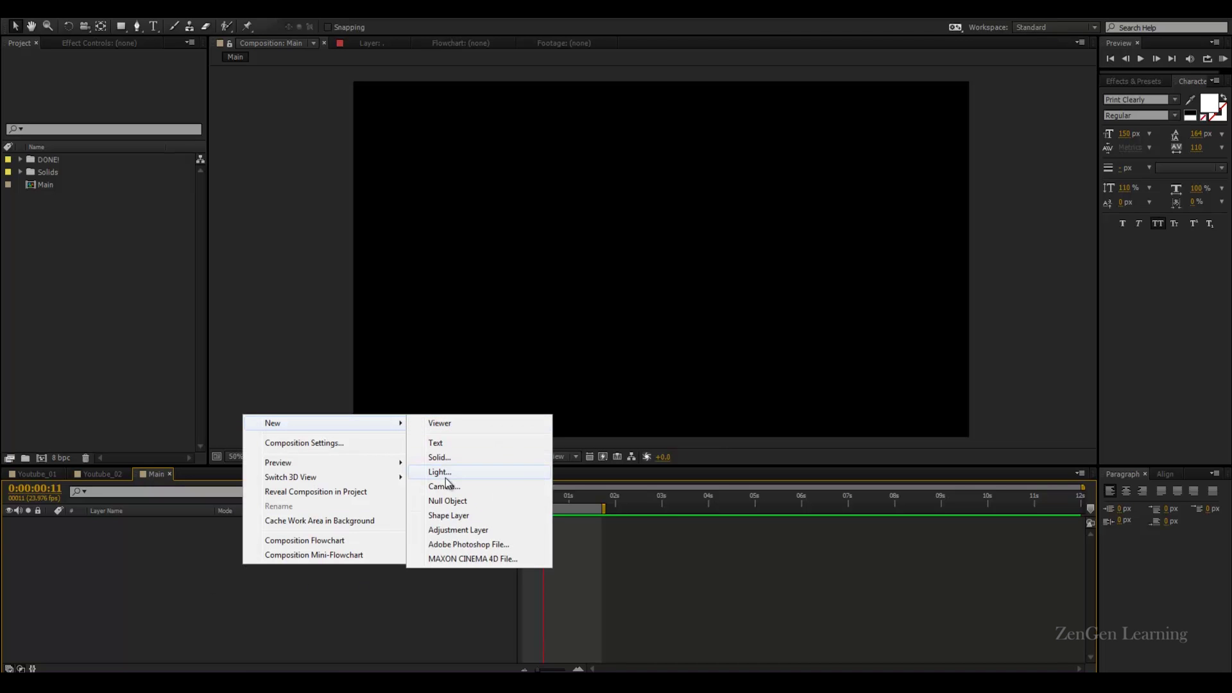
{"action": "left_click", "coordinate": [436, 445]}
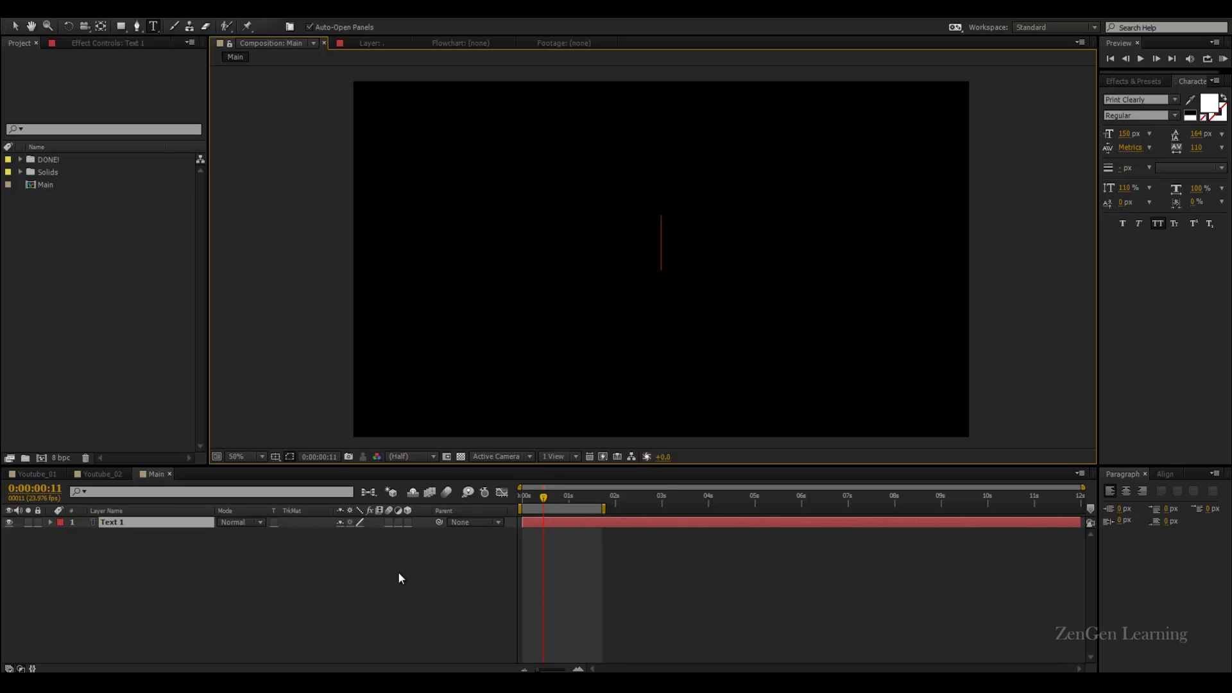
{"action": "type", "text": "BASED OF"}
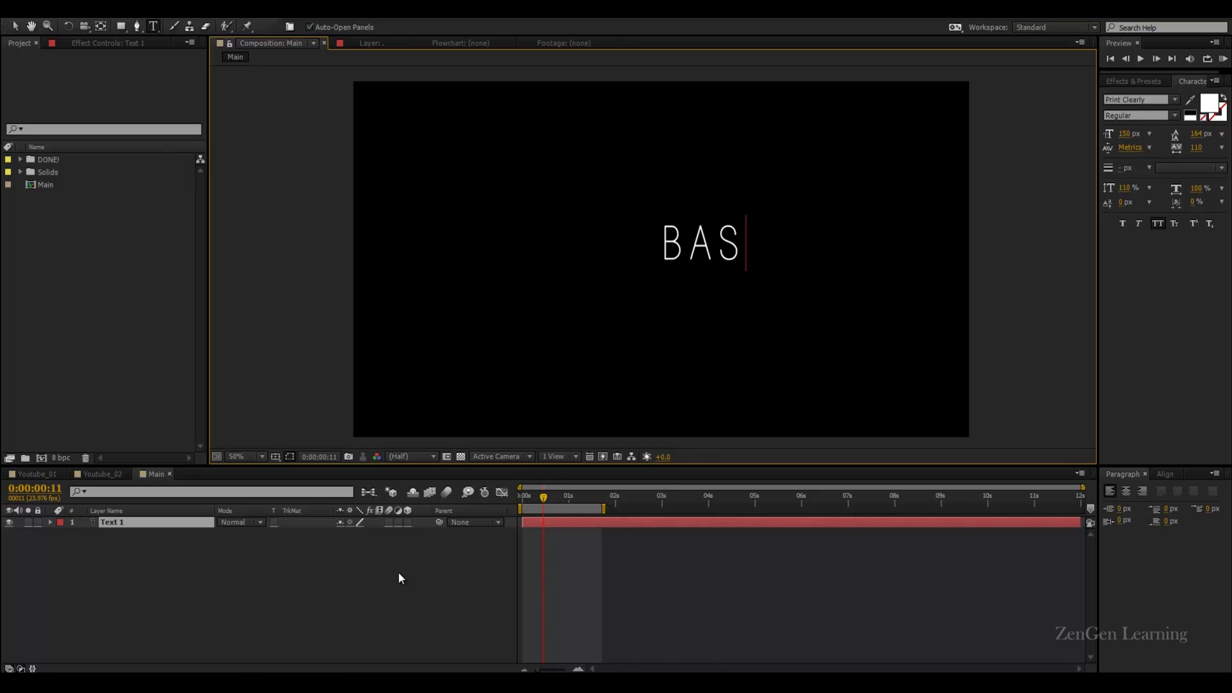
{"action": "key", "text": "BackSpace"}
{"action": "key", "text": "BackSpace"}
{"action": "type", "text": "N A"}
{"action": "key", "text": "KP_Enter"}
{"action": "key", "text": "Caps_Lock"}
{"action": "key", "text": "Caps_Lock"}
Centre the text, set its anchor point beside the D, and scale it narrower
{"action": "key", "text": "v"}
{"action": "left_click_drag", "start_coordinate": [876, 254], "coordinate": [765, 240]}
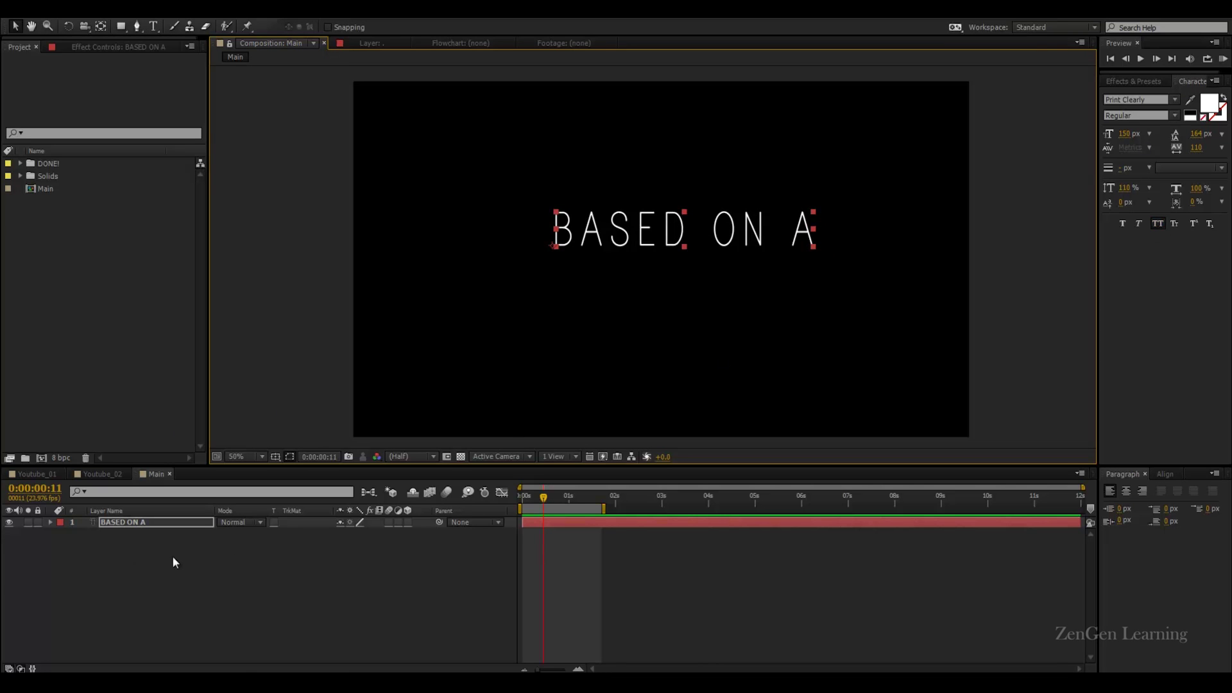
{"action": "left_click", "coordinate": [147, 523]}
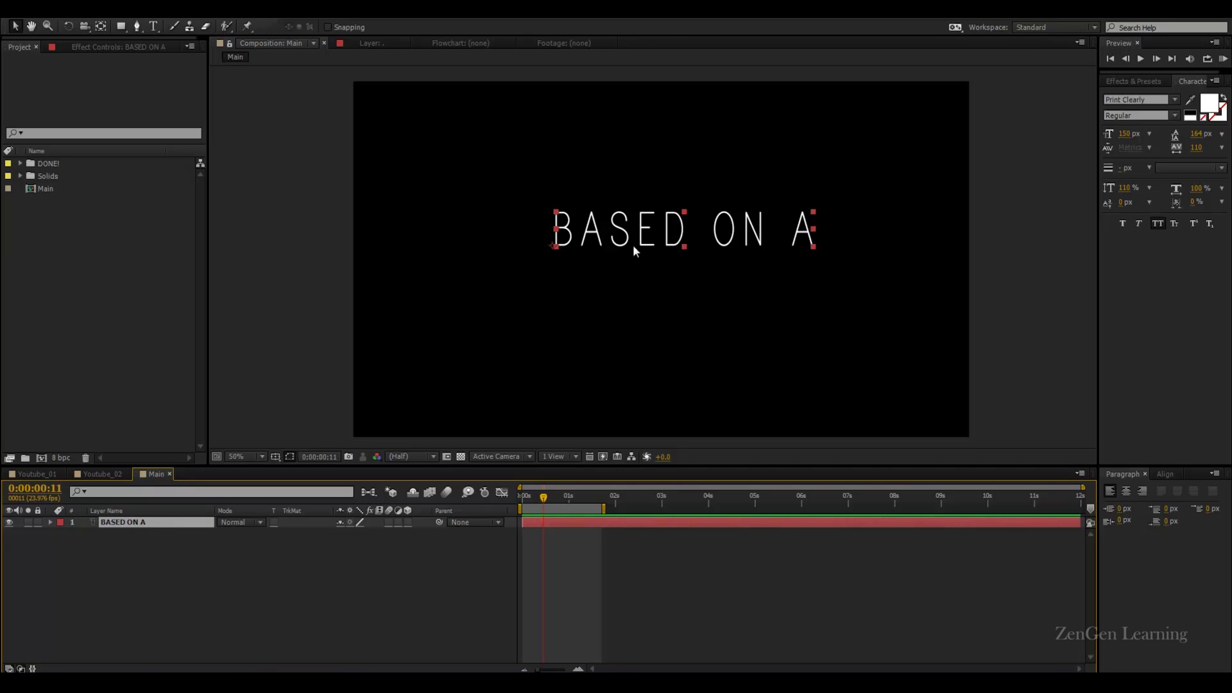
{"action": "key", "text": "y"}
{"action": "left_click_drag", "start_coordinate": [552, 246], "coordinate": [682, 227]}
{"action": "key", "text": "v"}
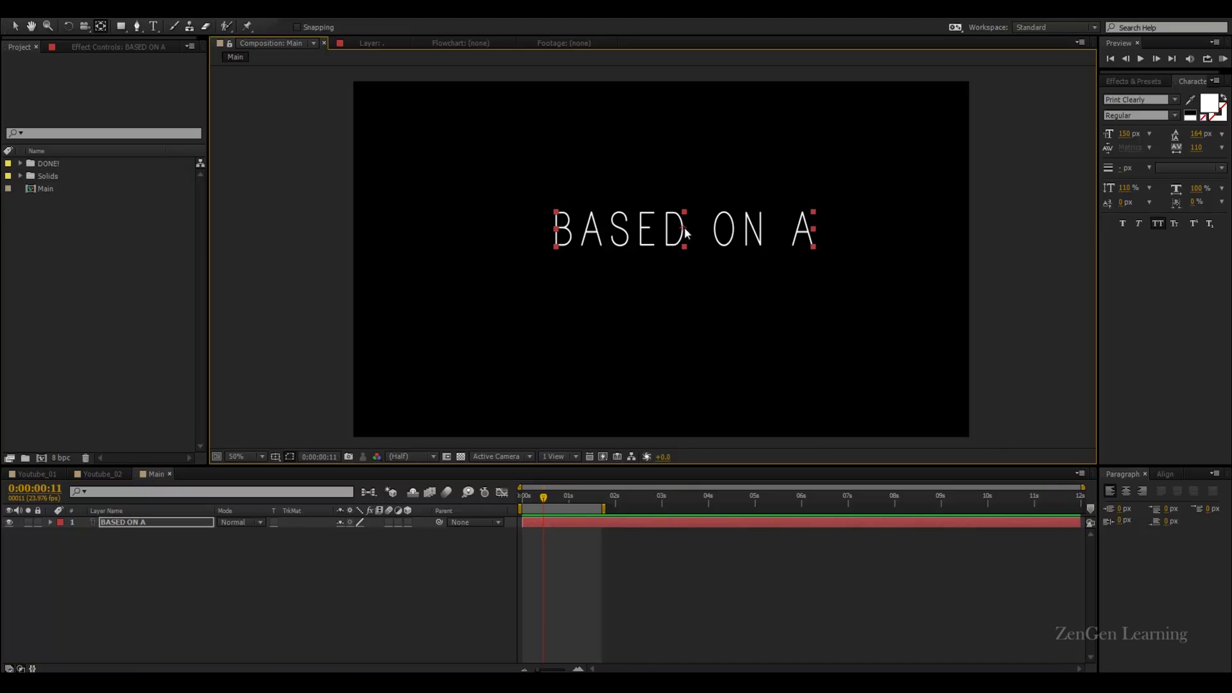
{"action": "left_click_drag", "start_coordinate": [814, 243], "coordinate": [714, 251]}
Duplicate the BASED ON A layer and move the copy just below the original
{"action": "left_click_drag", "start_coordinate": [792, 216], "coordinate": [543, 371]}
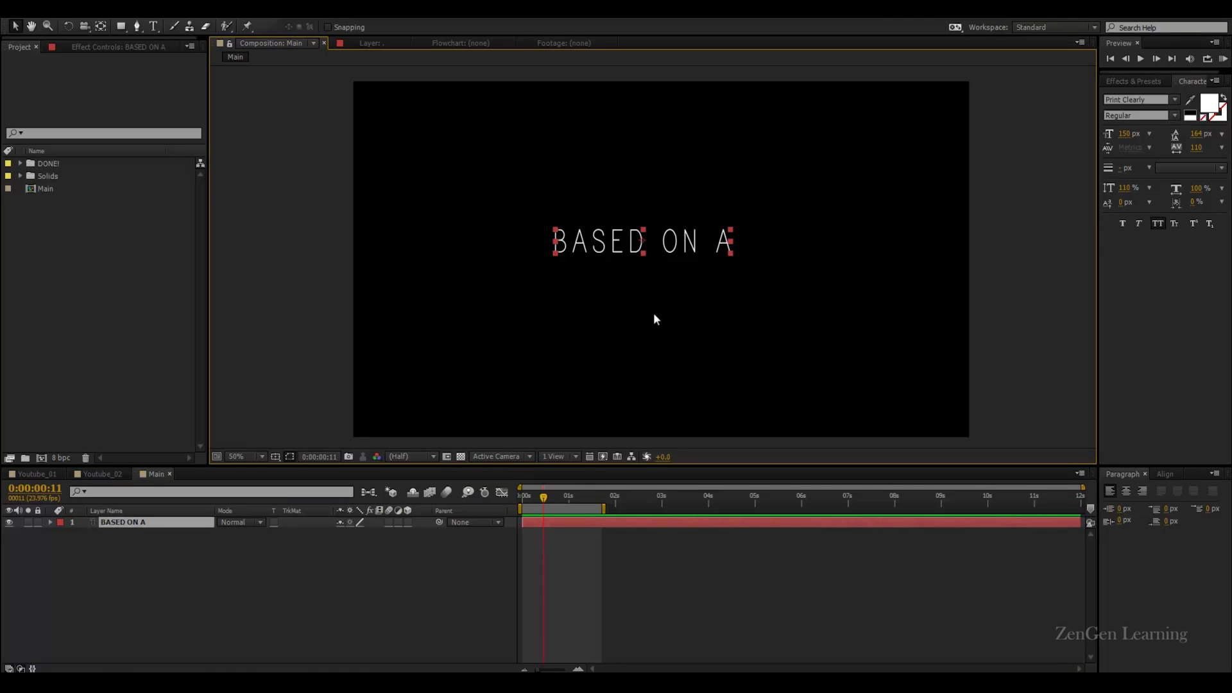
{"action": "key", "text": "ctrl+d"}
{"action": "left_click_drag", "start_coordinate": [706, 241], "coordinate": [706, 291]}
Retype the copy as 'TRUE STORY' and enlarge it
{"action": "double_click", "coordinate": [705, 290]}
{"action": "type", "text": "TRUE STORY"}
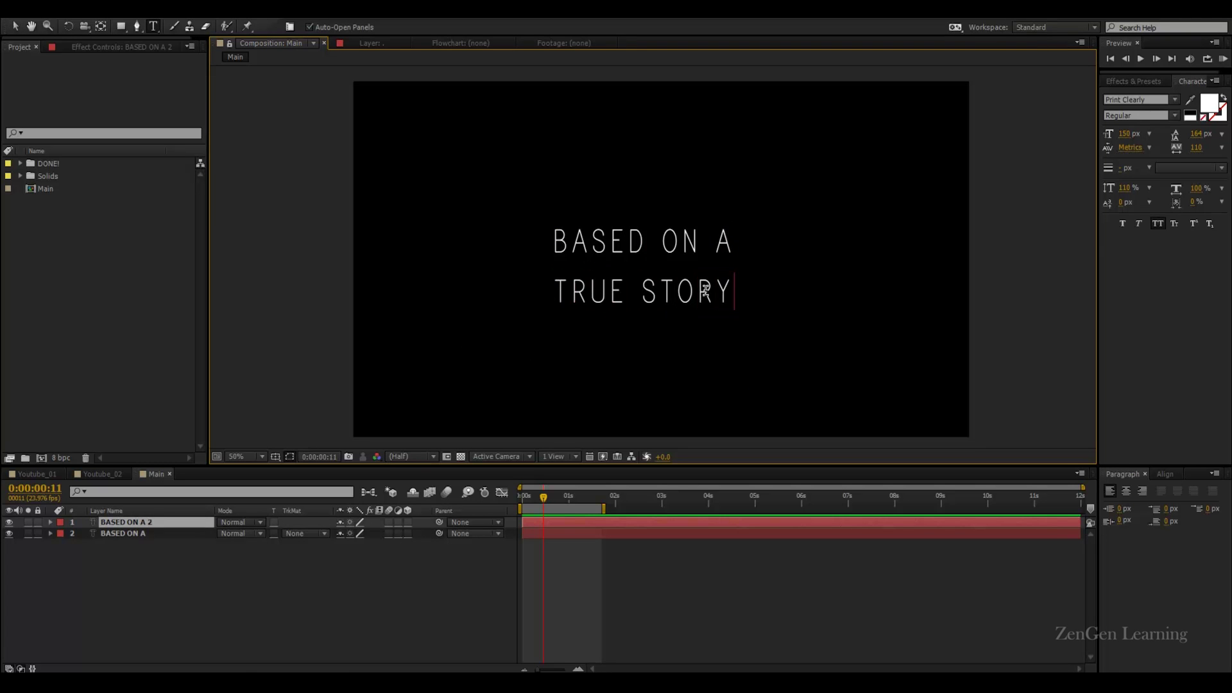
{"action": "key", "text": "Escape"}
{"action": "key", "text": "v"}
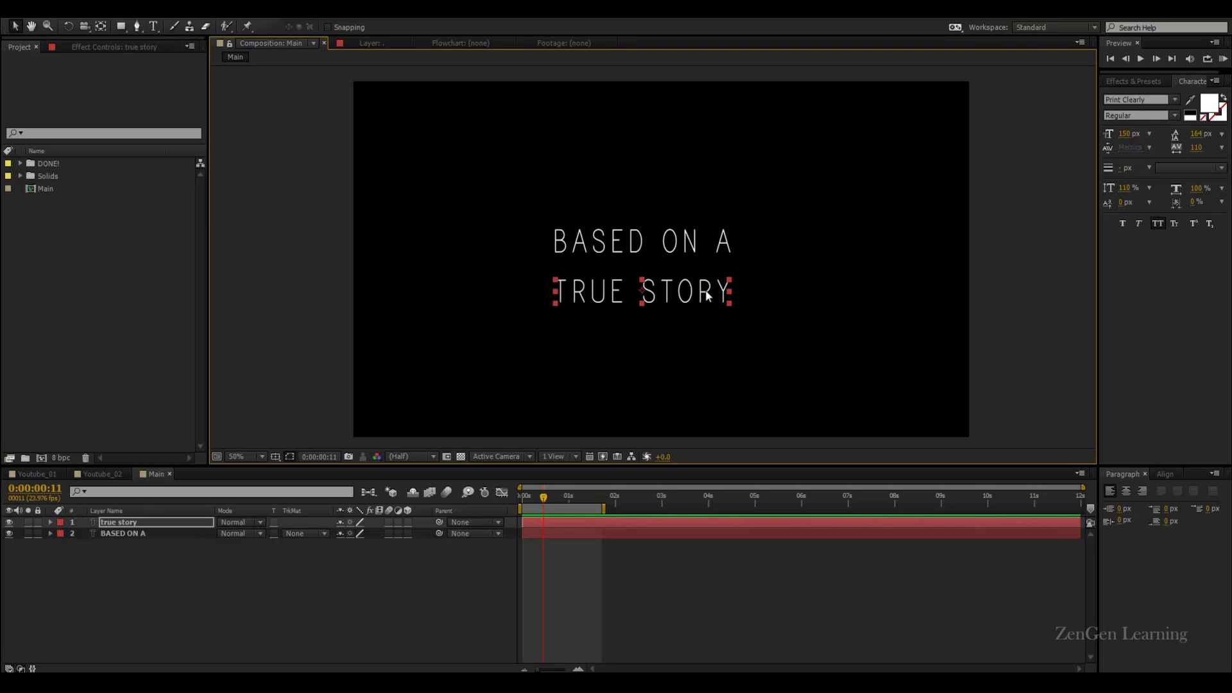
{"action": "double_click", "coordinate": [127, 522]}
{"action": "type", "text": "true stor"}
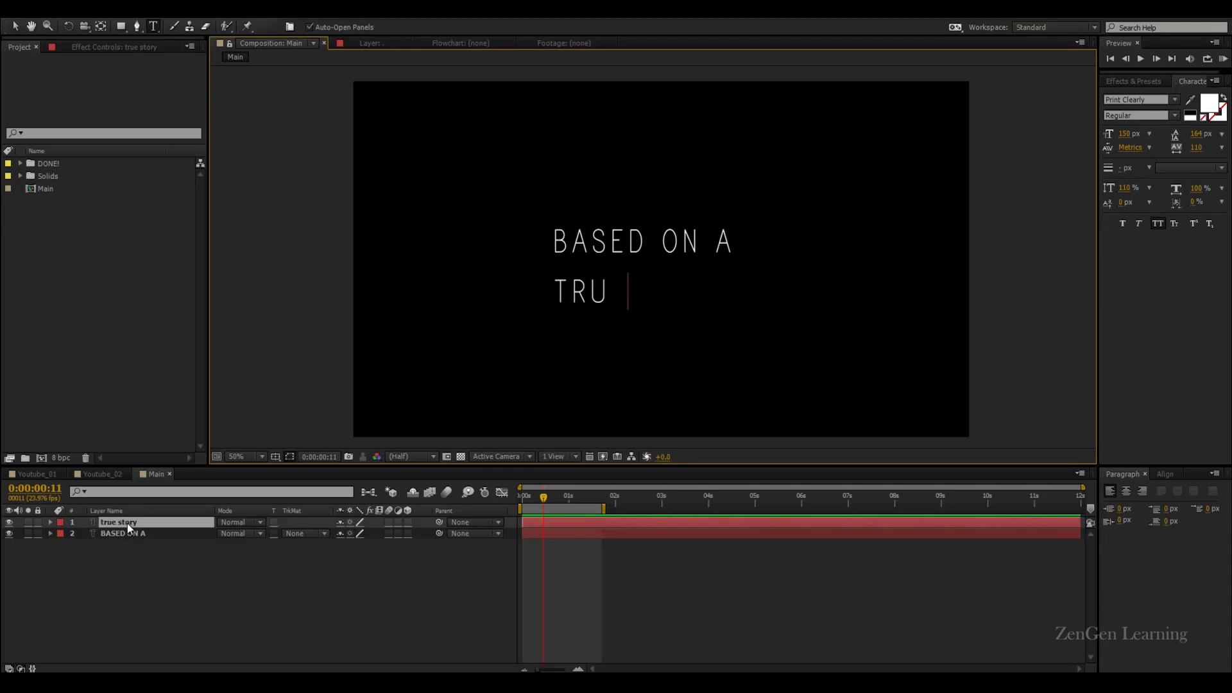
{"action": "type", "text": "y"}
{"action": "key", "text": "Escape"}
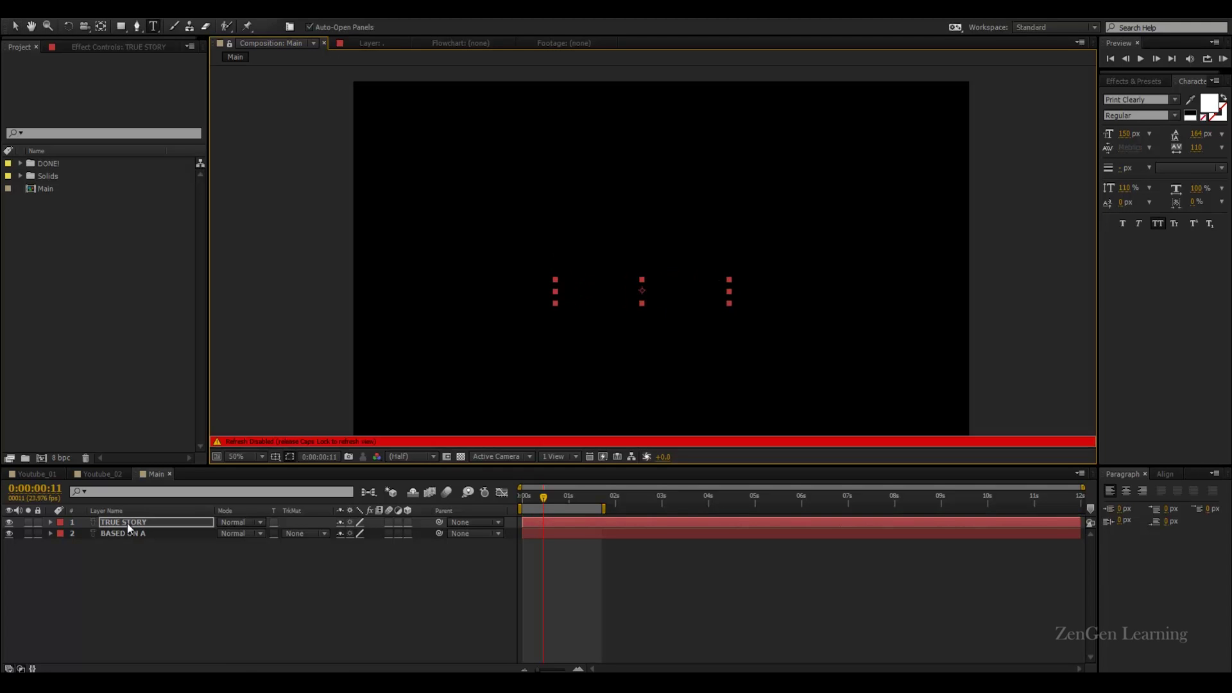
{"action": "left_click_drag", "start_coordinate": [730, 305], "coordinate": [802, 324]}
Move both text lines together into place, nudging them slightly upward
{"action": "left_click_drag", "start_coordinate": [807, 196], "coordinate": [583, 399]}
{"action": "left_click_drag", "start_coordinate": [718, 287], "coordinate": [729, 276]}
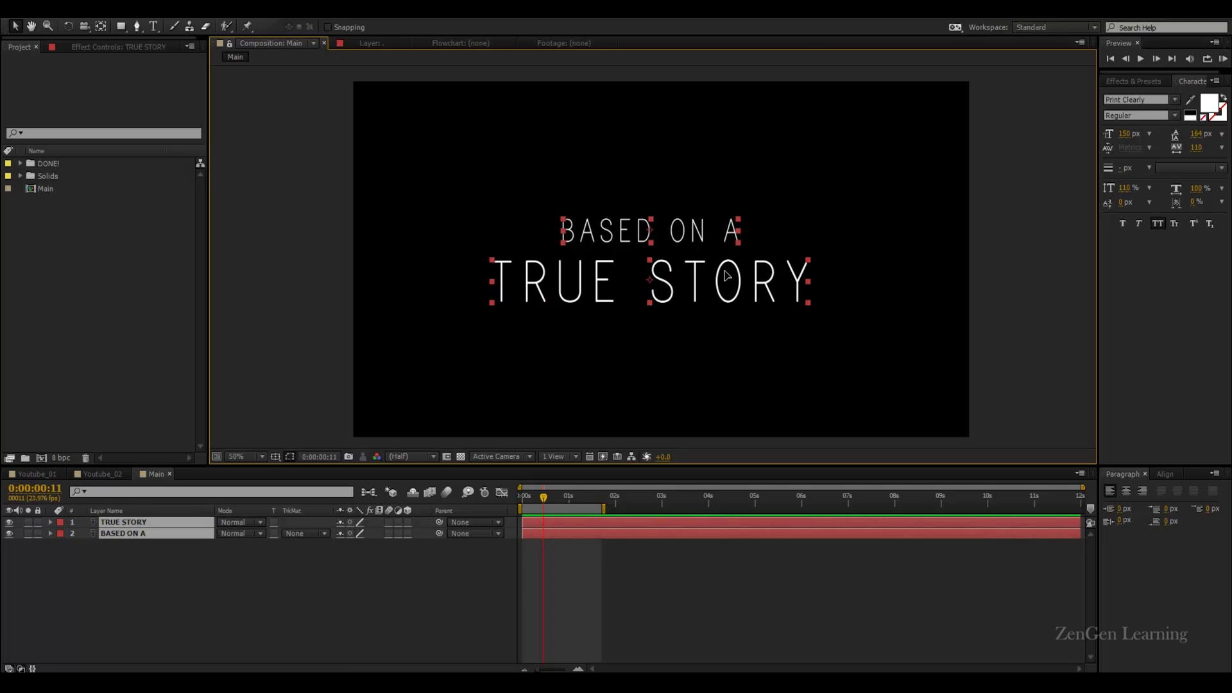
{"action": "left_click", "coordinate": [847, 209]}
{"action": "key", "text": "comma"}
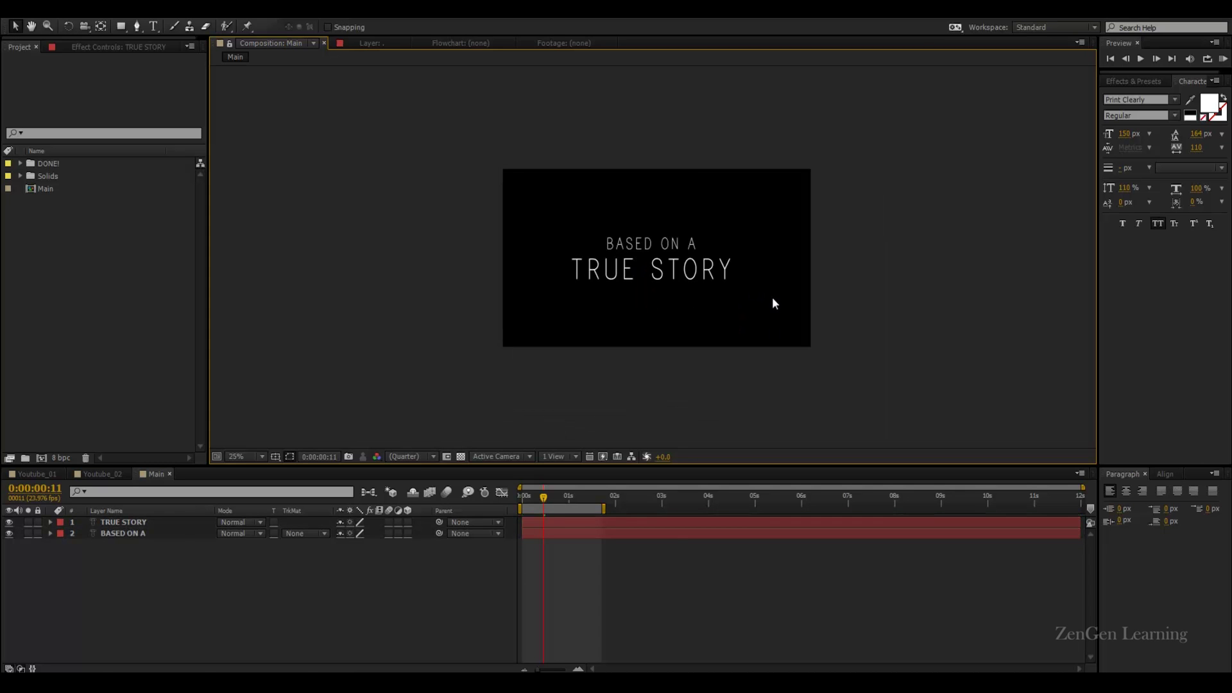
{"action": "key", "text": "period"}
{"action": "key", "text": "ctrl+a"}
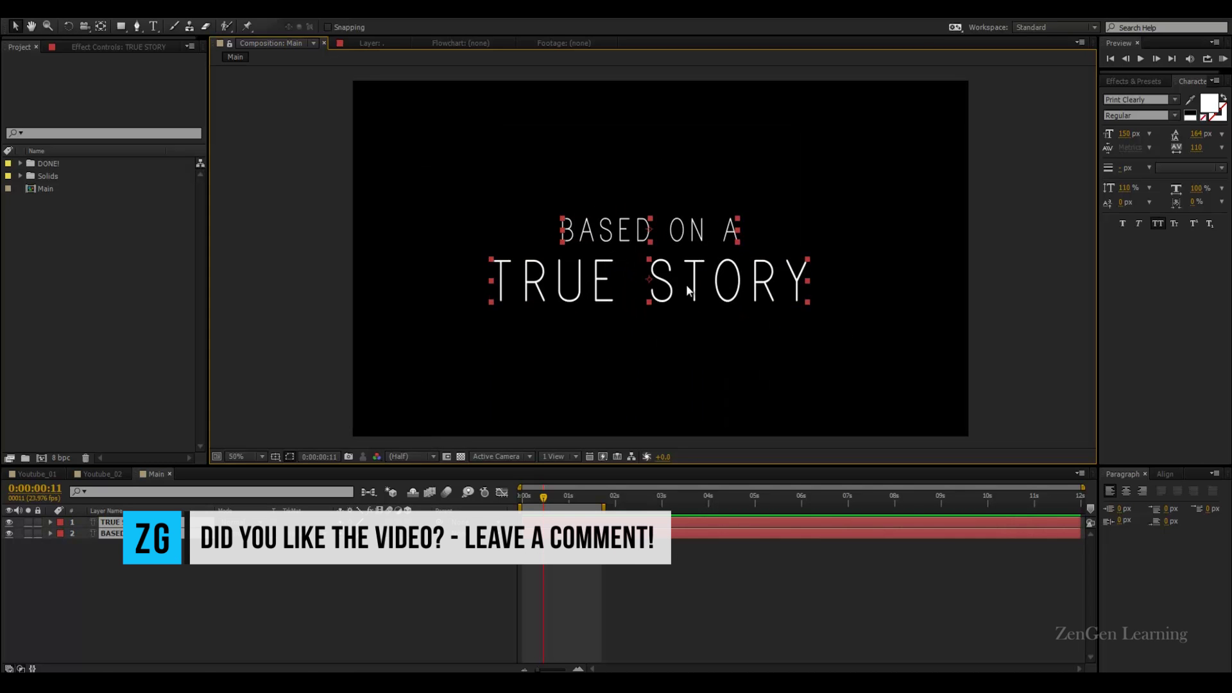
{"action": "left_click_drag", "start_coordinate": [690, 289], "coordinate": [690, 286]}
{"action": "left_click", "coordinate": [875, 318]}
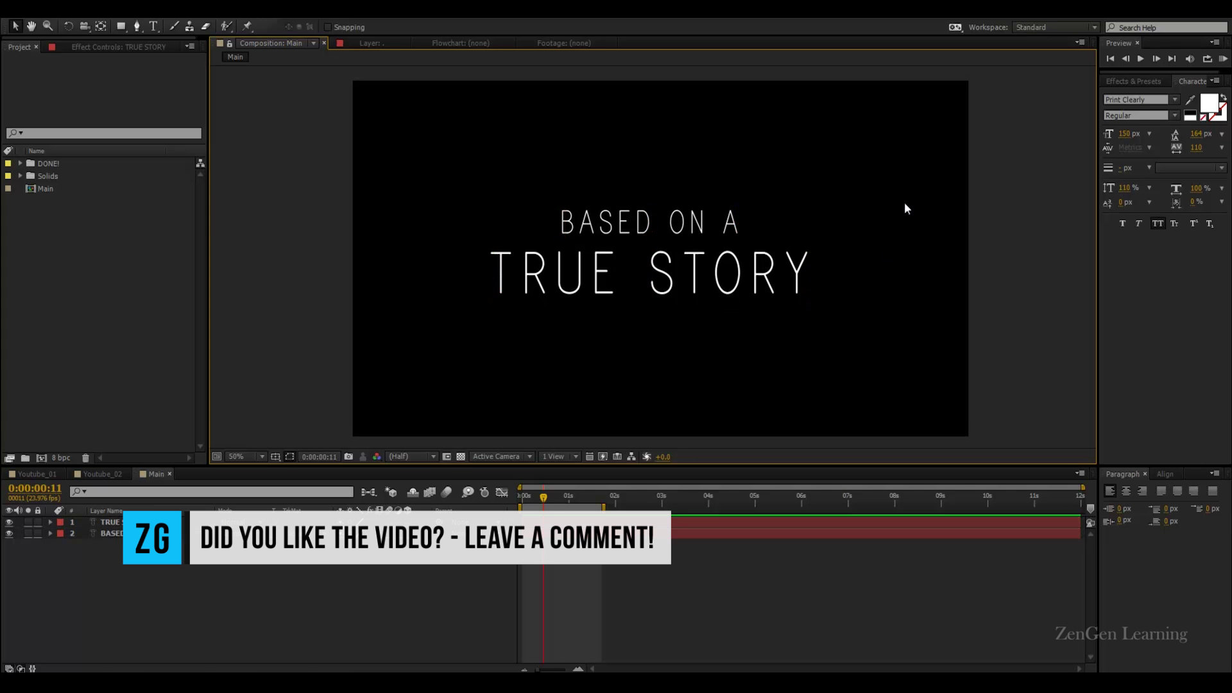
{"action": "left_click_drag", "start_coordinate": [864, 350], "coordinate": [448, 247]}
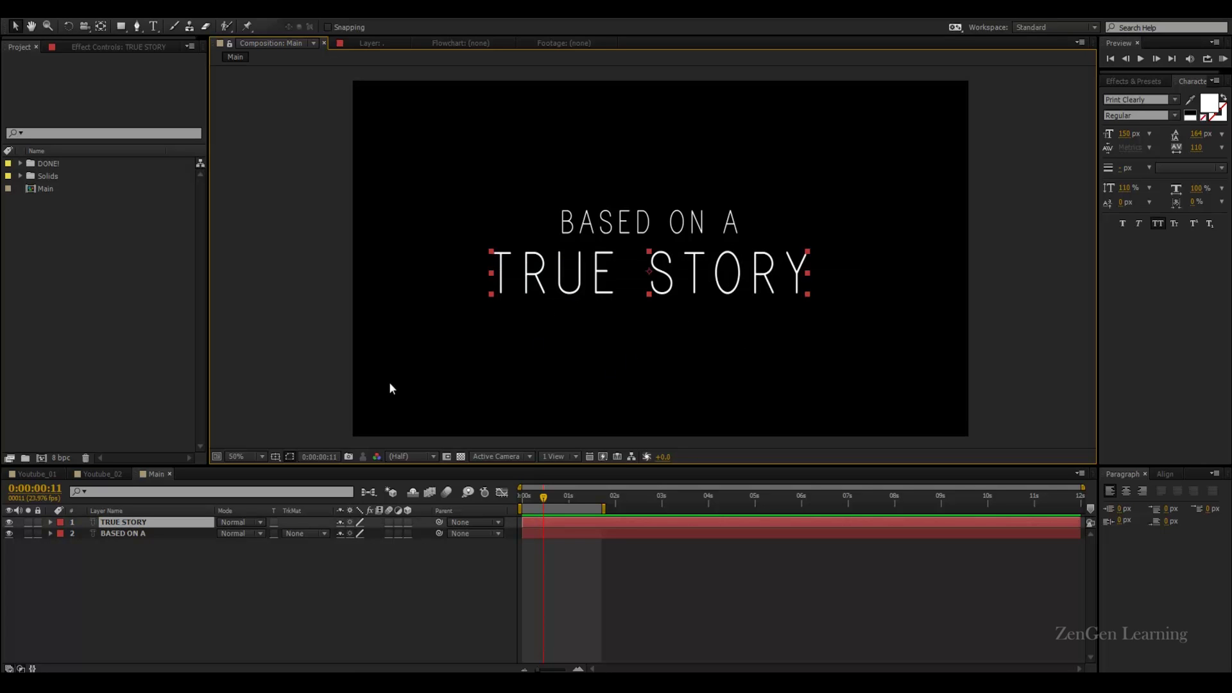
Give the TRUE STORY layer a Dark Green label
{"action": "left_click", "coordinate": [122, 533]}
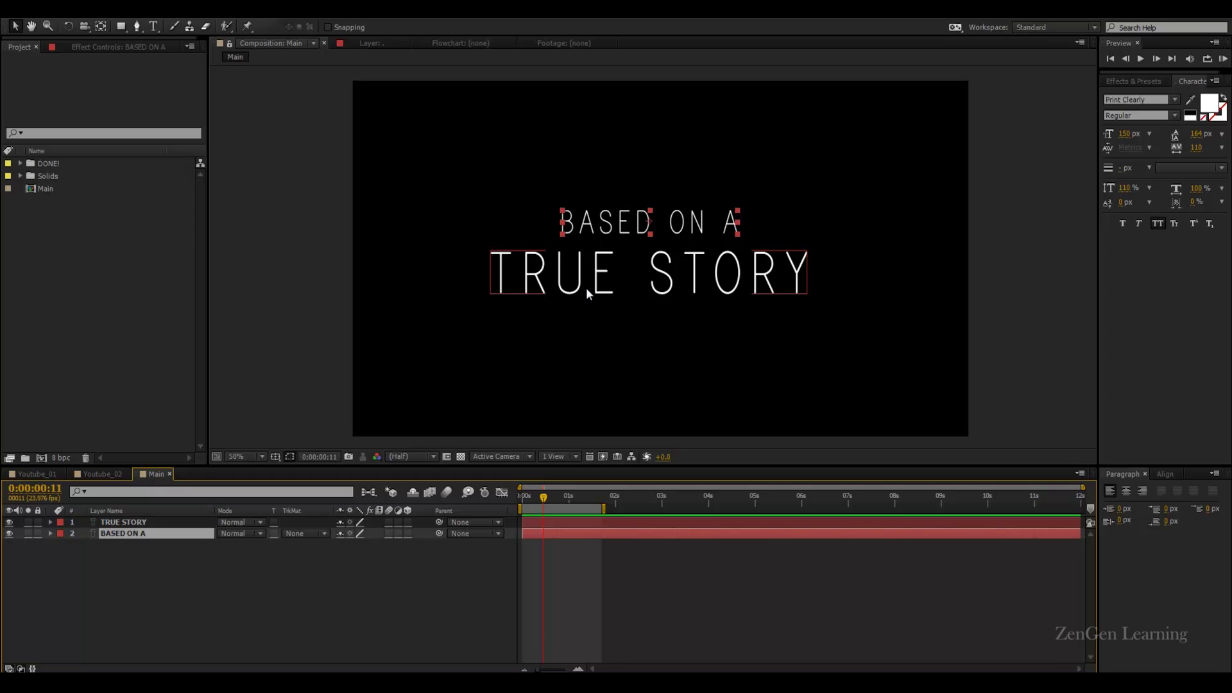
{"action": "left_click", "coordinate": [147, 523]}
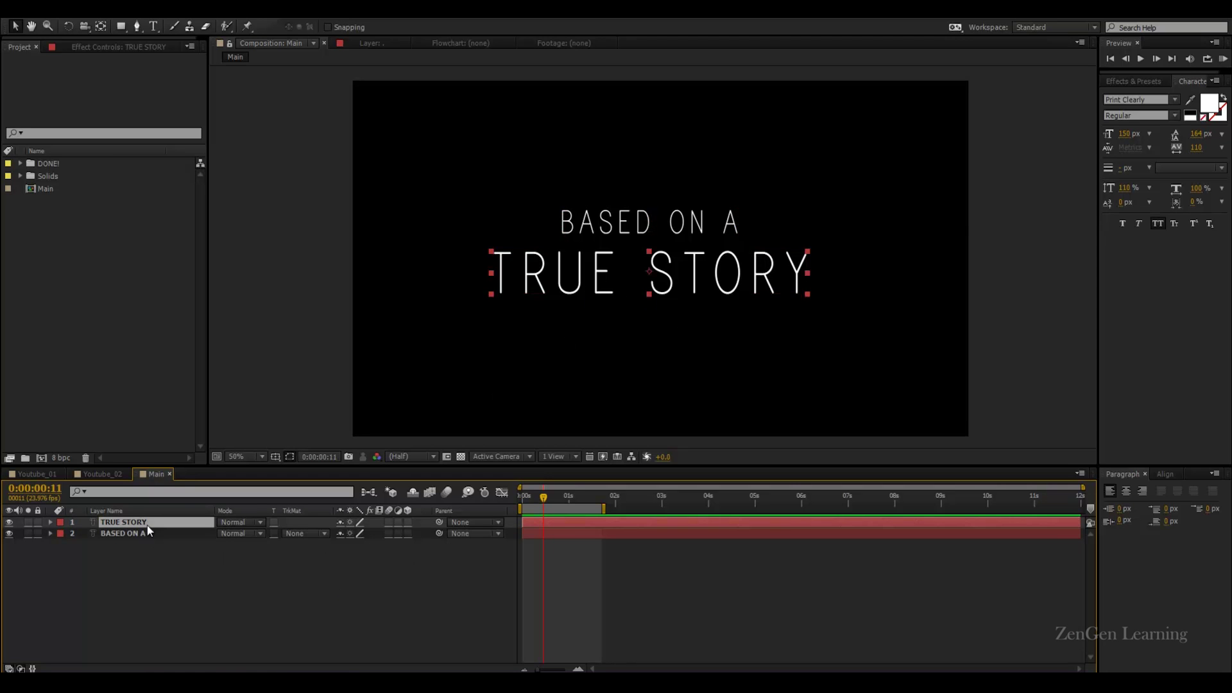
{"action": "left_click", "coordinate": [61, 527]}
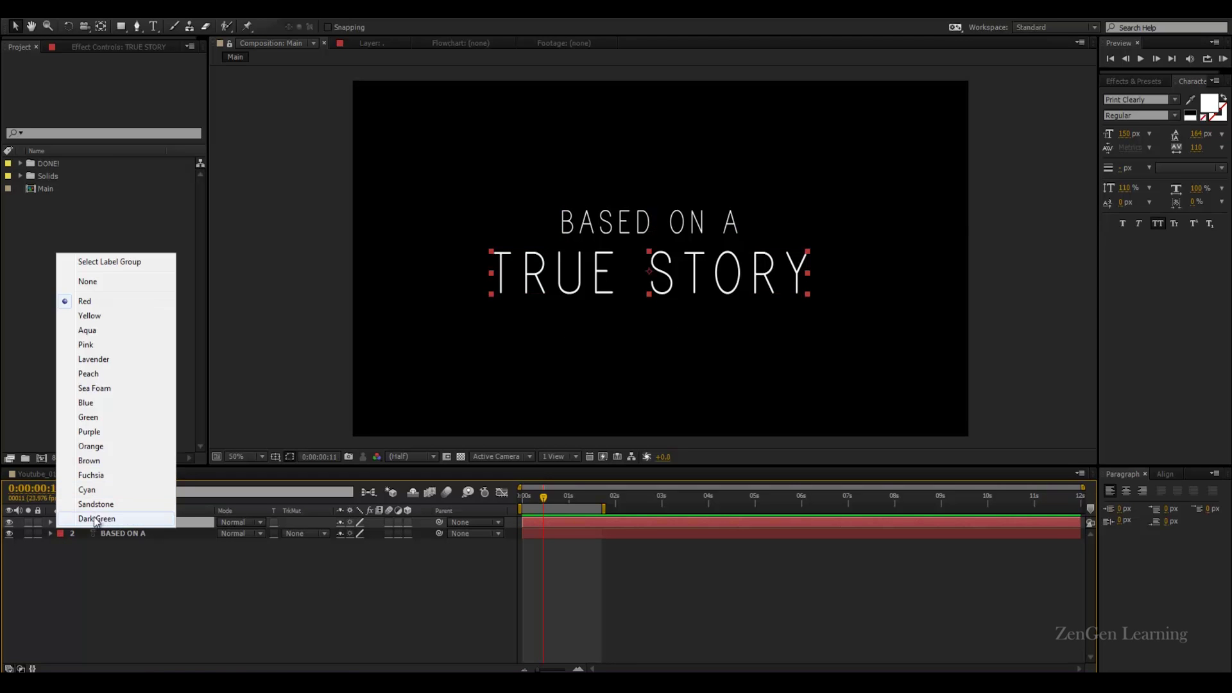
{"action": "left_click", "coordinate": [103, 532]}
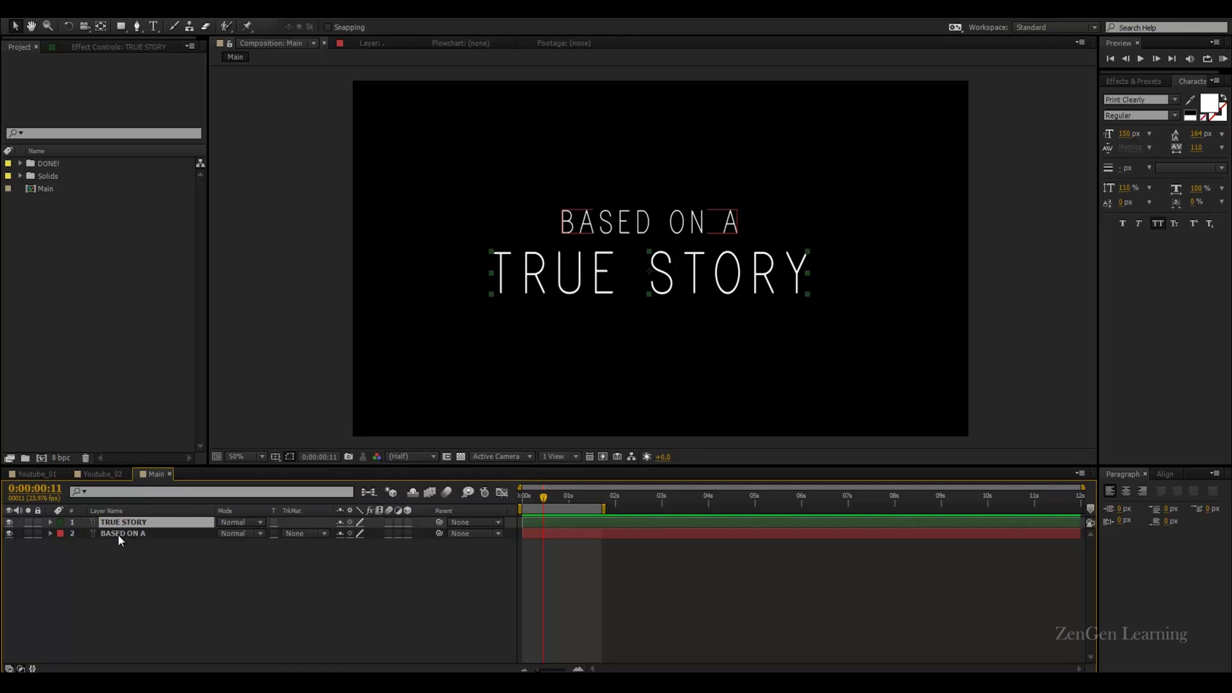
{"action": "left_click", "coordinate": [118, 536]}
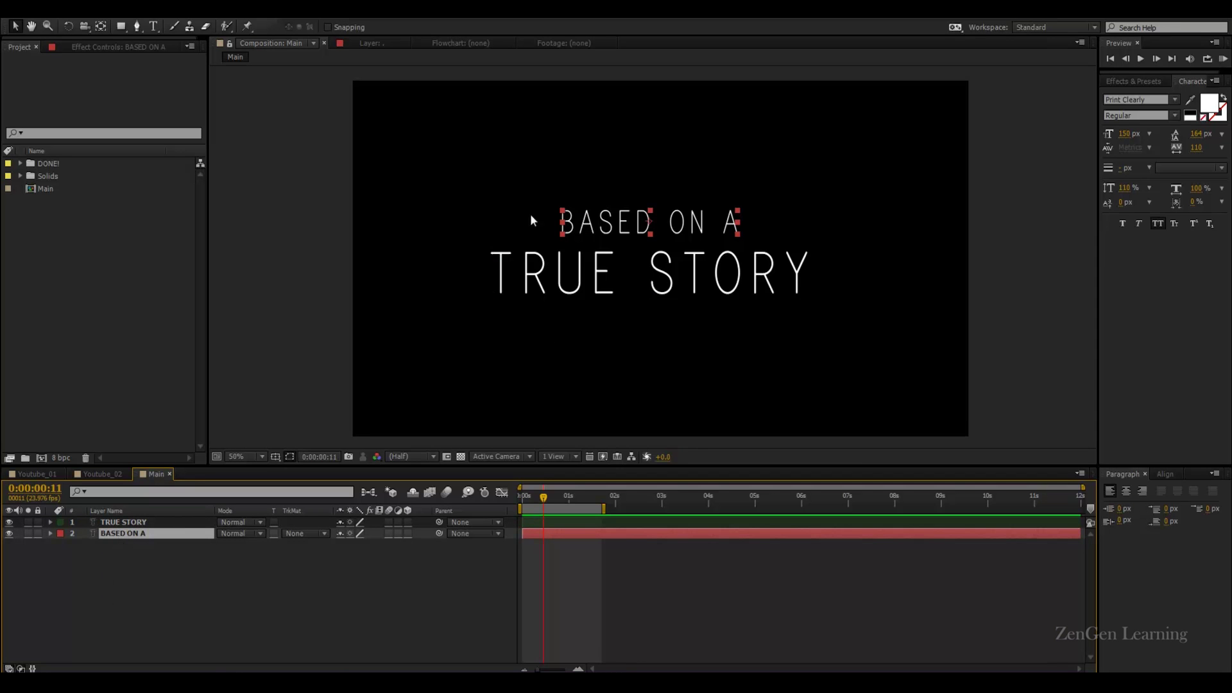
Add a Character Offset animator to BASED ON A, test it, then reset the offset to 0
{"action": "key", "text": "/"}
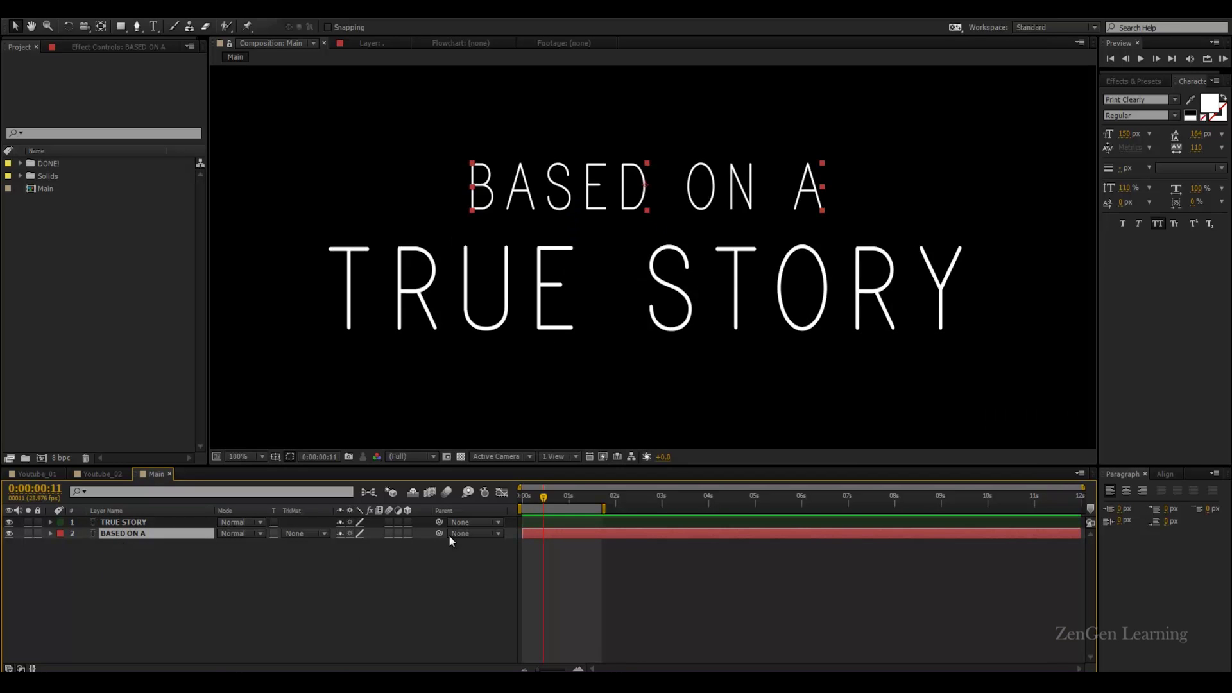
{"action": "left_click", "coordinate": [51, 534]}
{"action": "left_click", "coordinate": [424, 545]}
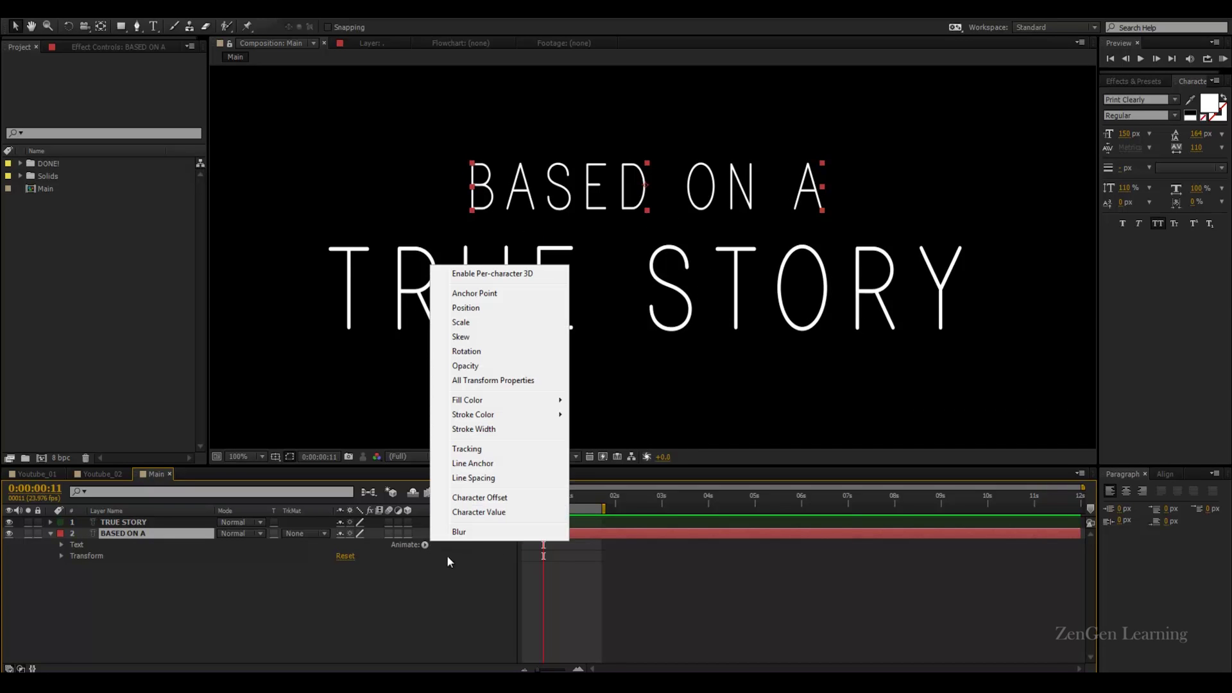
{"action": "left_click", "coordinate": [474, 499]}
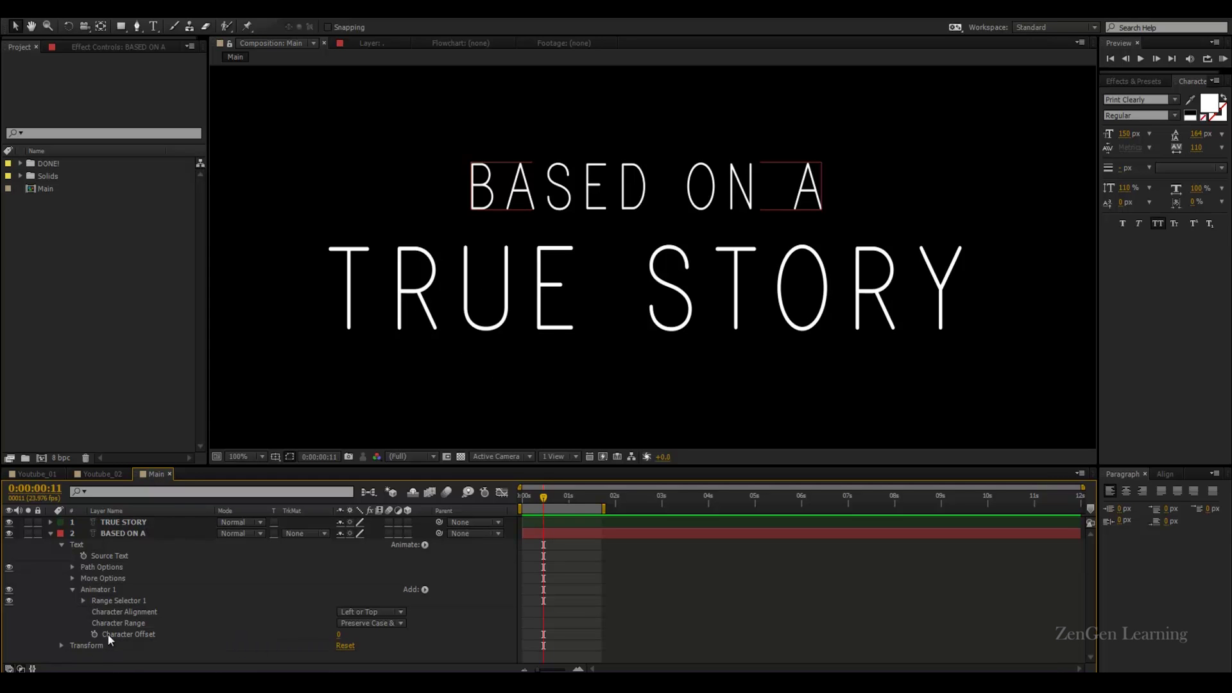
{"action": "left_click", "coordinate": [167, 634]}
{"action": "left_click_drag", "start_coordinate": [339, 635], "coordinate": [375, 634]}
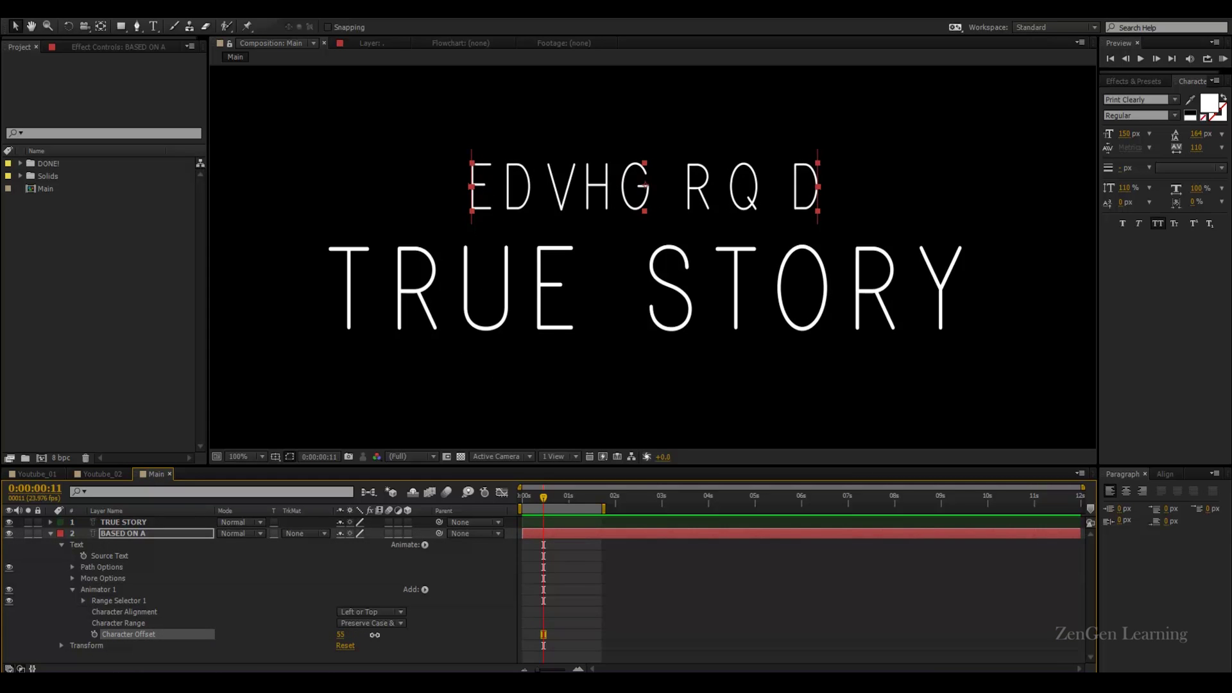
{"action": "key", "text": "ctrl+z"}
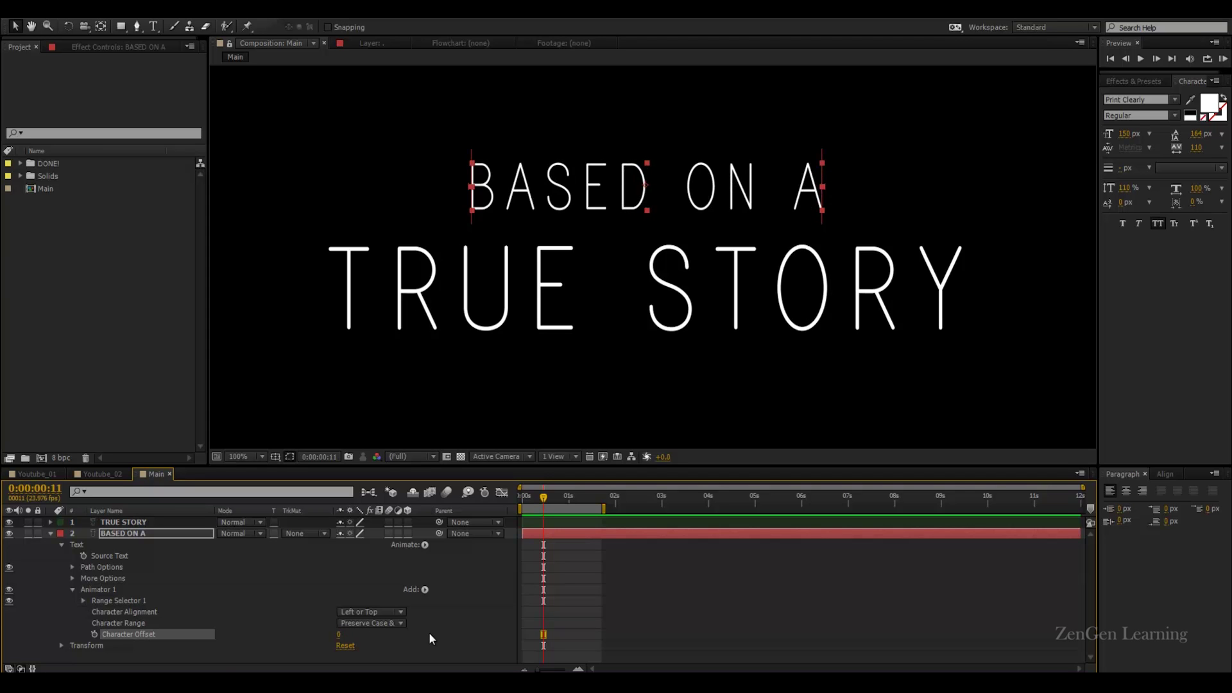
Apply a wiggle(1,10) expression to Character Offset
{"action": "left_click", "coordinate": [95, 633], "text": "alt"}
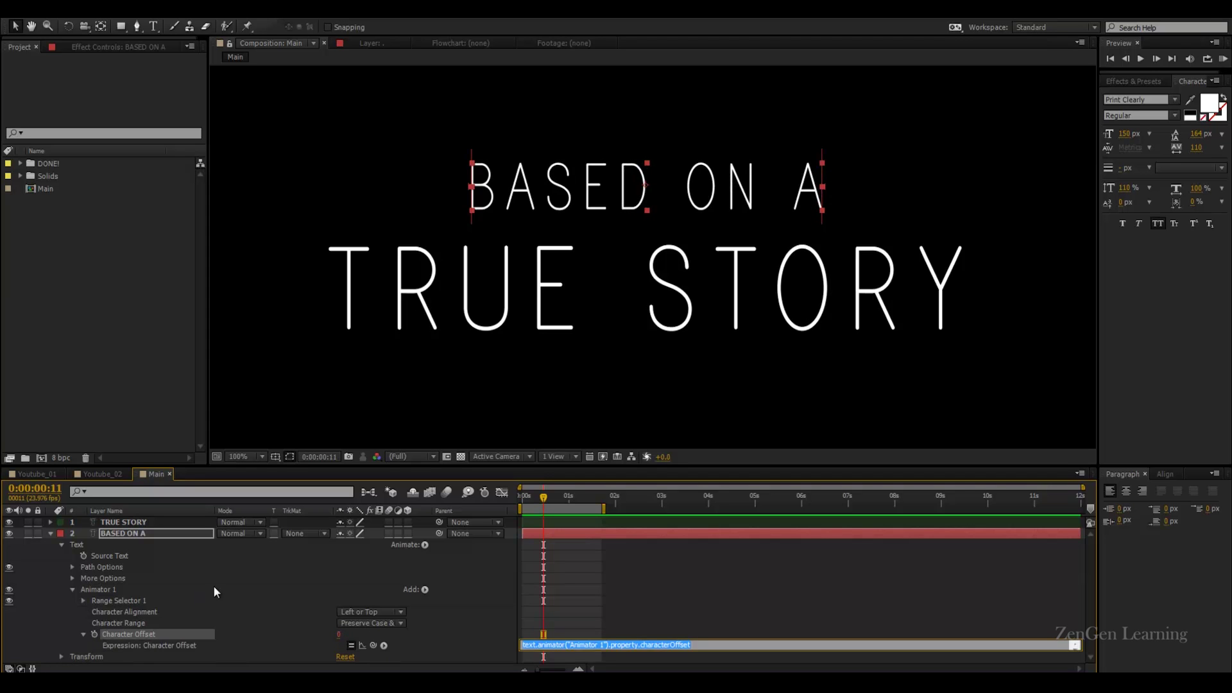
{"action": "type", "text": "wiggle(1,10"}
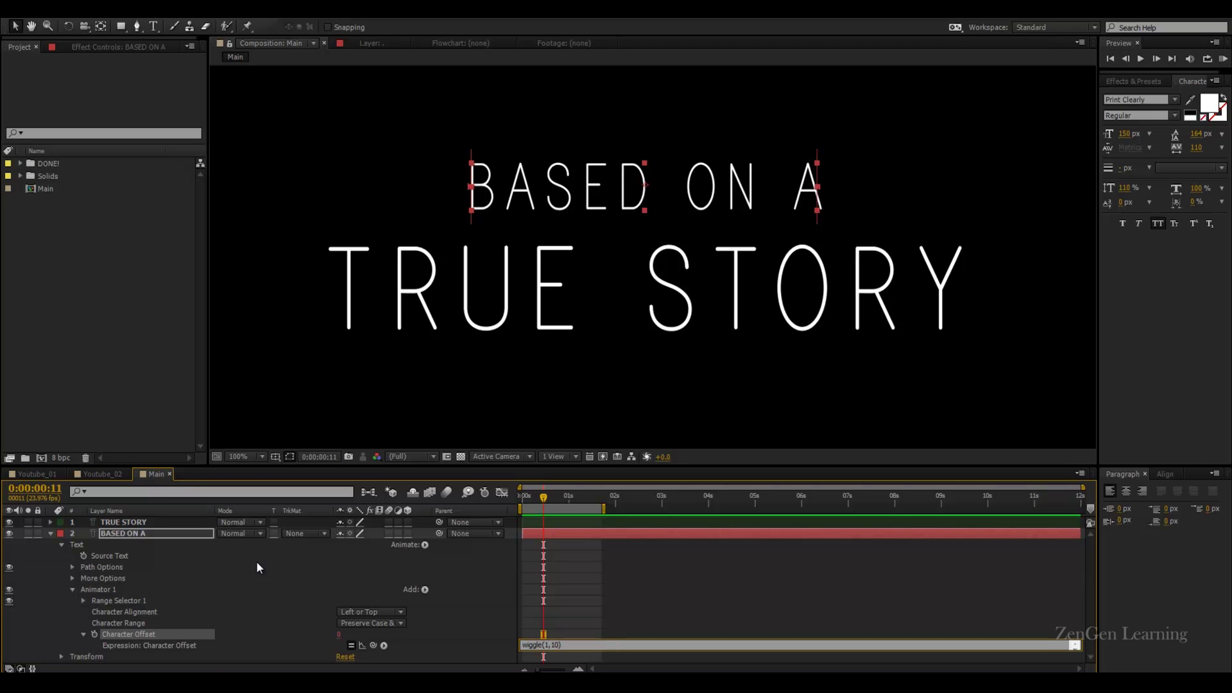
{"action": "key", "text": "KP_Enter"}
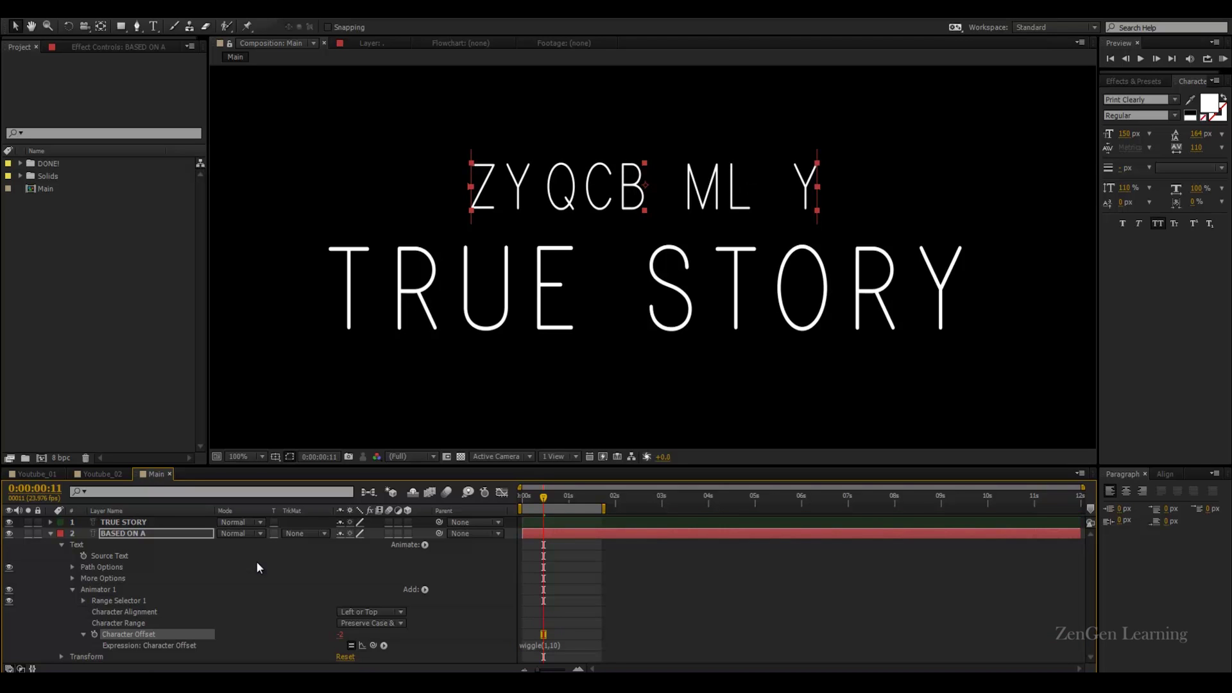
Preview the scrambling letters, then rewrite the expression as random(0,0)
{"action": "left_click", "coordinate": [650, 602]}
{"action": "key", "text": "KP_0"}
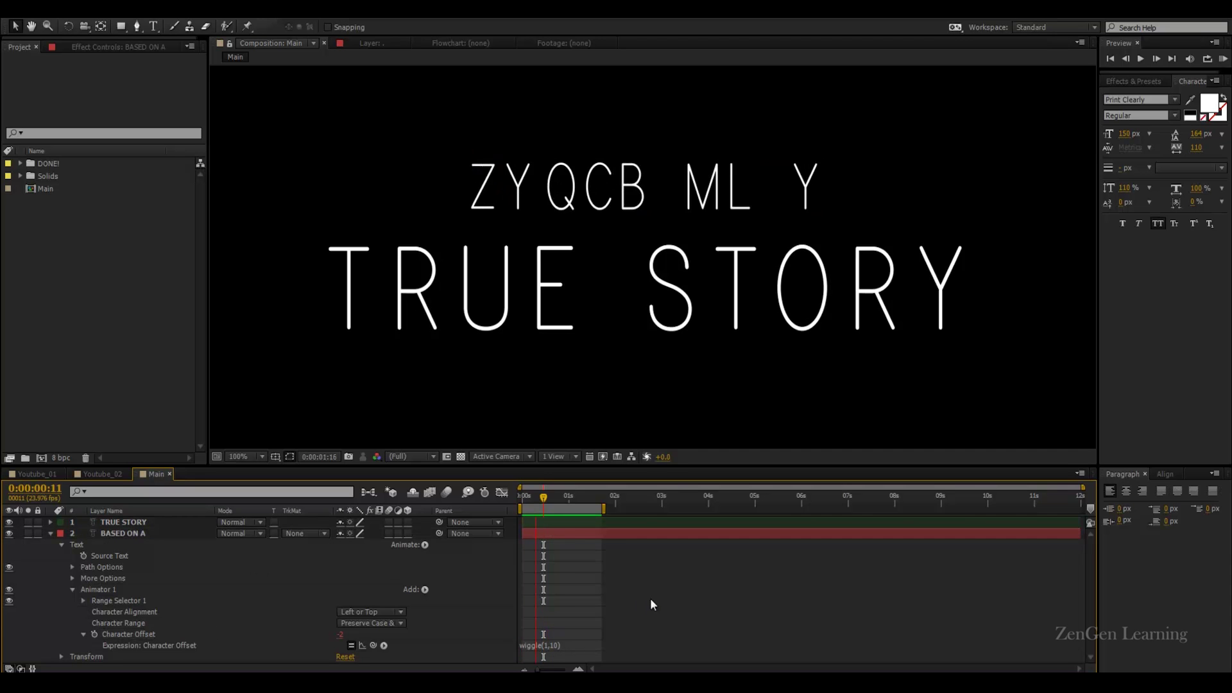
{"action": "left_click", "coordinate": [646, 600]}
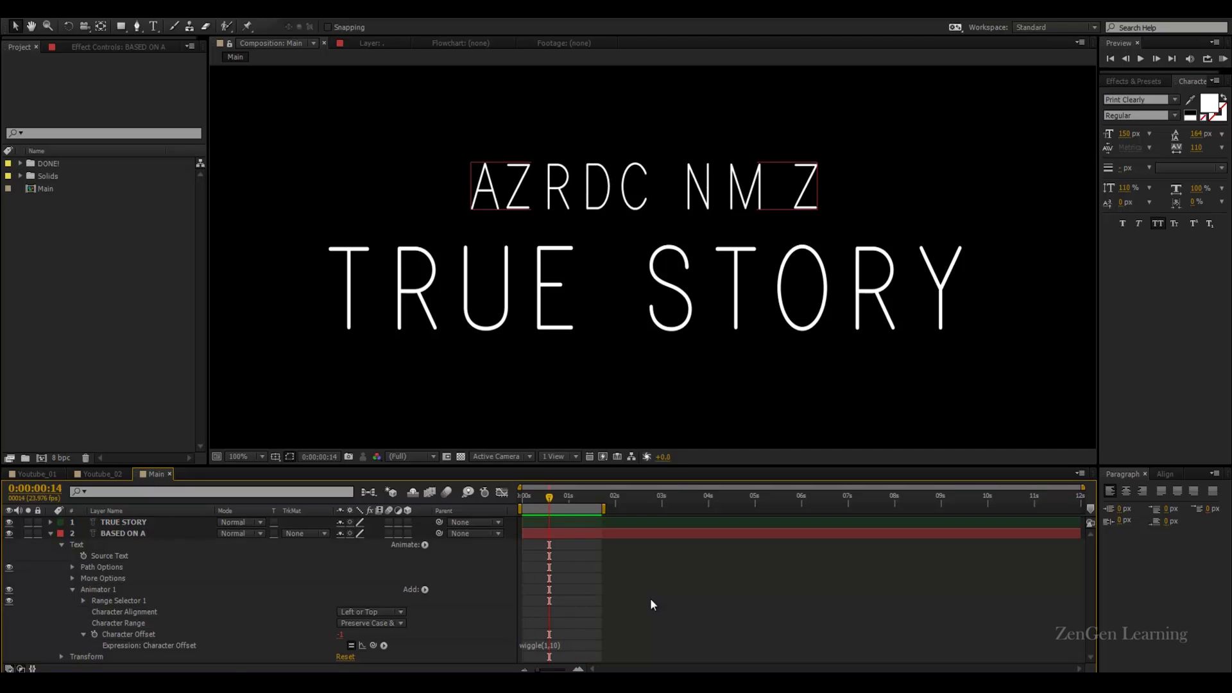
{"action": "left_click_drag", "start_coordinate": [550, 496], "coordinate": [552, 496]}
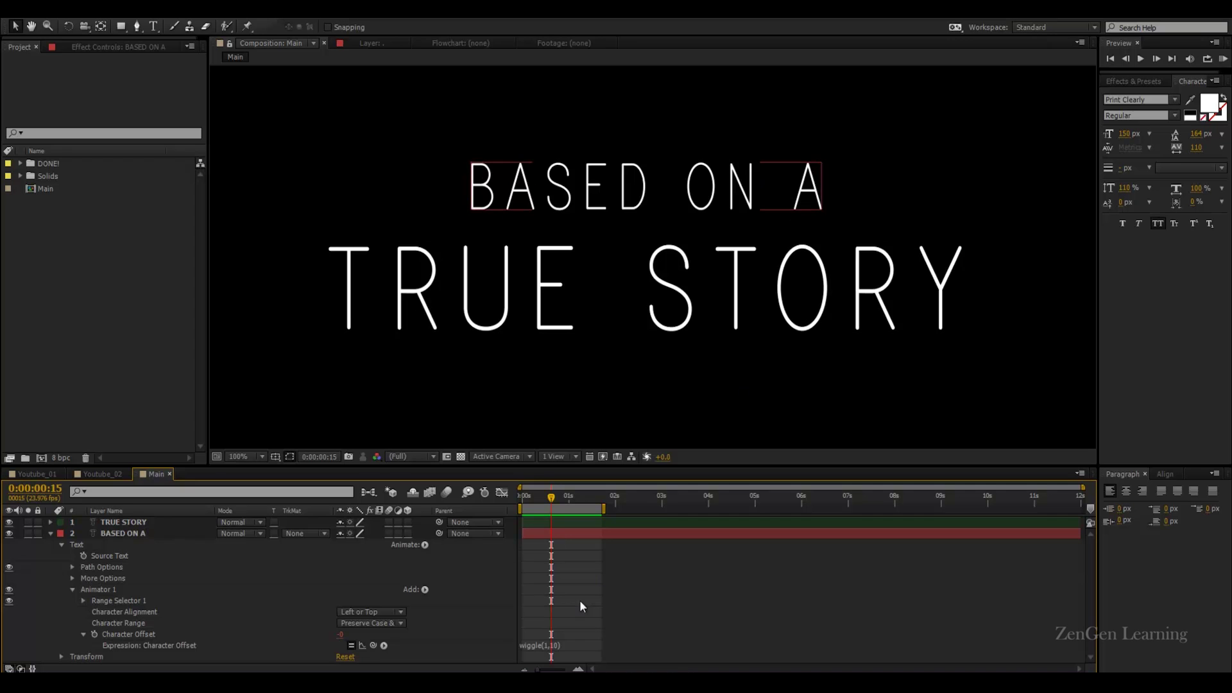
{"action": "left_click", "coordinate": [569, 646]}
{"action": "type", "text": "random"}
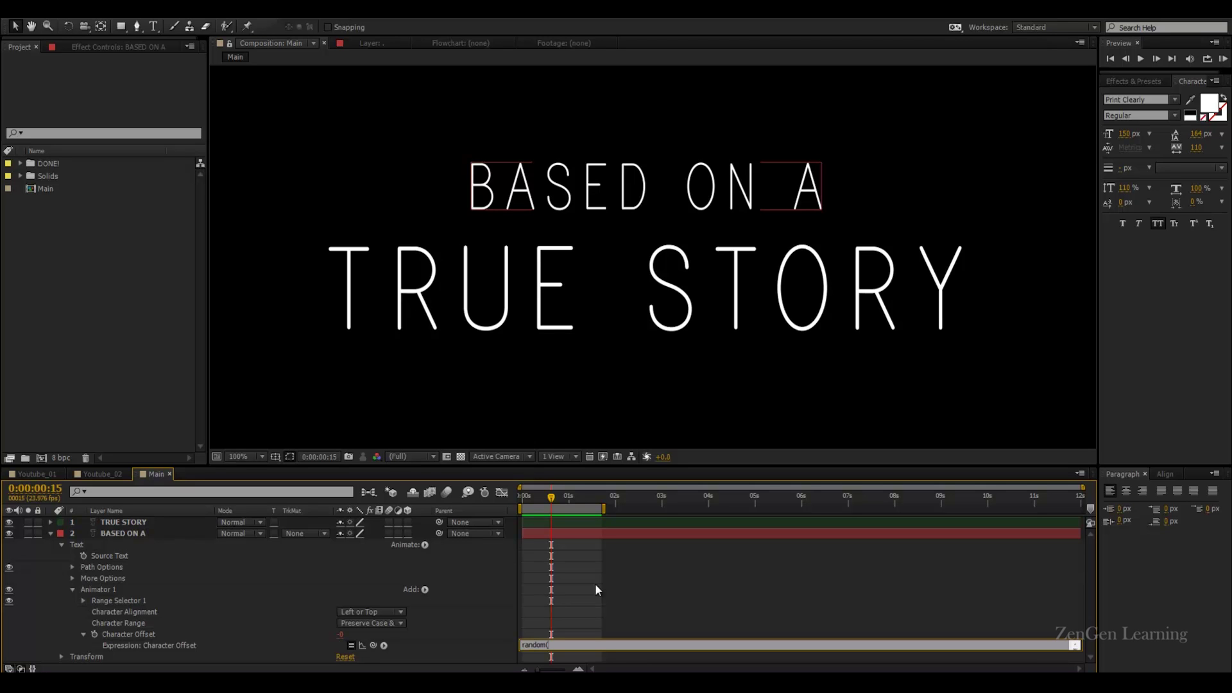
{"action": "type", "text": "(0,0"}
Commit the expression and add an adjustment layer named Controller
{"action": "left_click", "coordinate": [612, 575]}
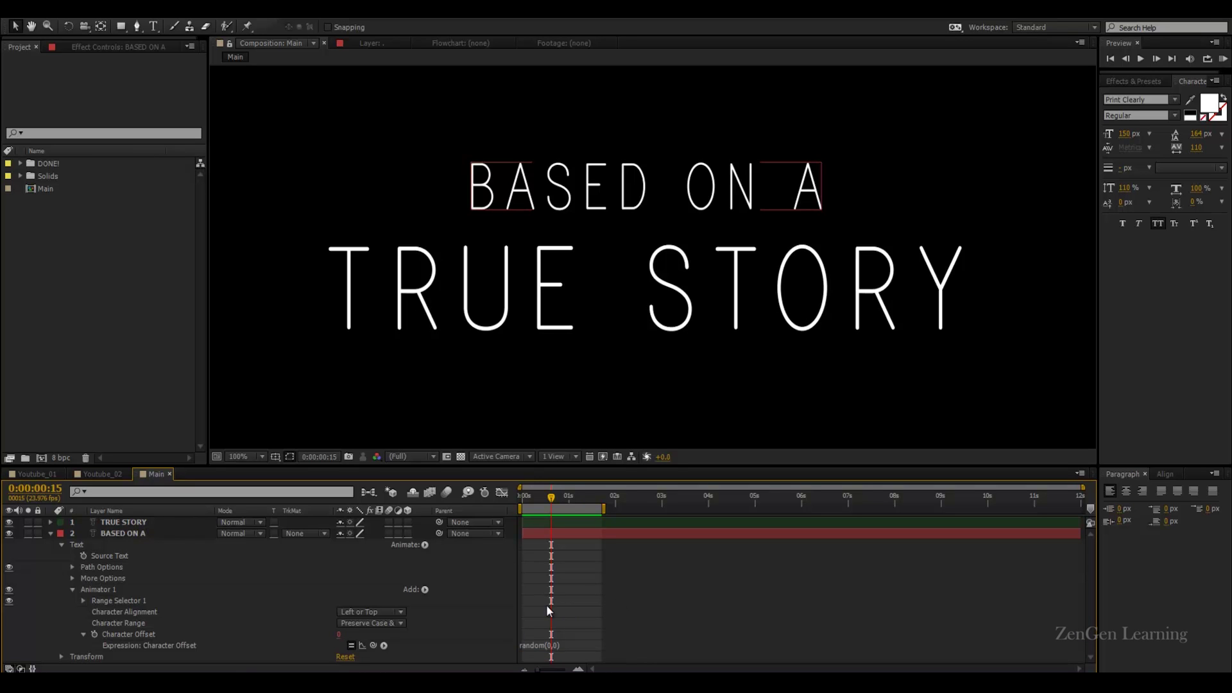
{"action": "key", "text": "ctrl+alt+y"}
{"action": "key", "text": "Return"}
{"action": "type", "text": "Controller"}
{"action": "key", "text": "Return"}
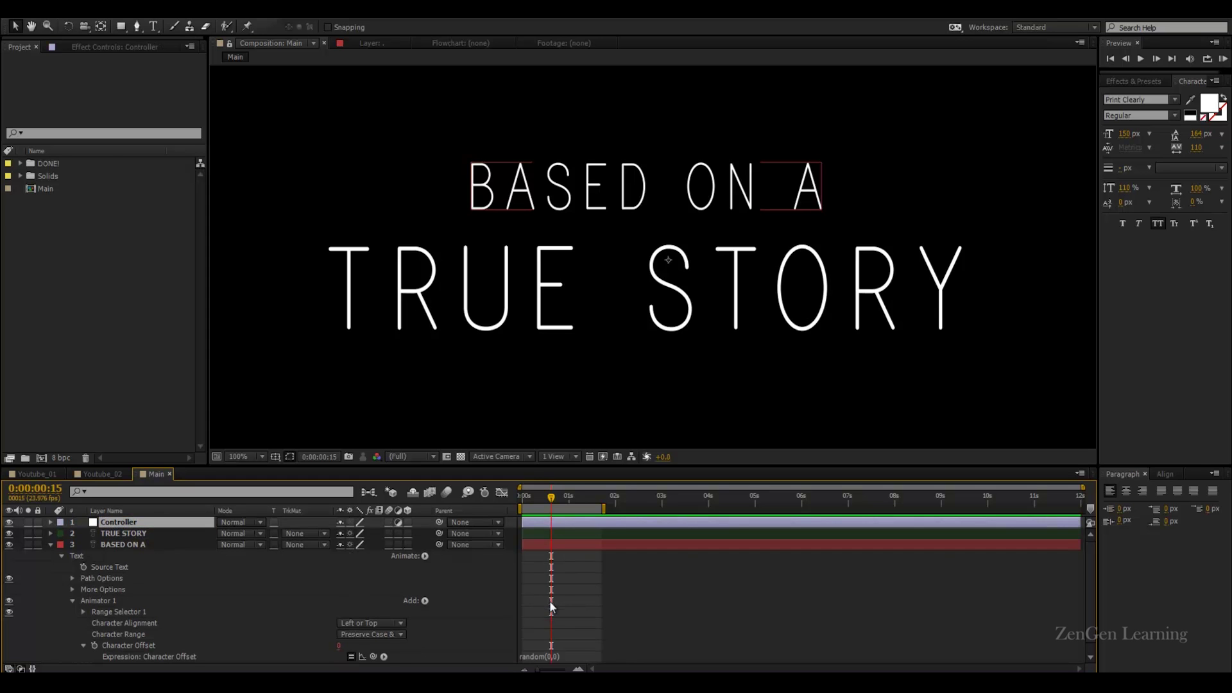
Add a Slider Control named Random_01 to Controller and duplicate it as Random_02
{"action": "left_click", "coordinate": [136, 9]}
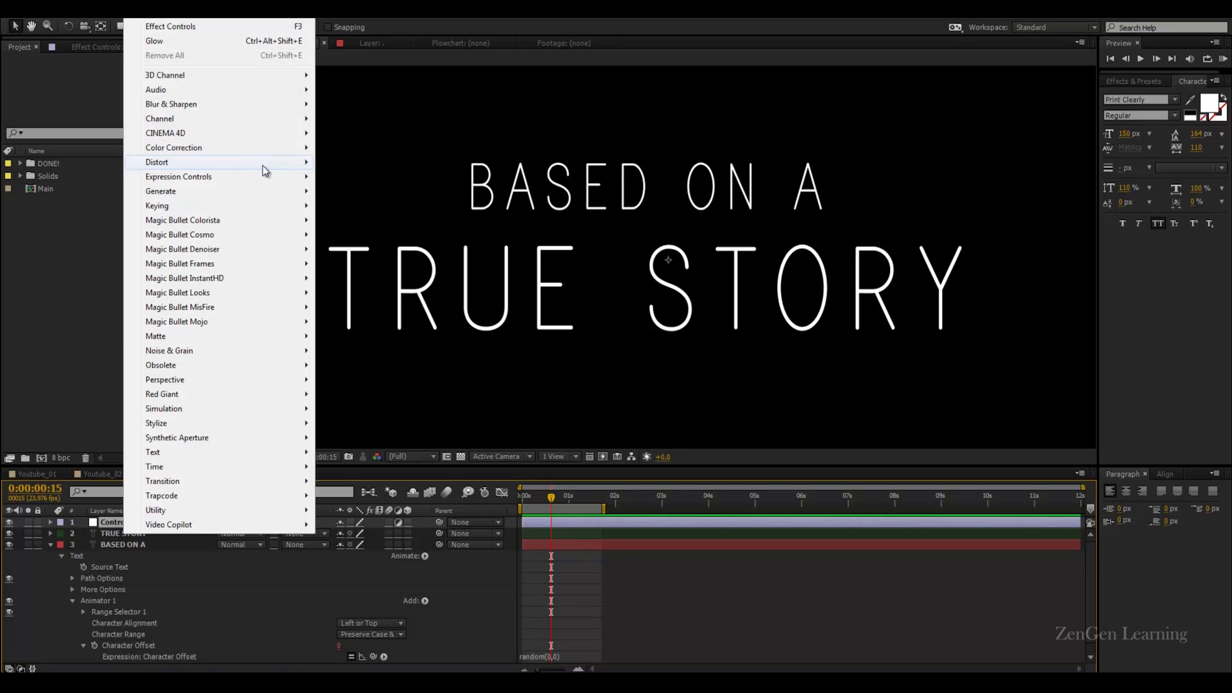
{"action": "mouse_move", "coordinate": [282, 176]}
{"action": "left_click", "coordinate": [379, 263]}
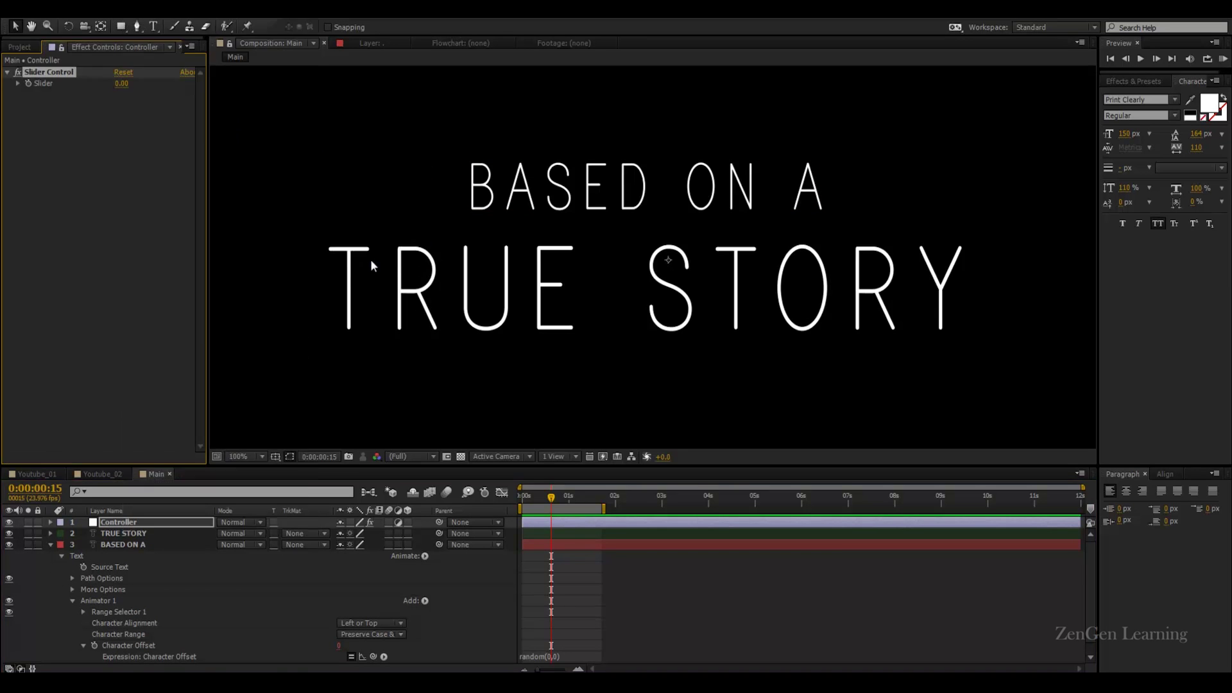
{"action": "key", "text": "Return"}
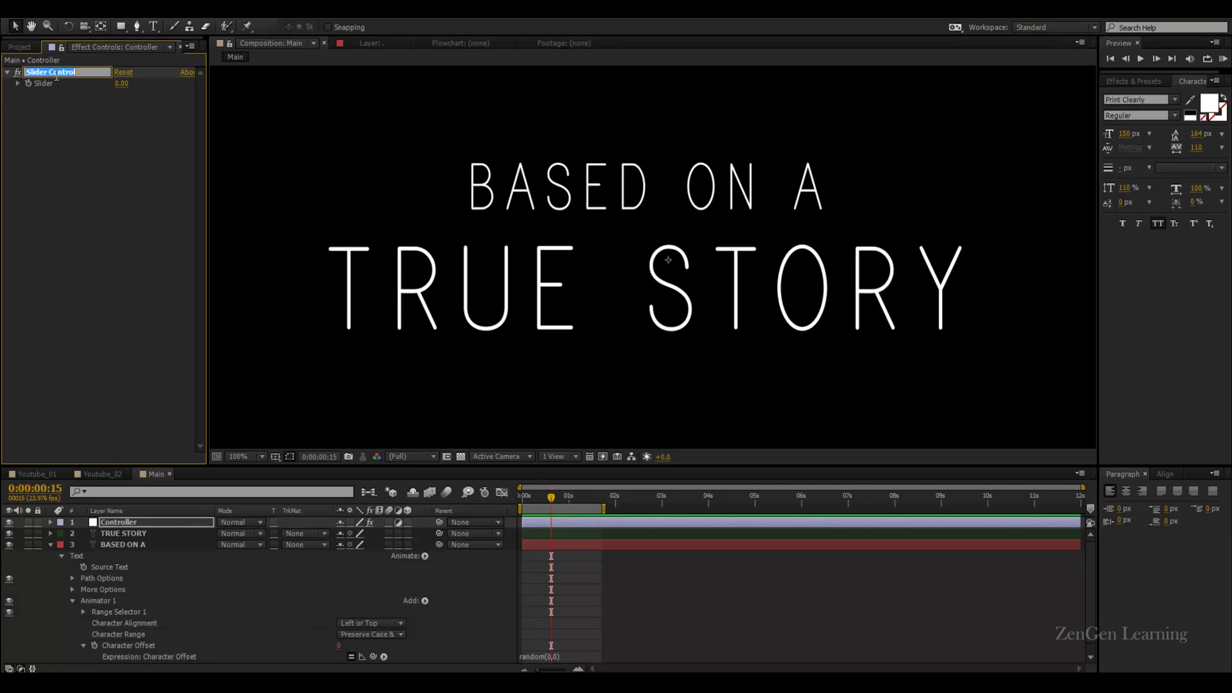
{"action": "type", "text": "Random_01"}
{"action": "key", "text": "Return"}
{"action": "key", "text": "ctrl+d"}
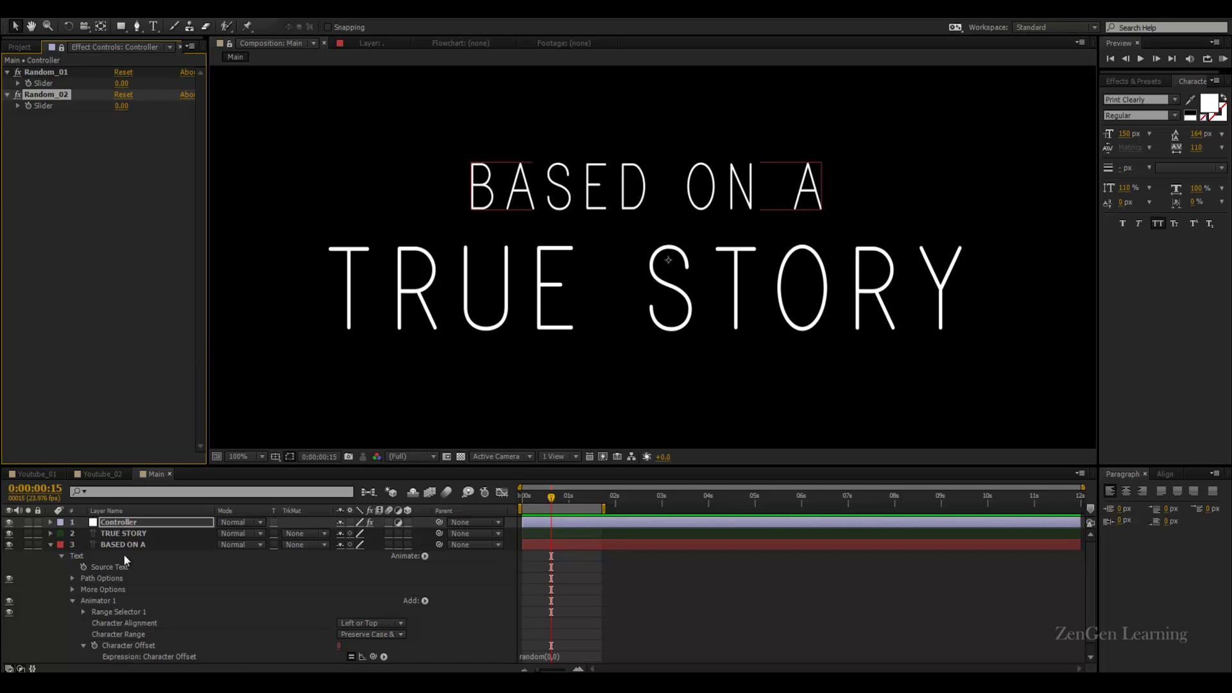
Link the random() expression's two values to the Random_01 and Random_02 sliders
{"action": "left_click", "coordinate": [126, 546]}
{"action": "scroll", "coordinate": [629, 601], "scroll_direction": "down", "scroll_amount": 1}
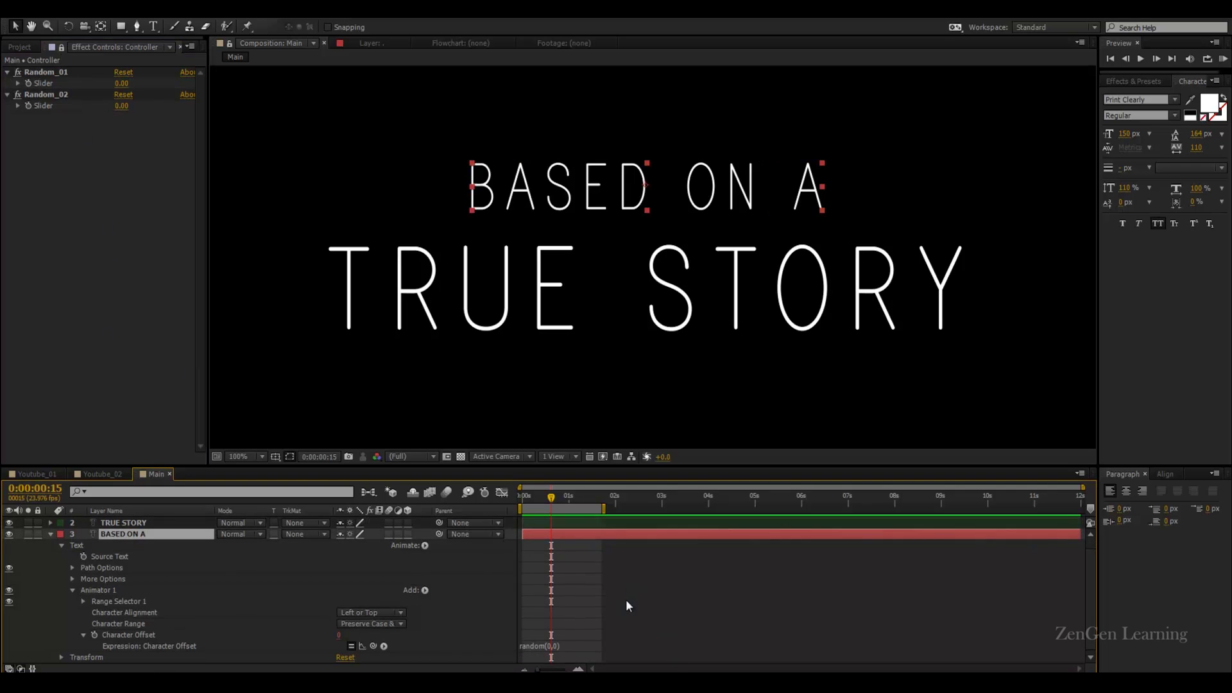
{"action": "left_click", "coordinate": [539, 645]}
{"action": "double_click", "coordinate": [551, 646]}
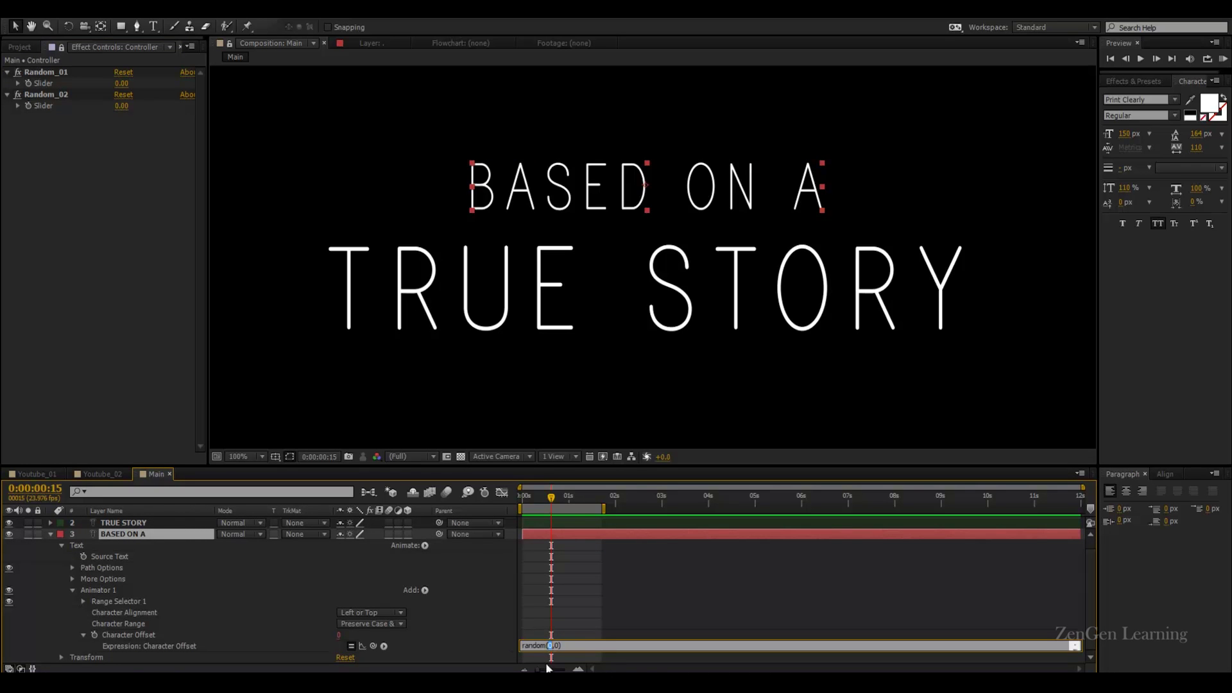
{"action": "left_click_drag", "start_coordinate": [298, 560], "coordinate": [52, 86]}
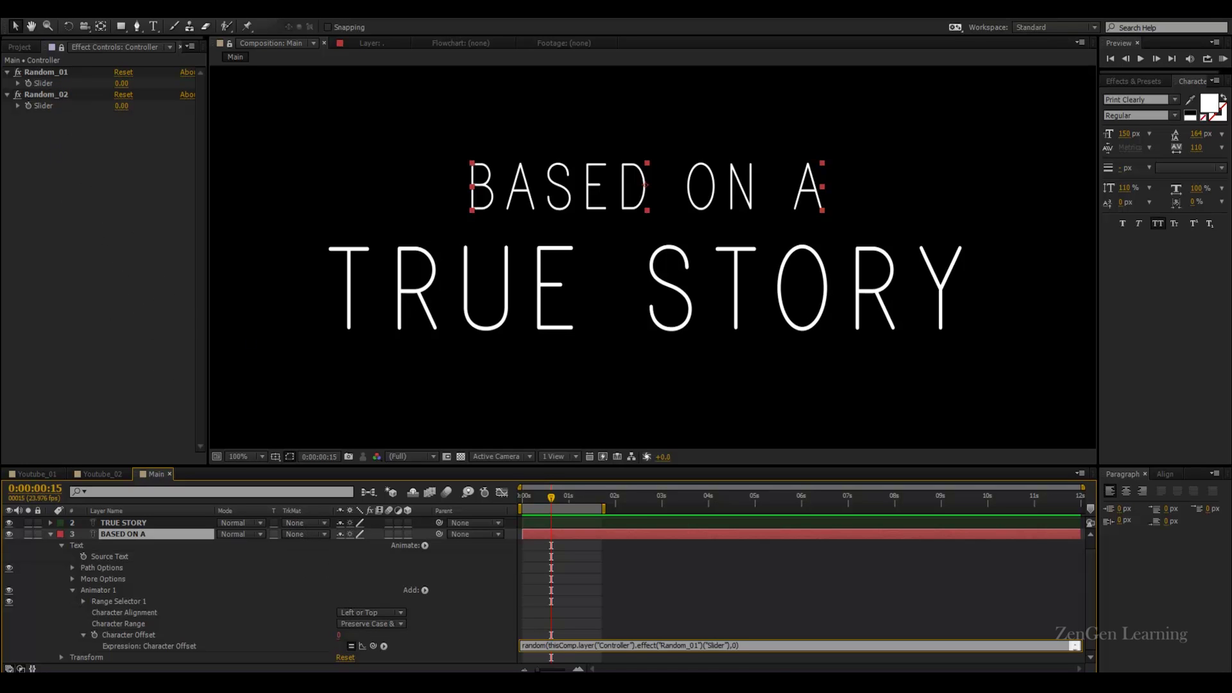
{"action": "left_click_drag", "start_coordinate": [373, 646], "coordinate": [33, 109]}
{"action": "left_click_drag", "start_coordinate": [919, 645], "coordinate": [891, 644]}
{"action": "key", "text": "ctrl+a"}
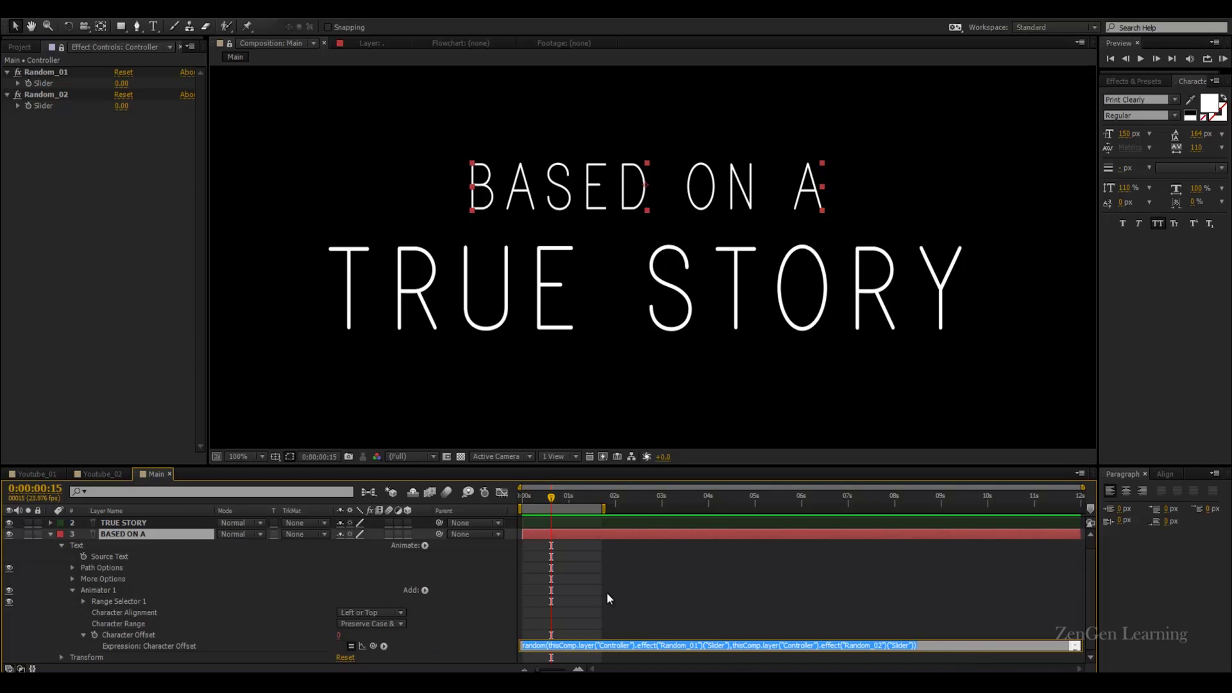
{"action": "left_click", "coordinate": [580, 587]}
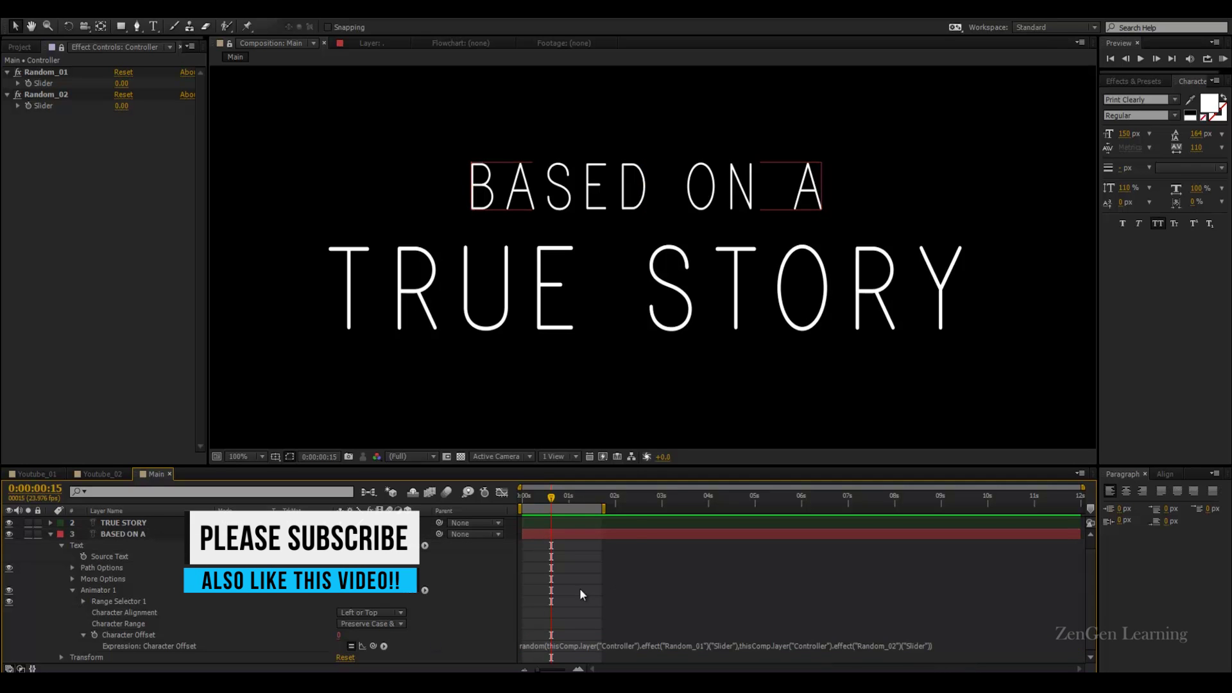
Set the current time to 0:00:01:15
{"action": "scroll", "coordinate": [569, 581], "scroll_direction": "up", "scroll_amount": 3}
{"action": "left_click", "coordinate": [700, 499]}
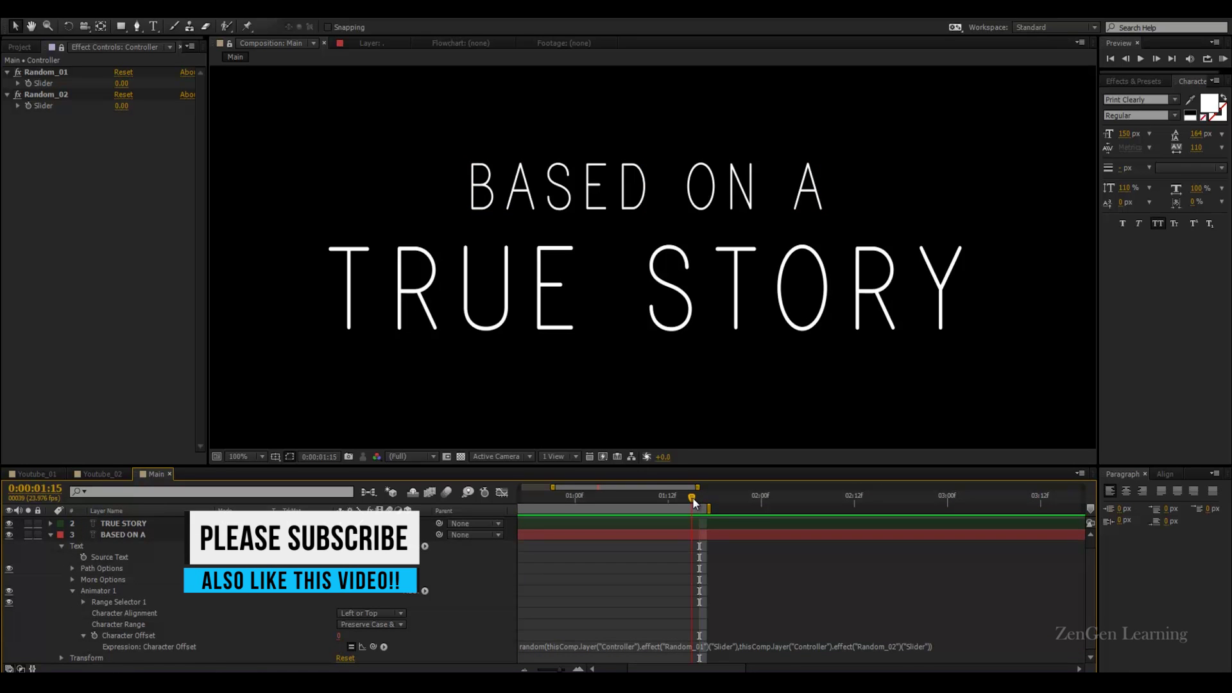
{"action": "left_click", "coordinate": [692, 498]}
{"action": "scroll", "coordinate": [654, 594], "scroll_direction": "up", "scroll_amount": 1}
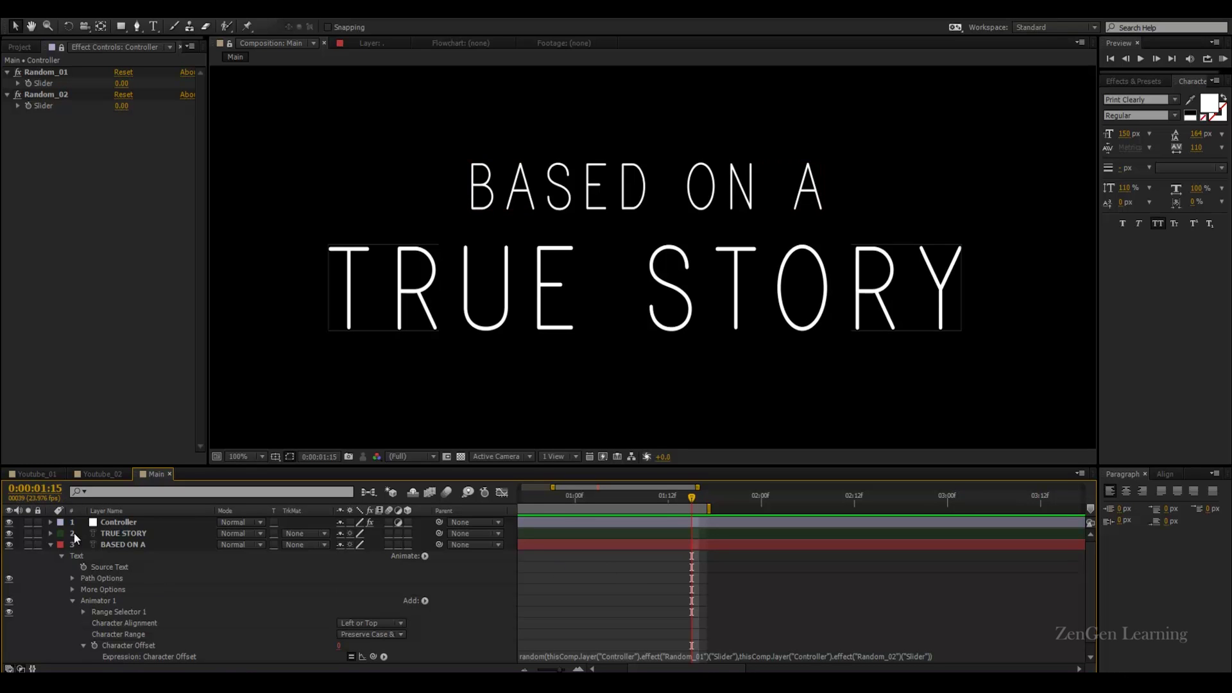
At 0:00:00:00, set both Random_01 and Random_02 sliders to 10
{"action": "left_click", "coordinate": [29, 95]}
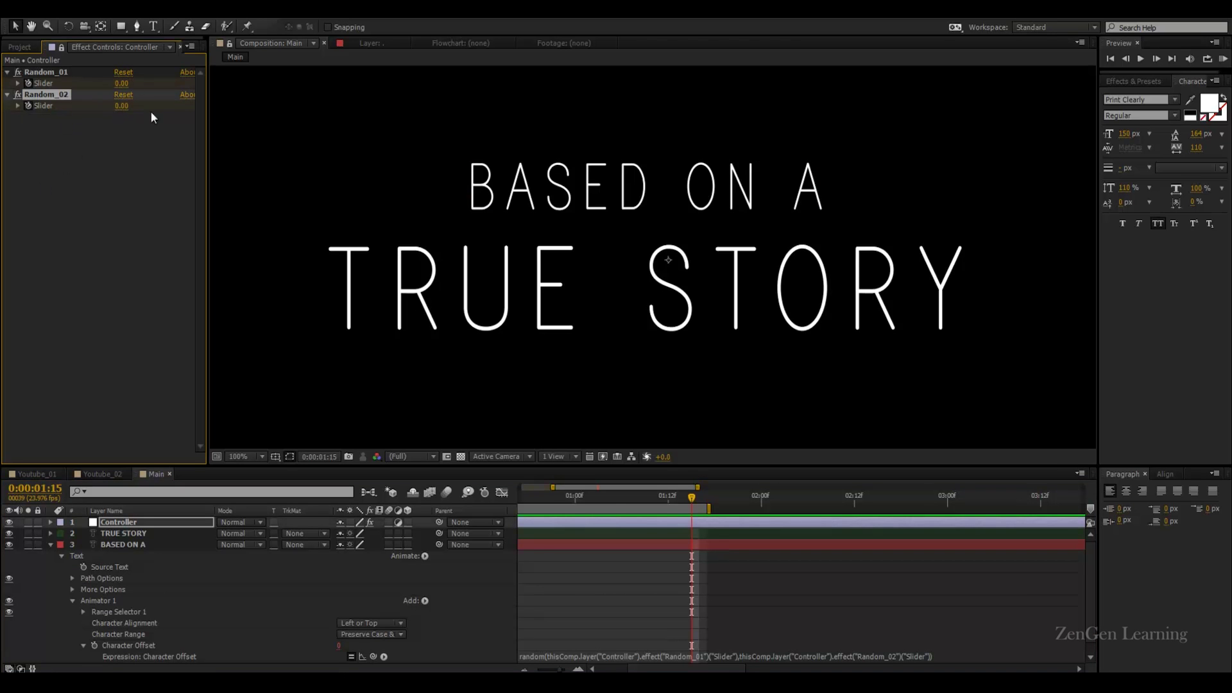
{"action": "left_click_drag", "start_coordinate": [692, 498], "coordinate": [460, 496]}
{"action": "left_click", "coordinate": [122, 84]}
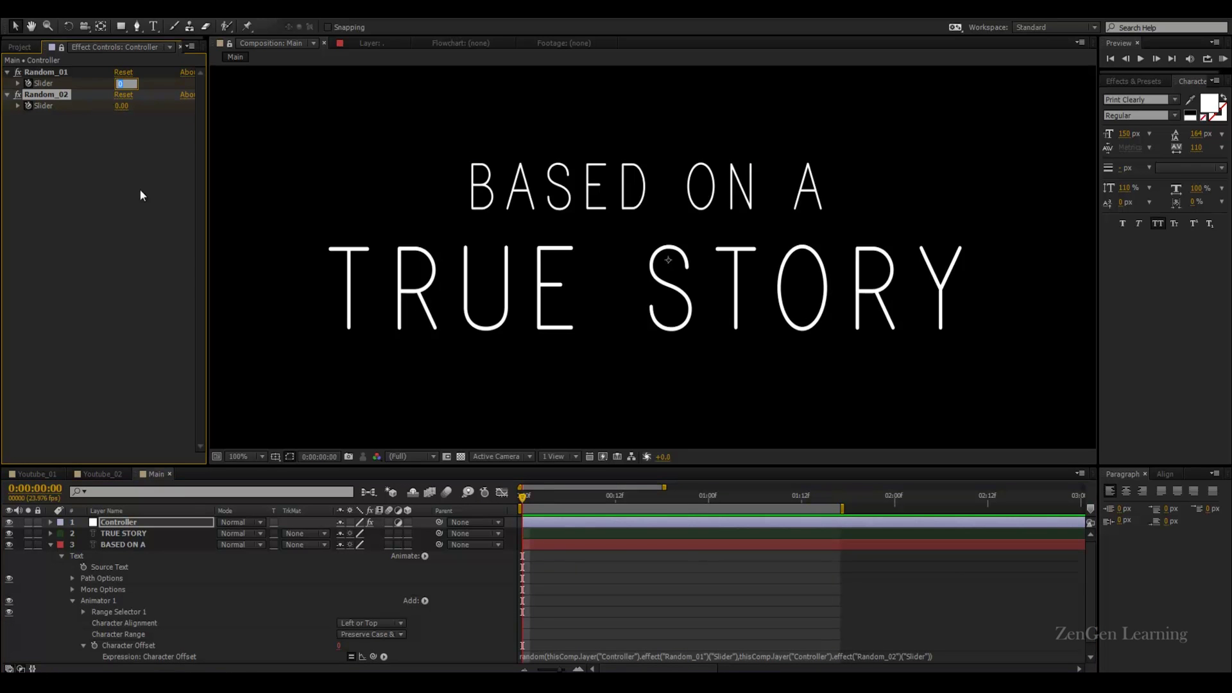
{"action": "type", "text": "10"}
{"action": "key", "text": "Tab"}
{"action": "type", "text": "10"}
{"action": "key", "text": "Return"}
Preview and scrub the scramble to check the letters settle
{"action": "key", "text": "space"}
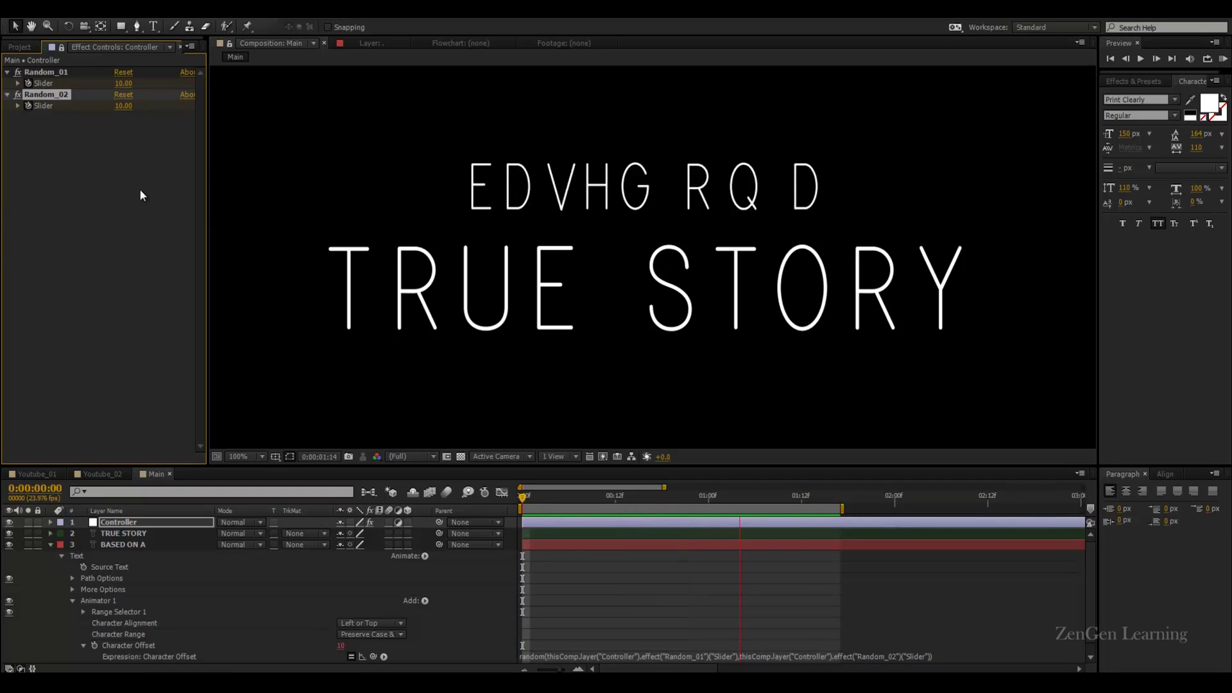
{"action": "key", "text": "space"}
{"action": "left_click_drag", "start_coordinate": [796, 497], "coordinate": [817, 528]}
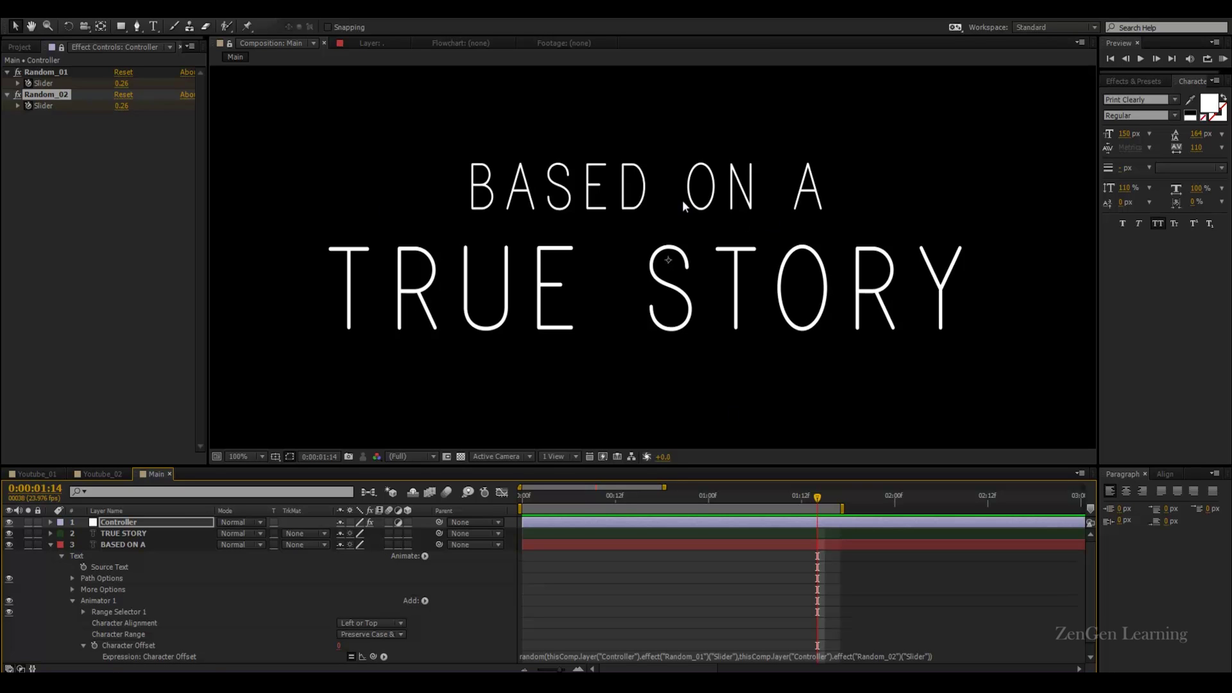
{"action": "left_click_drag", "start_coordinate": [814, 496], "coordinate": [855, 513]}
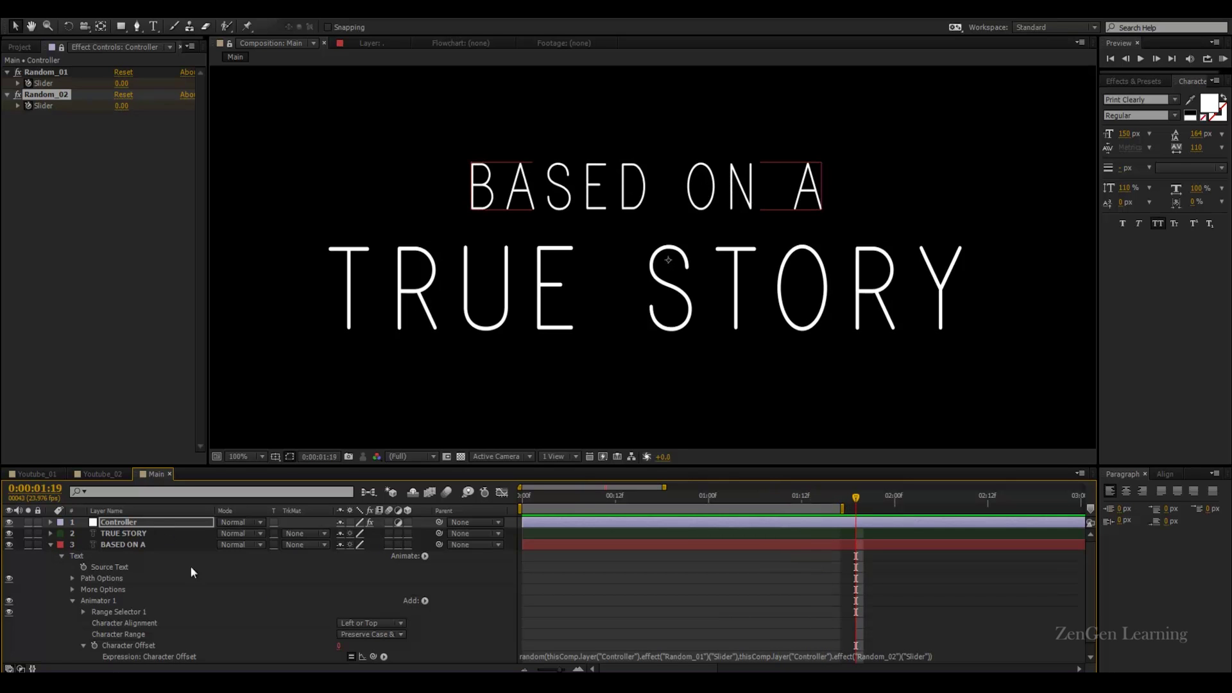
Expand BASED ON A's Animator 1 down to Range Selector 1's Advanced options
{"action": "scroll", "coordinate": [216, 612], "scroll_direction": "down", "scroll_amount": 1}
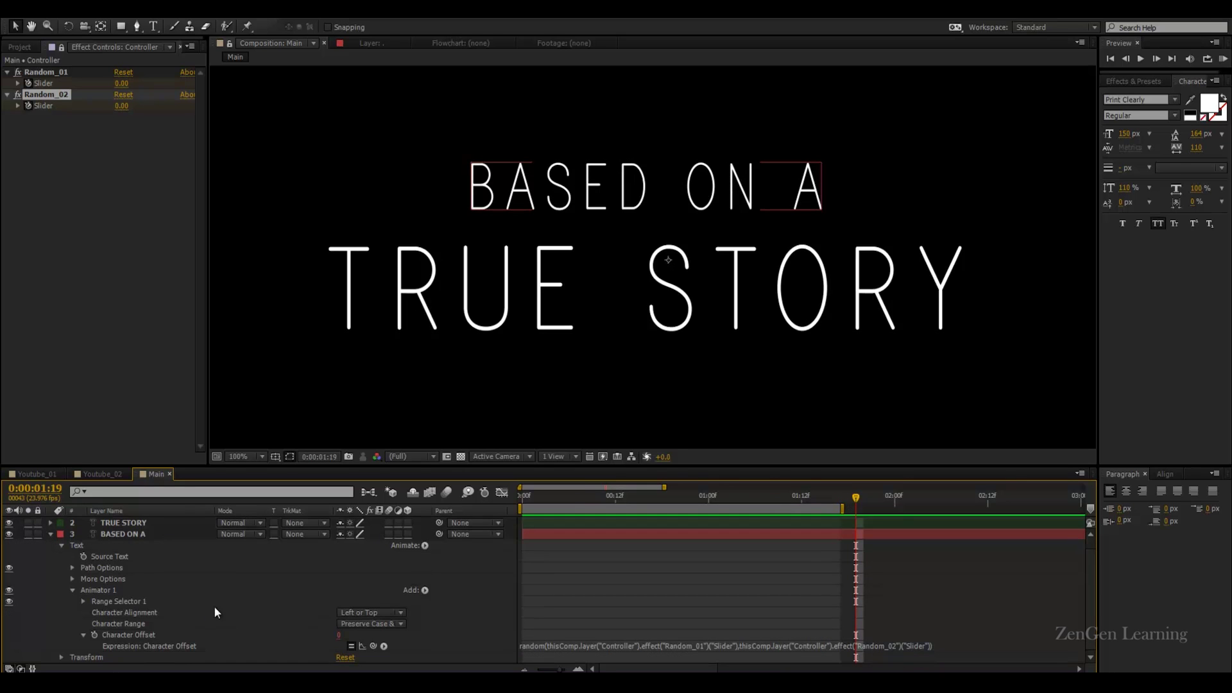
{"action": "left_click", "coordinate": [106, 590]}
{"action": "left_click", "coordinate": [72, 590]}
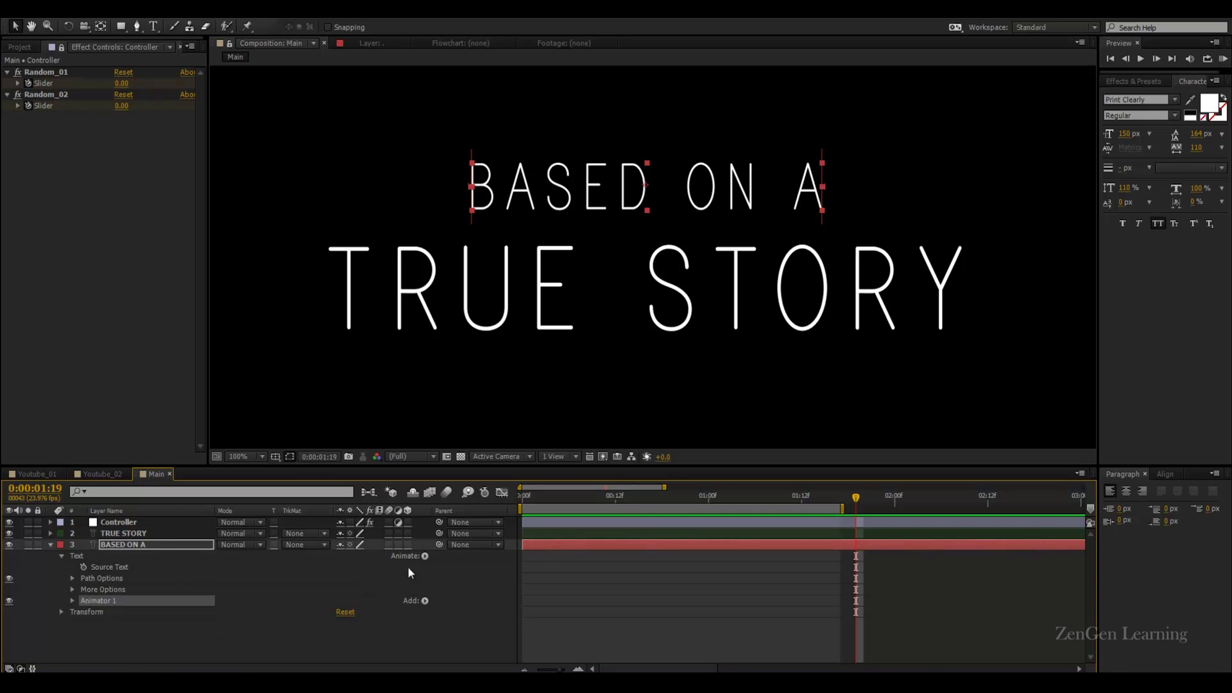
{"action": "left_click", "coordinate": [458, 555]}
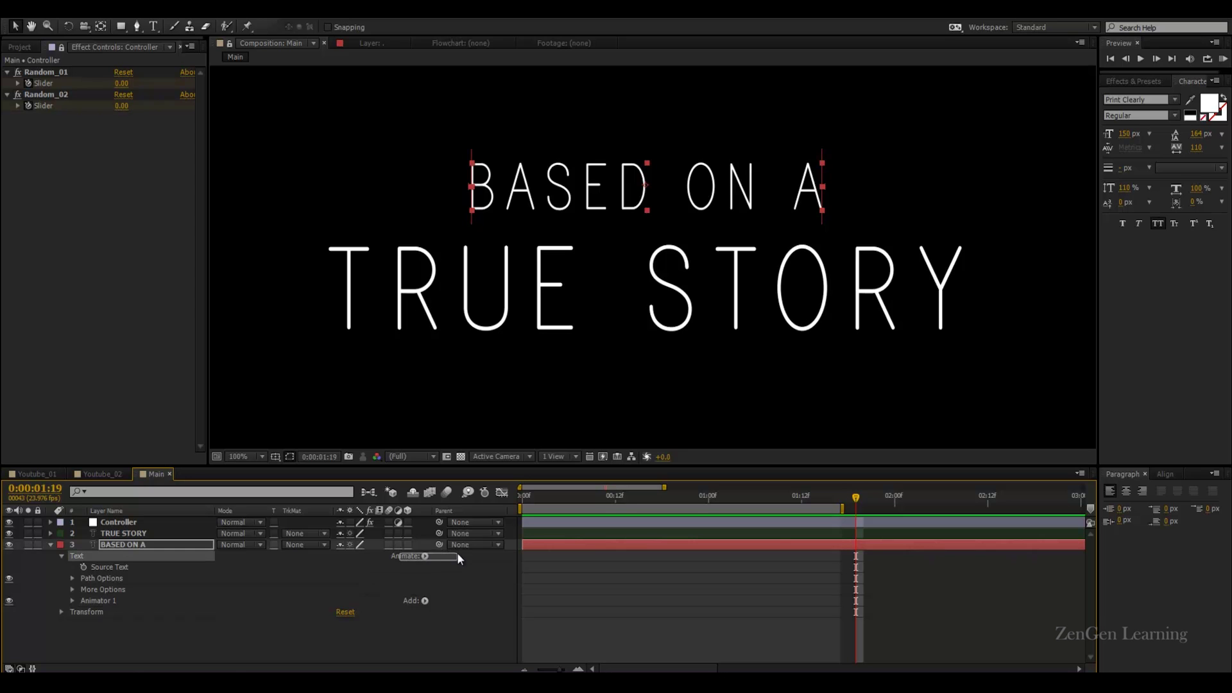
{"action": "left_click", "coordinate": [89, 603]}
{"action": "left_click", "coordinate": [72, 600]}
{"action": "scroll", "coordinate": [183, 608], "scroll_direction": "down", "scroll_amount": 1}
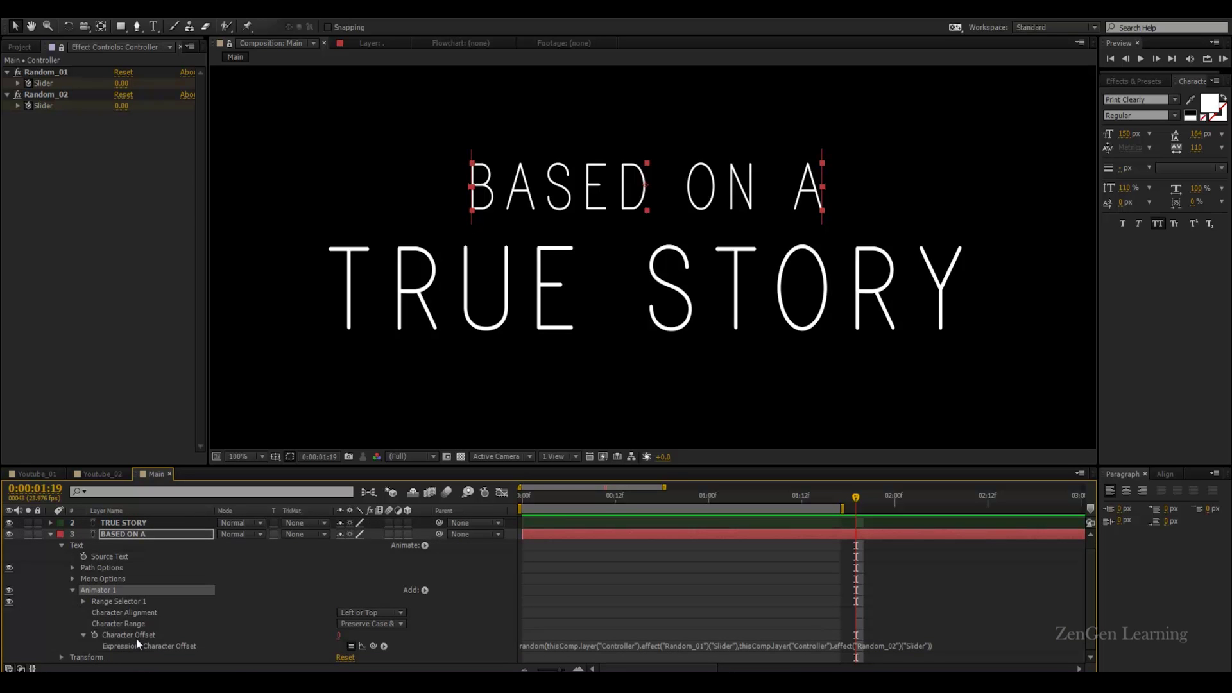
{"action": "left_click", "coordinate": [102, 604]}
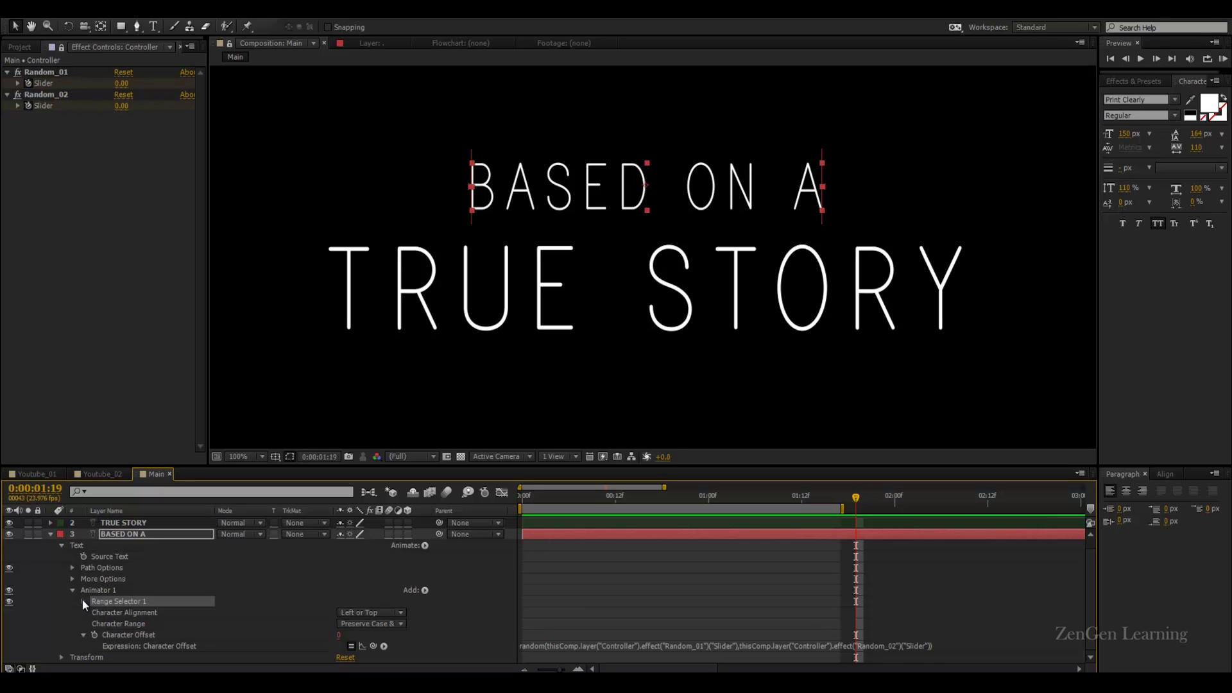
{"action": "left_click", "coordinate": [84, 601]}
{"action": "scroll", "coordinate": [182, 580], "scroll_direction": "down", "scroll_amount": 1}
{"action": "scroll", "coordinate": [174, 632], "scroll_direction": "down", "scroll_amount": 1}
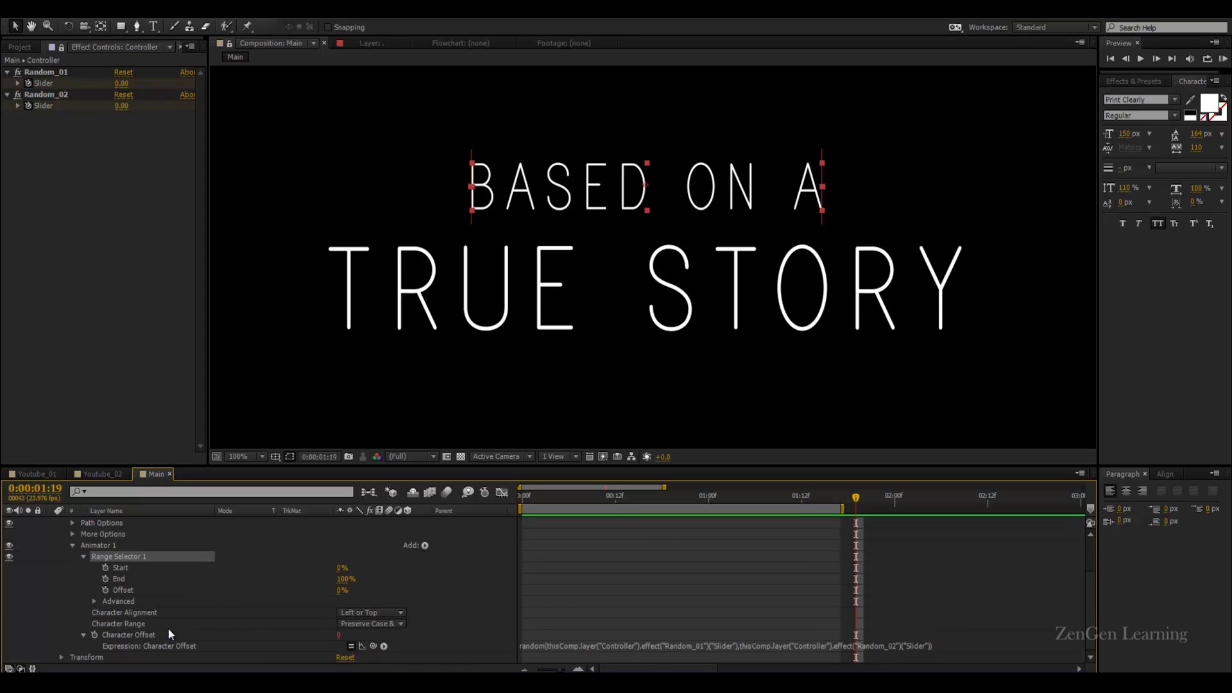
{"action": "left_click", "coordinate": [94, 602]}
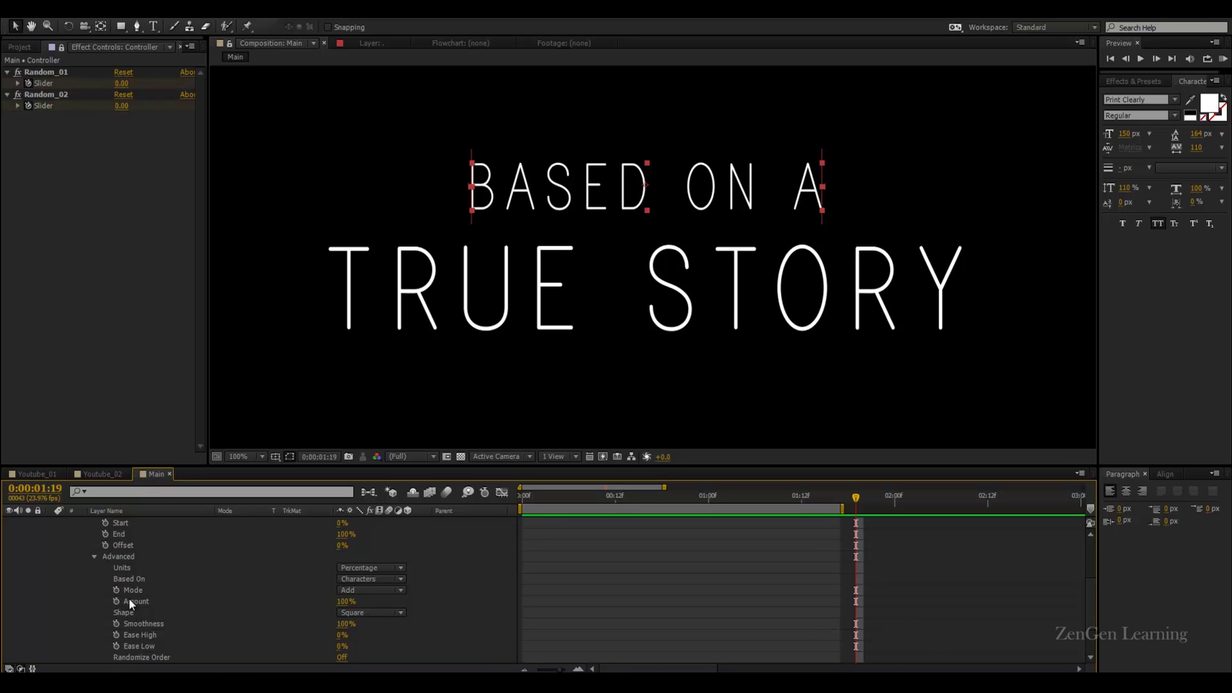
{"action": "scroll", "coordinate": [155, 641], "scroll_direction": "down", "scroll_amount": 2}
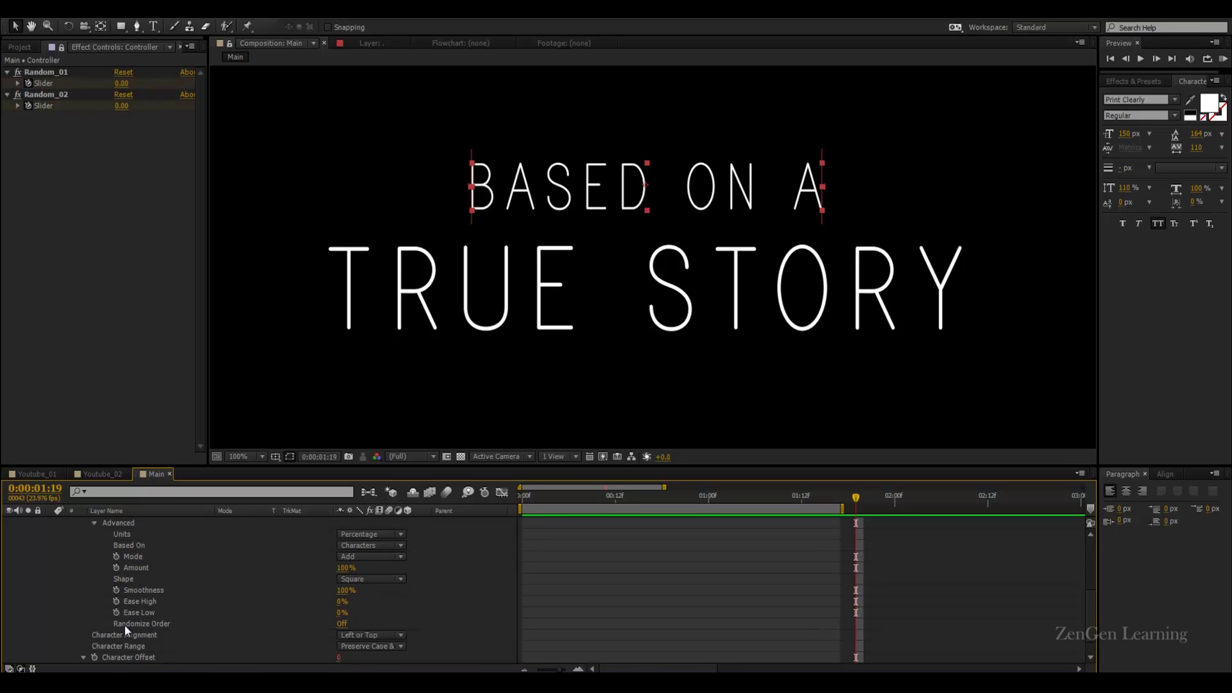
Turn on Randomize Order and scrub through the title to check the scramble
{"action": "left_click", "coordinate": [341, 624]}
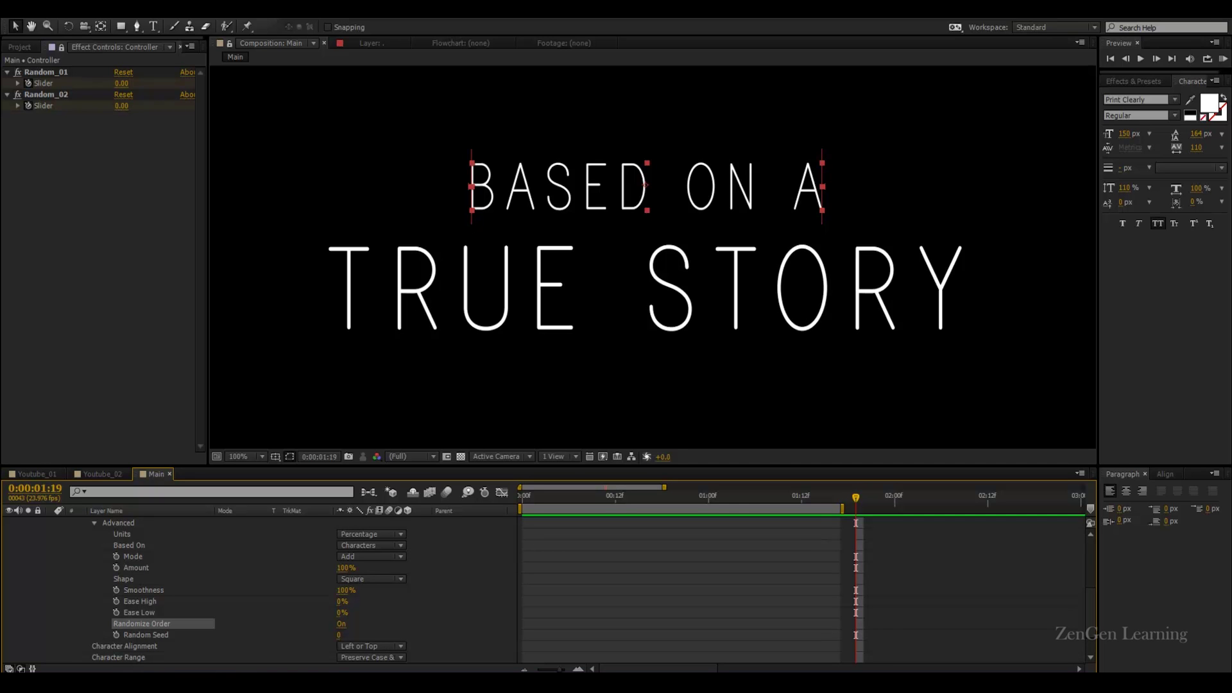
{"action": "left_click", "coordinate": [273, 598]}
{"action": "left_click_drag", "start_coordinate": [845, 507], "coordinate": [672, 499]}
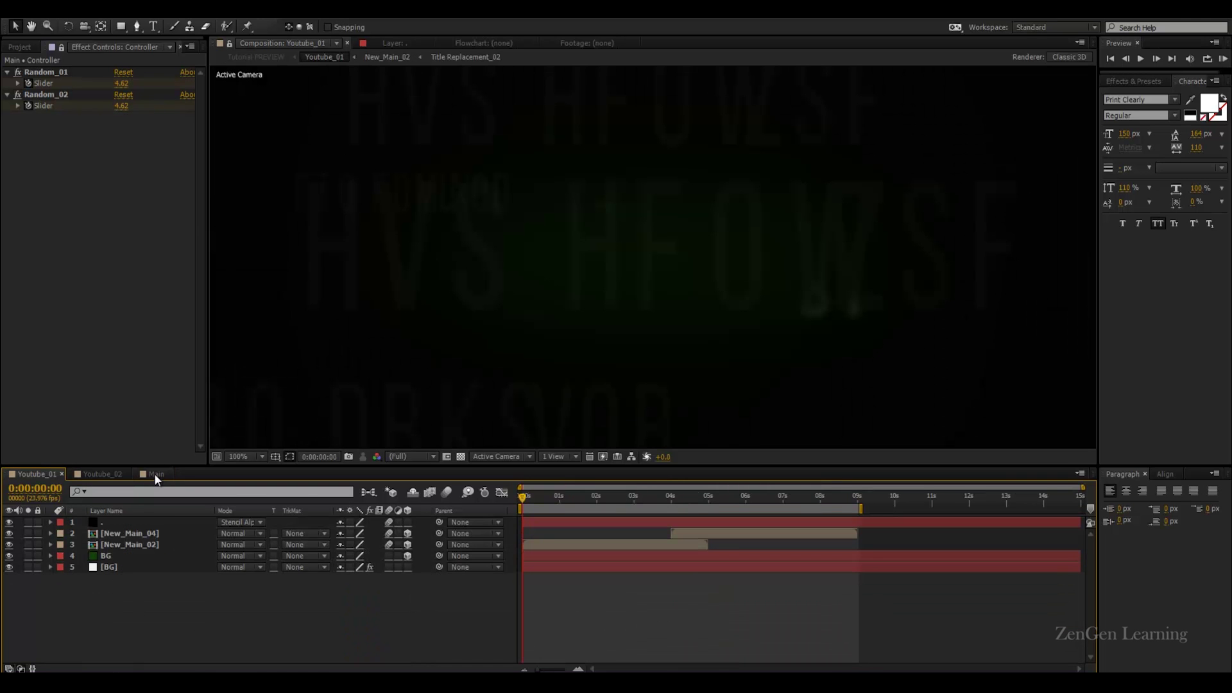
{"action": "left_click_drag", "start_coordinate": [580, 494], "coordinate": [550, 495]}
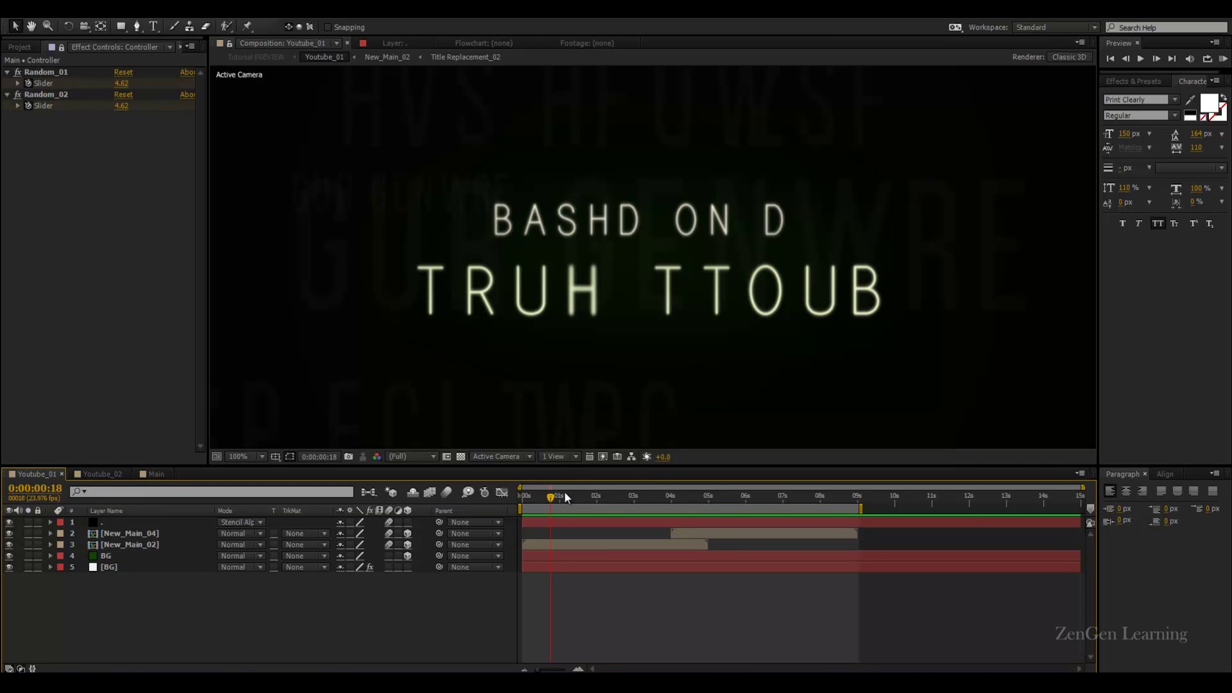
{"action": "mouse_move", "coordinate": [566, 497]}
{"action": "left_mouse_down"}
{"action": "mouse_move", "coordinate": [528, 496]}
{"action": "mouse_move", "coordinate": [543, 501]}
{"action": "left_mouse_up"}
Return to the Main composition with the top line's range selector properties in view
{"action": "left_click", "coordinate": [157, 475]}
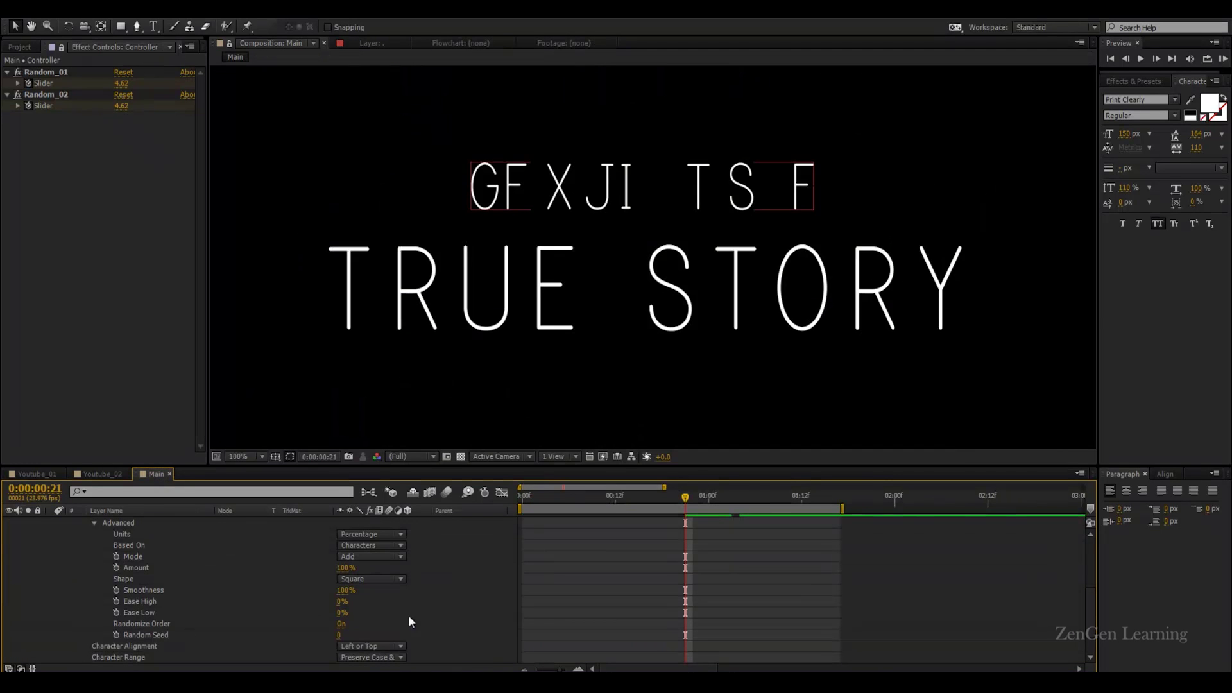
{"action": "left_click", "coordinate": [169, 626]}
{"action": "scroll", "coordinate": [237, 592], "scroll_direction": "up", "scroll_amount": 3}
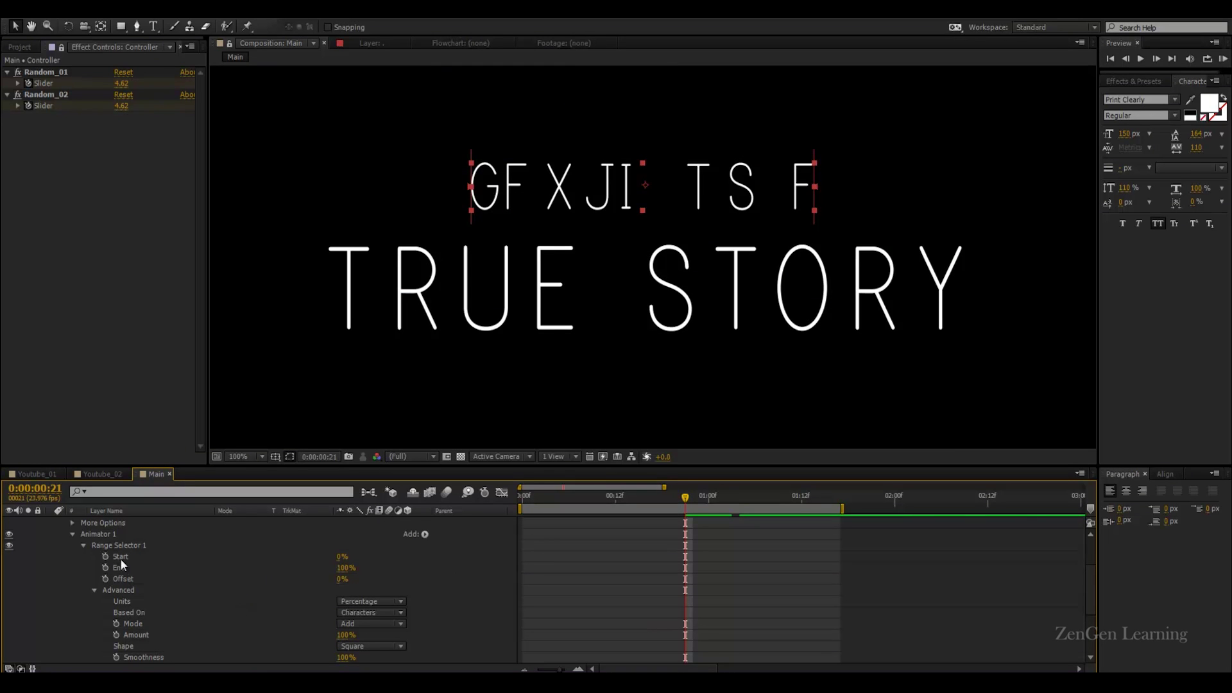
Keyframe the range selector End from 100% at 0:00:00:00 to 0% at 0:00:01:15
{"action": "left_click", "coordinate": [124, 568]}
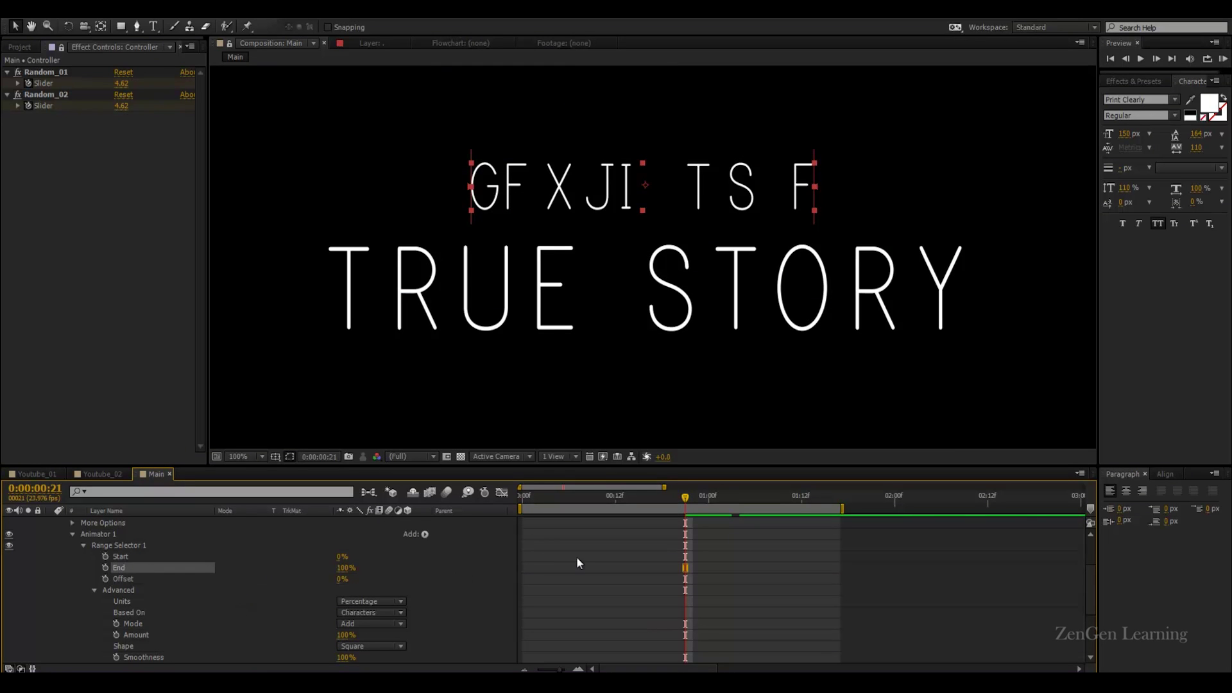
{"action": "left_click_drag", "start_coordinate": [700, 491], "coordinate": [825, 499]}
{"action": "left_click", "coordinate": [106, 567]}
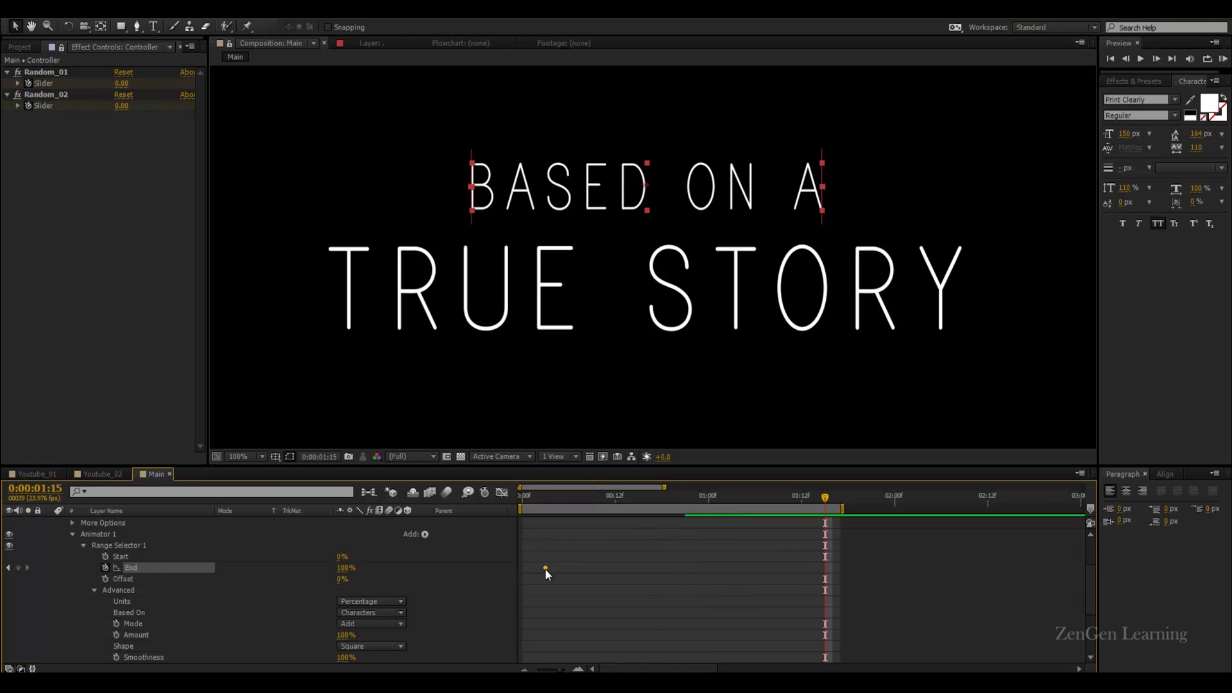
{"action": "left_click_drag", "start_coordinate": [537, 571], "coordinate": [519, 568]}
{"action": "left_click", "coordinate": [345, 580]}
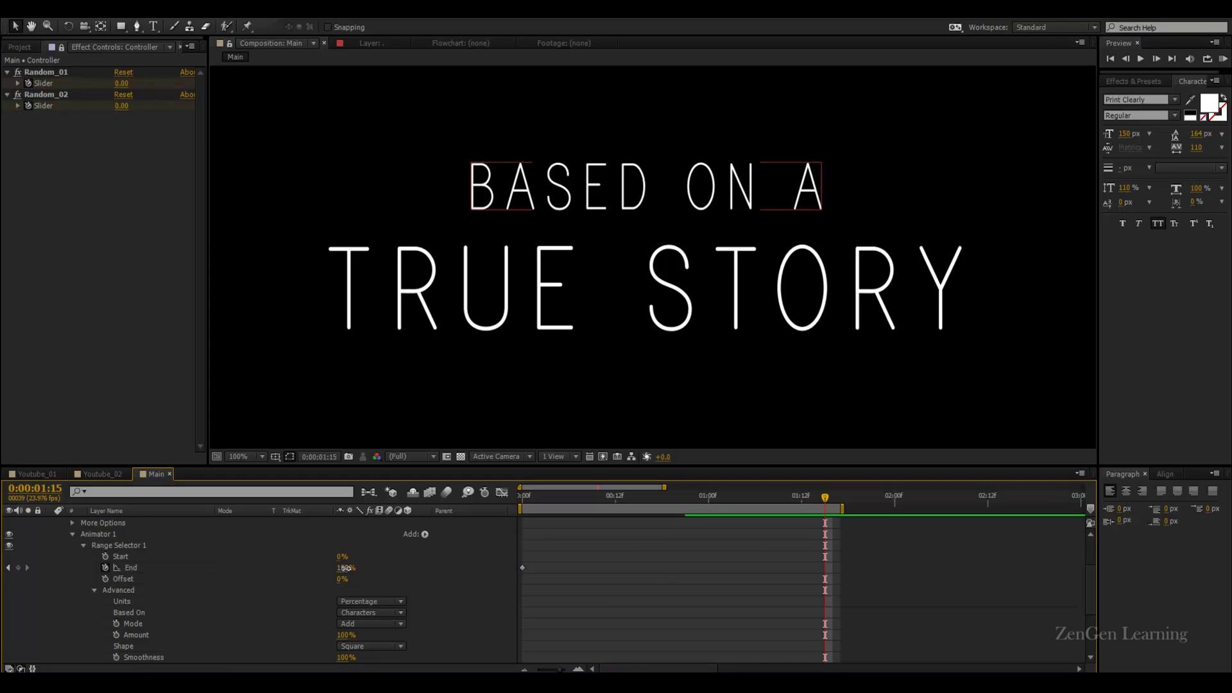
{"action": "left_click_drag", "start_coordinate": [347, 568], "coordinate": [138, 568]}
Preview the animation to check where the letters fully resolve into BASED ON A
{"action": "left_click_drag", "start_coordinate": [907, 498], "coordinate": [411, 493]}
{"action": "key", "text": "space"}
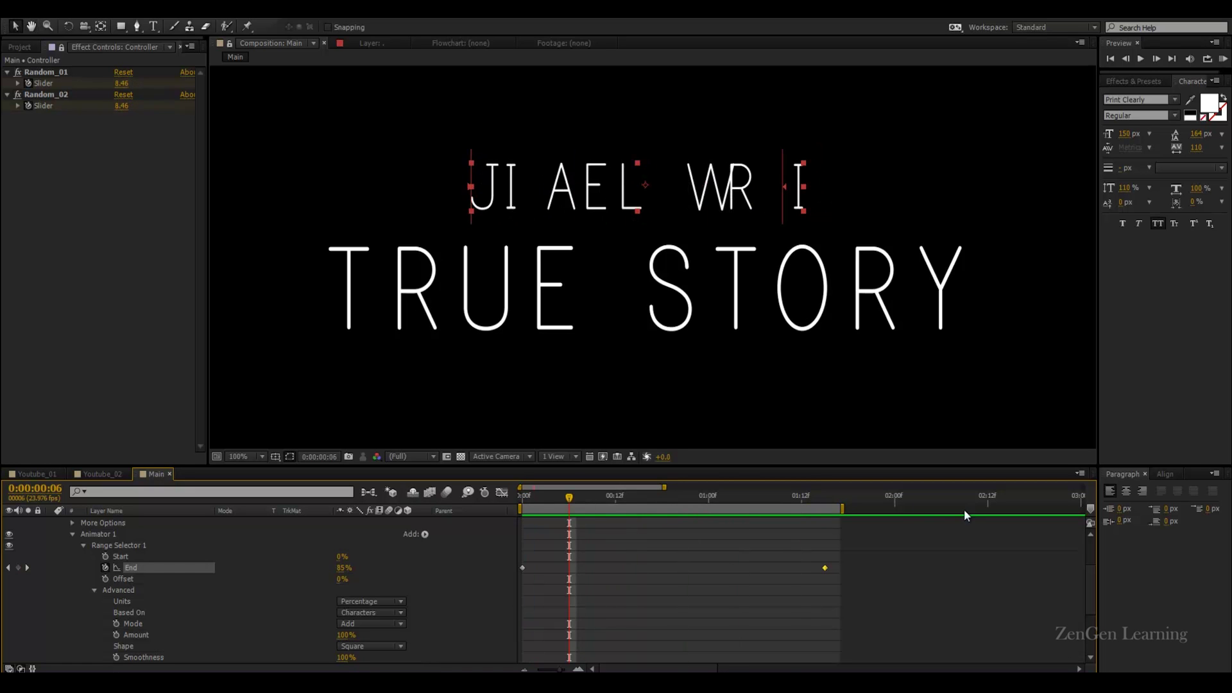
{"action": "left_click_drag", "start_coordinate": [764, 496], "coordinate": [521, 496]}
{"action": "key", "text": "space"}
{"action": "left_click_drag", "start_coordinate": [569, 498], "coordinate": [832, 514]}
{"action": "scroll", "coordinate": [839, 339], "scroll_direction": "down", "scroll_amount": 2}
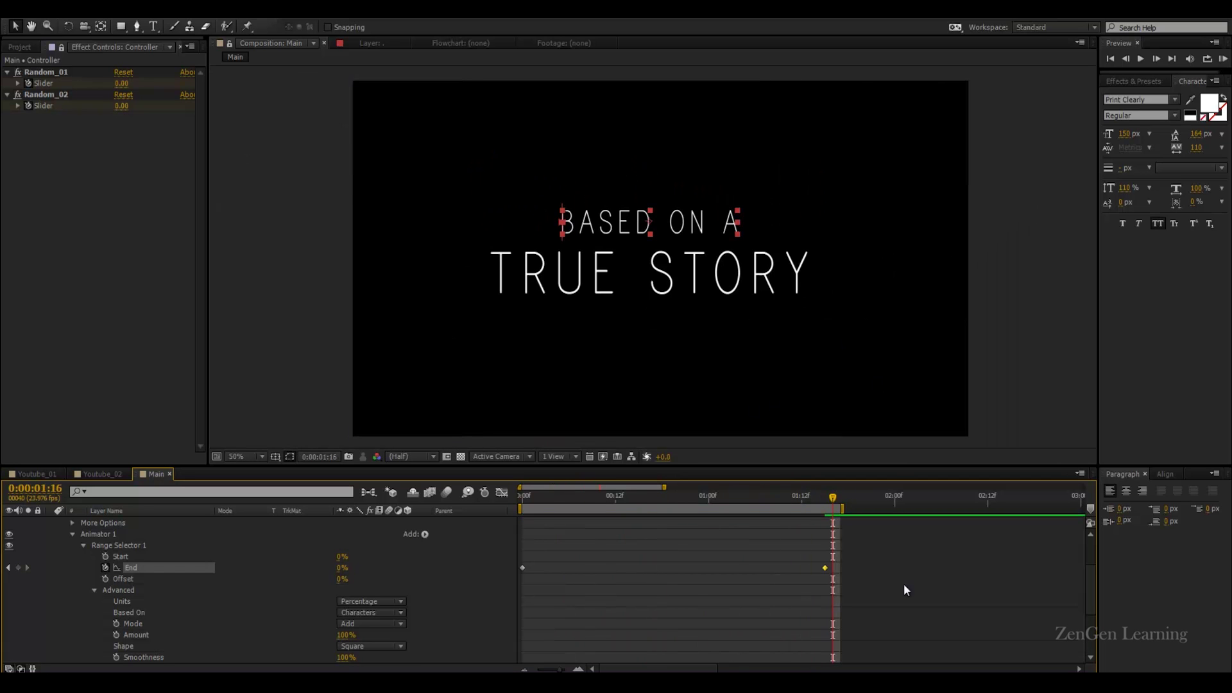
{"action": "left_click", "coordinate": [924, 588]}
{"action": "scroll", "coordinate": [847, 591], "scroll_direction": "up", "scroll_amount": 2}
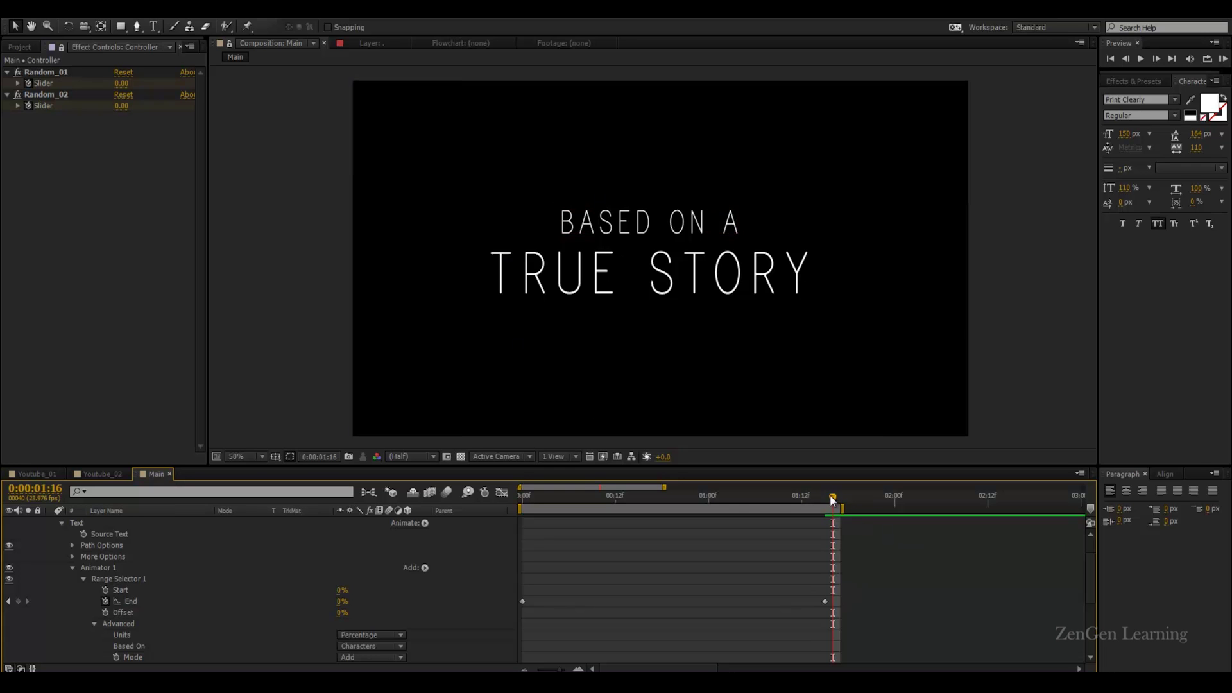
Go back to a scrambled frame and magnify the top line to 200% for inspection
{"action": "left_click_drag", "start_coordinate": [830, 497], "coordinate": [692, 489]}
{"action": "key", "text": "period"}
{"action": "key", "text": "period"}
{"action": "left_click_drag", "start_coordinate": [508, 162], "coordinate": [546, 299]}
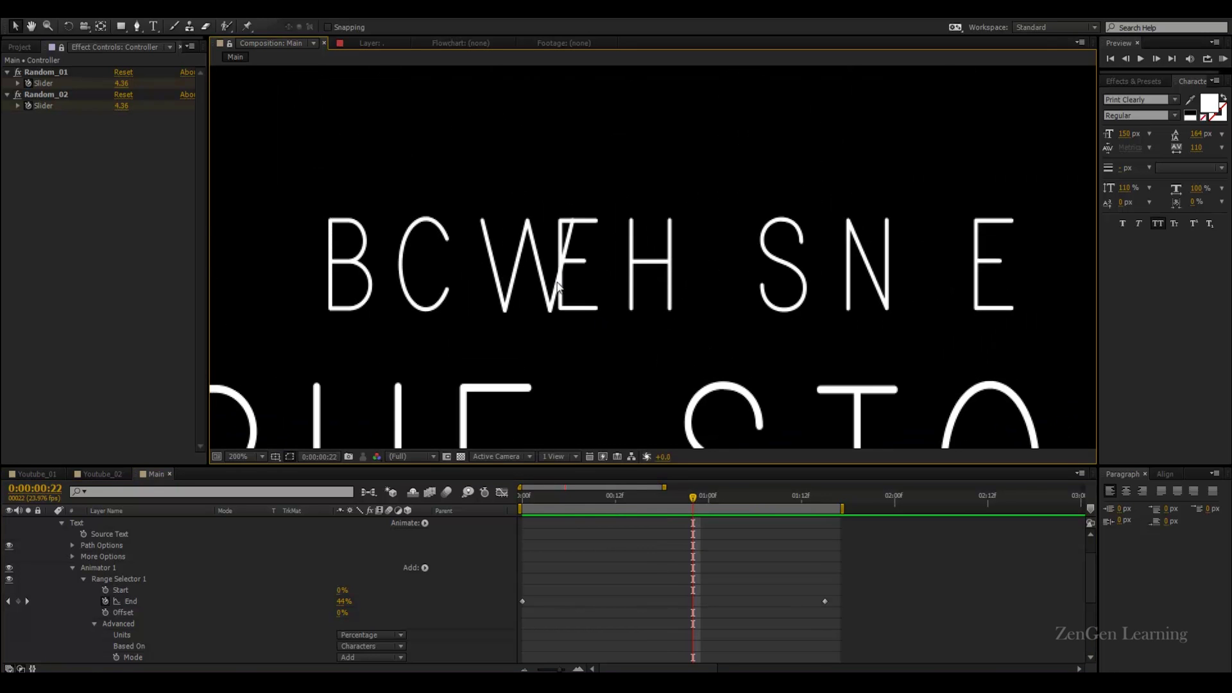
{"action": "left_click", "coordinate": [520, 293]}
{"action": "scroll", "coordinate": [132, 545], "scroll_direction": "up", "scroll_amount": 2}
Set the BASED ON A layer's tracking to 120 in the Character panel
{"action": "left_click", "coordinate": [132, 545]}
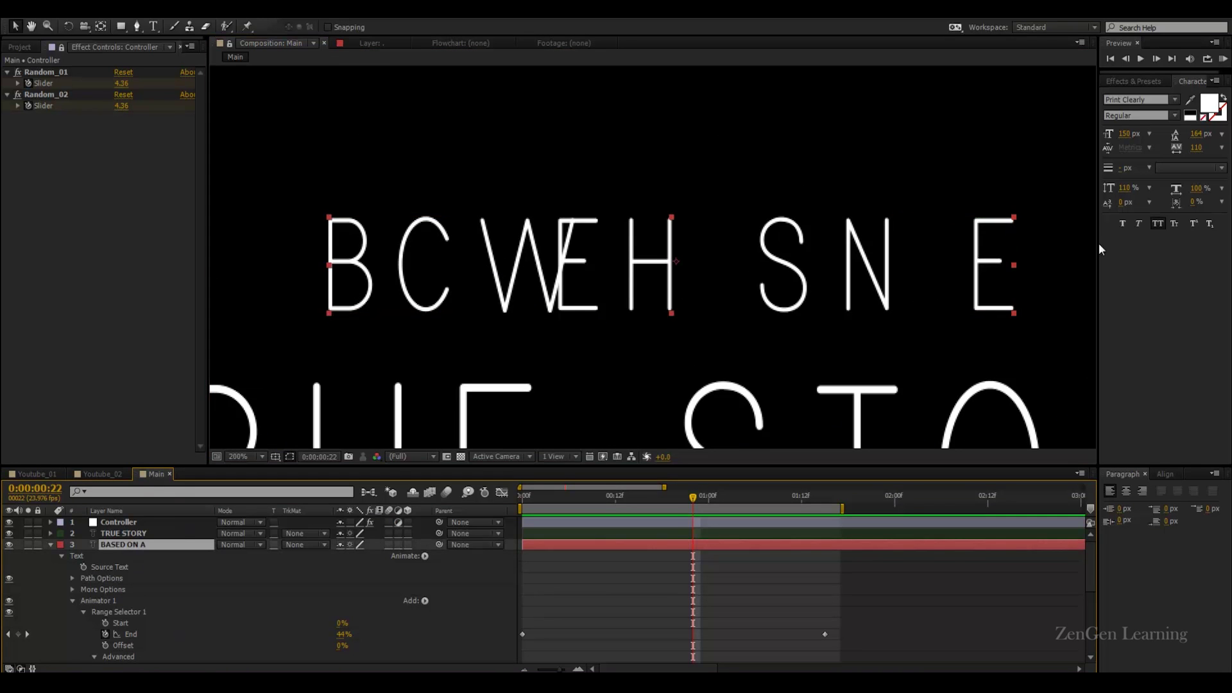
{"action": "left_click_drag", "start_coordinate": [1196, 147], "coordinate": [1228, 150]}
{"action": "left_click", "coordinate": [1196, 147]}
{"action": "type", "text": "110"}
{"action": "key", "text": "Return"}
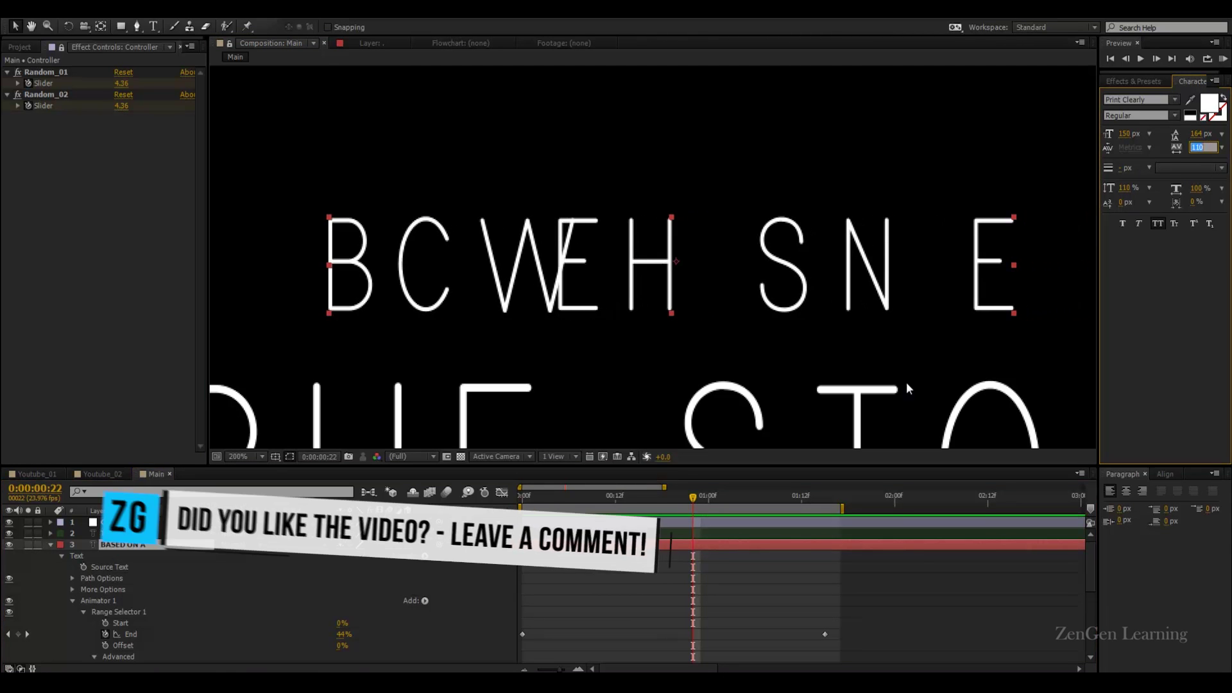
{"action": "type", "text": "120"}
{"action": "key", "text": "Return"}
{"action": "left_click", "coordinate": [910, 591]}
Zoom back out and scrub from 0:00:01:00 to check the widened spacing
{"action": "key", "text": "comma"}
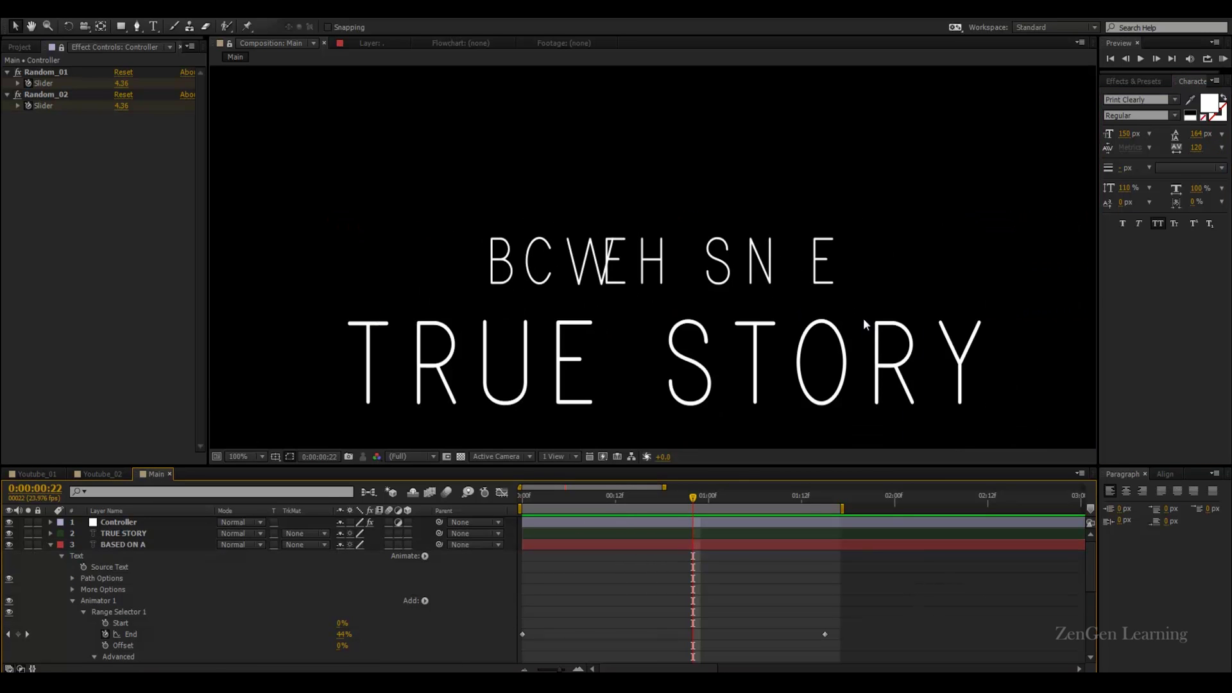
{"action": "key", "text": "comma"}
{"action": "scroll", "coordinate": [670, 225], "scroll_direction": "down", "scroll_amount": 1}
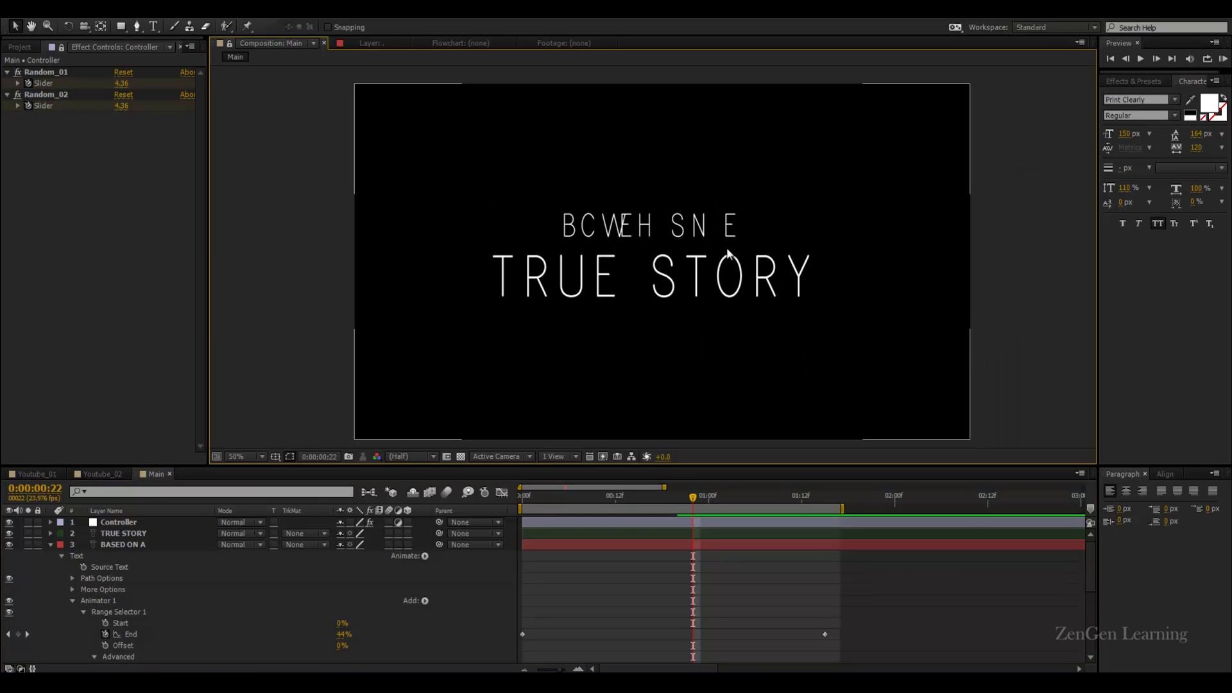
{"action": "key", "text": "period"}
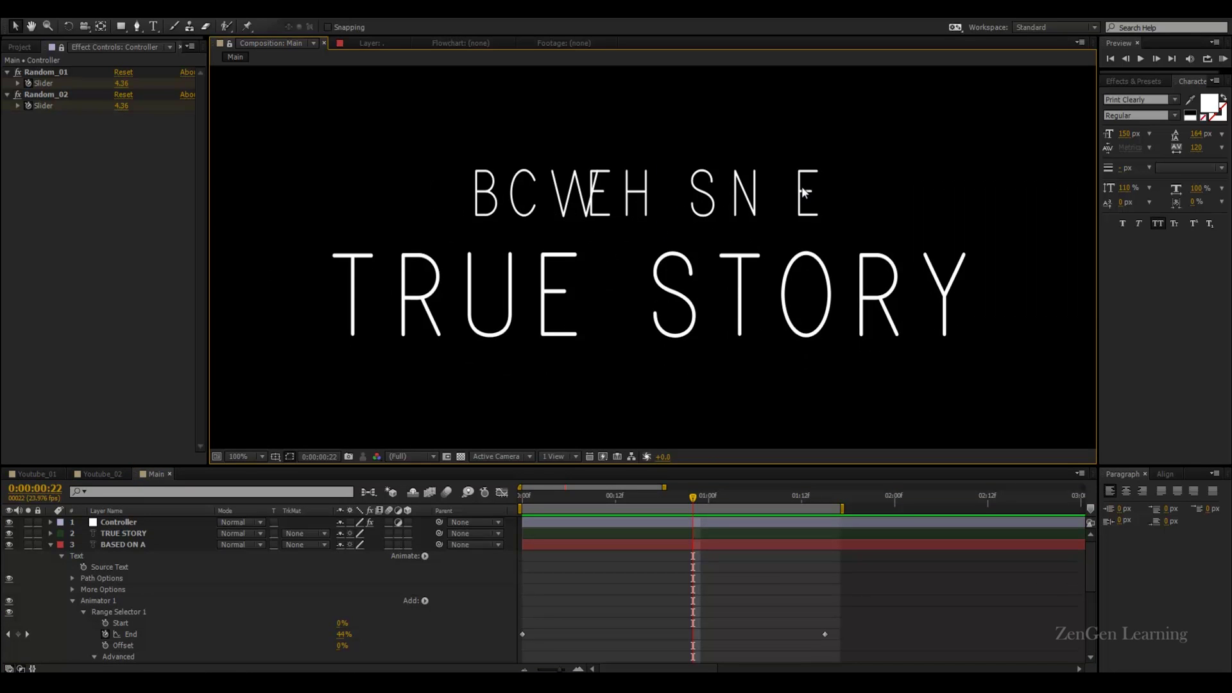
{"action": "left_click", "coordinate": [712, 497]}
{"action": "left_click_drag", "start_coordinate": [713, 499], "coordinate": [826, 505]}
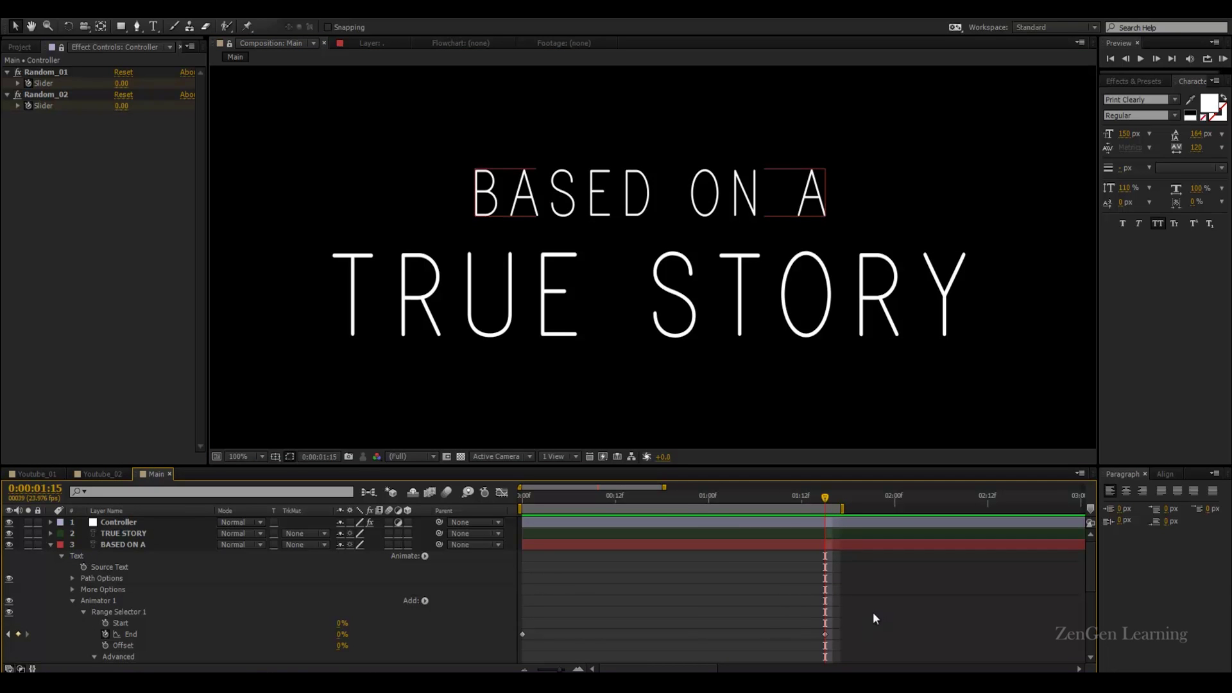
Apply Easy Ease to the range selector's End keyframes
{"action": "left_click_drag", "start_coordinate": [872, 618], "coordinate": [766, 655]}
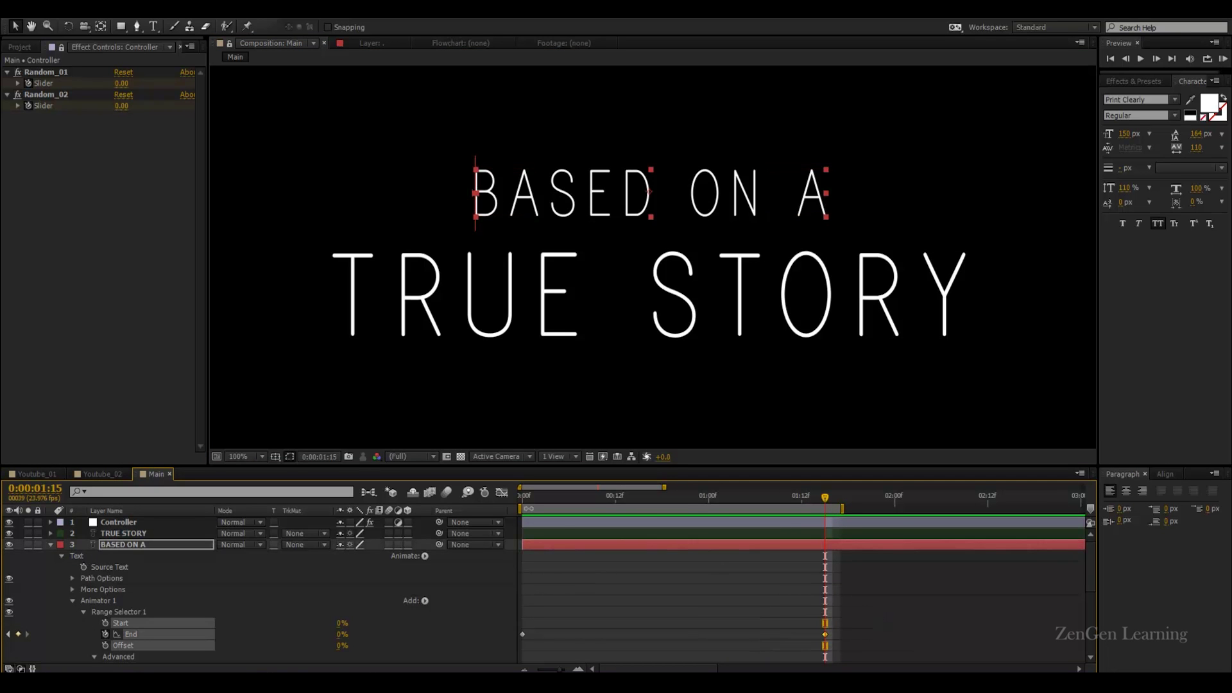
{"action": "left_click", "coordinate": [506, 492]}
{"action": "left_click", "coordinate": [507, 490]}
{"action": "right_click", "coordinate": [823, 634]}
{"action": "mouse_move", "coordinate": [876, 626]}
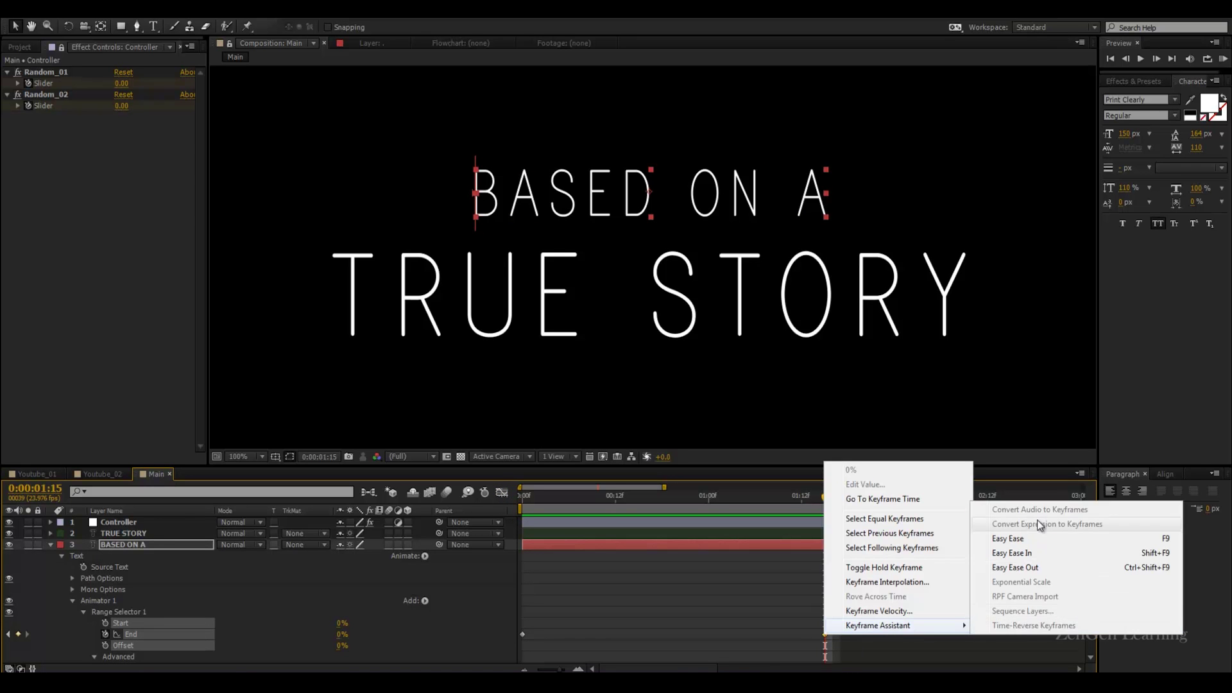
{"action": "left_click", "coordinate": [1009, 539]}
Apply Easy Ease to both Controller slider keyframes at 0:00:01:15
{"action": "left_click", "coordinate": [122, 523]}
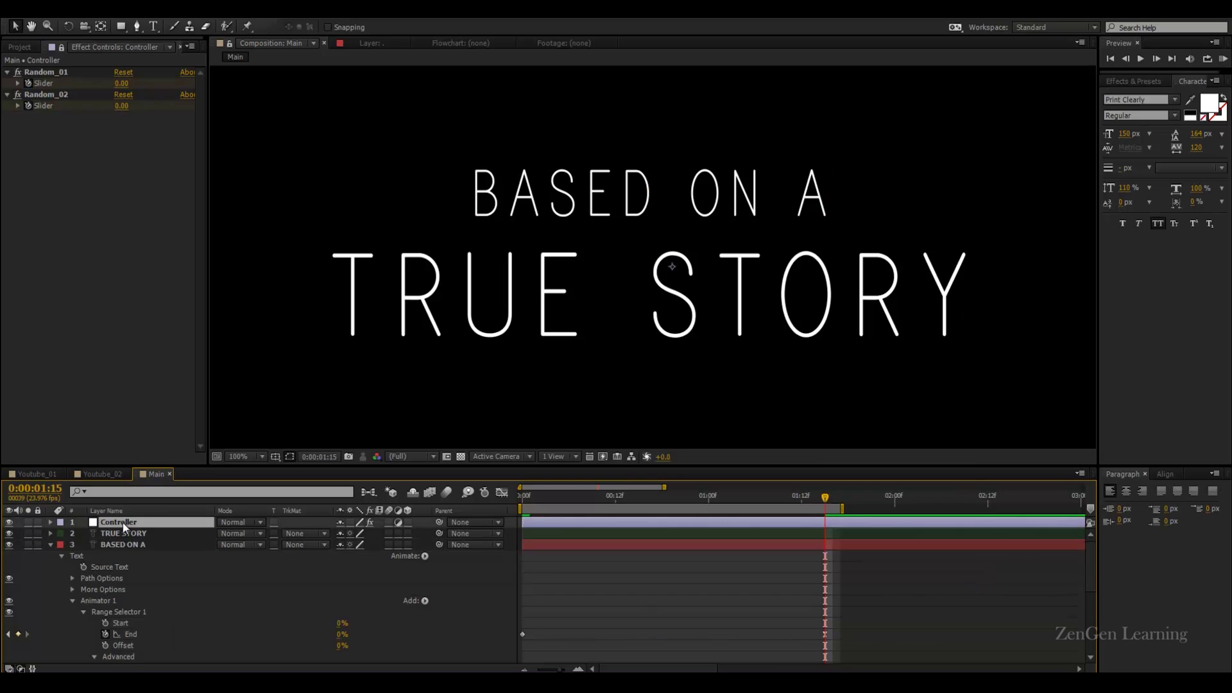
{"action": "key", "text": "u"}
{"action": "left_click_drag", "start_coordinate": [859, 544], "coordinate": [803, 580]}
{"action": "right_click", "coordinate": [824, 566]}
{"action": "mouse_move", "coordinate": [874, 560]}
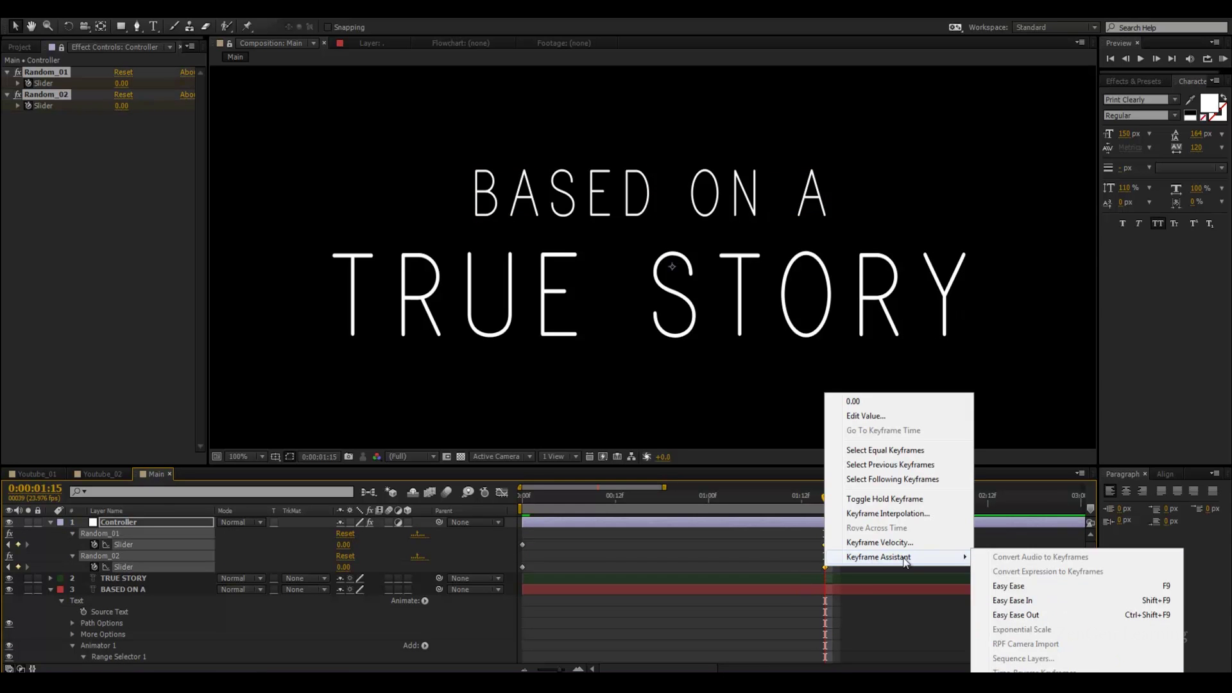
{"action": "left_click", "coordinate": [1020, 584]}
{"action": "left_click", "coordinate": [892, 619]}
Raise the range selector's Advanced Ease High to 100%
{"action": "scroll", "coordinate": [892, 618], "scroll_direction": "down", "scroll_amount": 4}
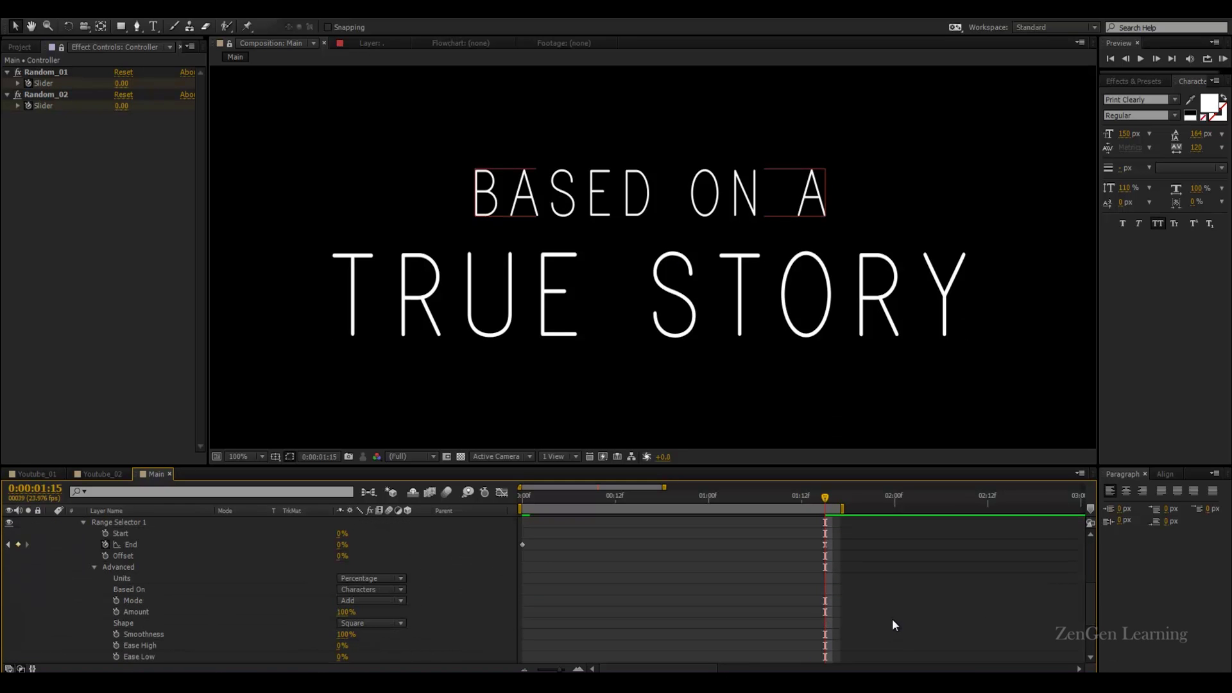
{"action": "scroll", "coordinate": [227, 578], "scroll_direction": "down", "scroll_amount": 1}
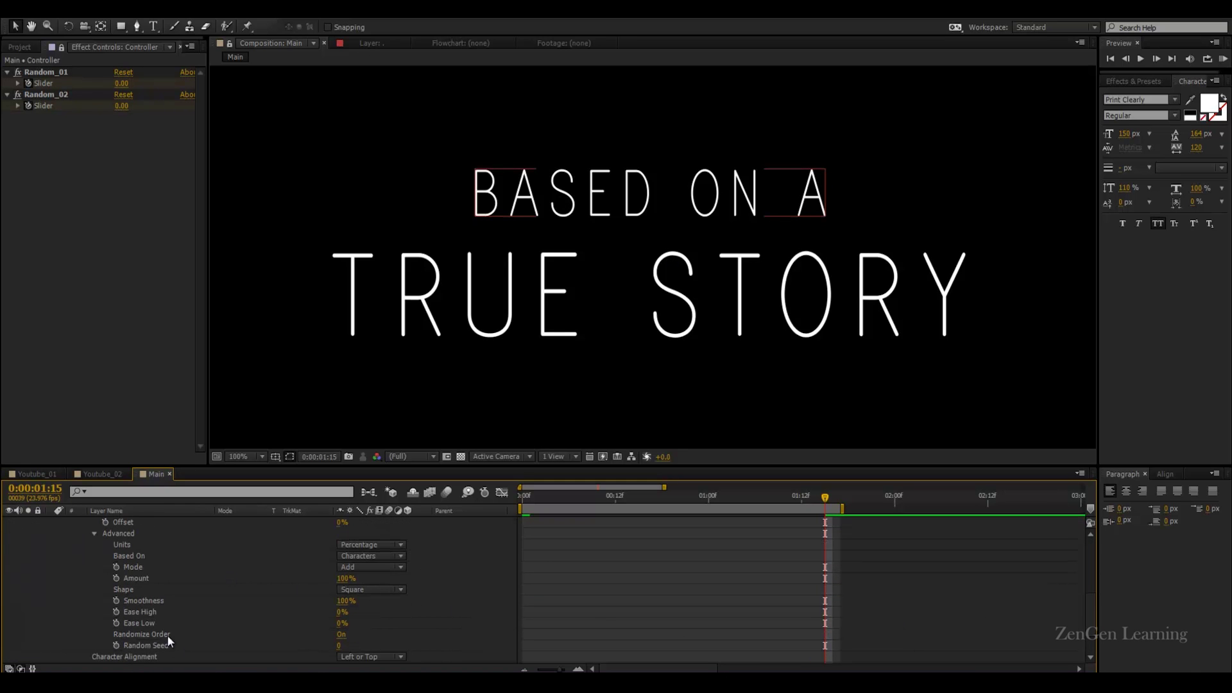
{"action": "left_click", "coordinate": [129, 535]}
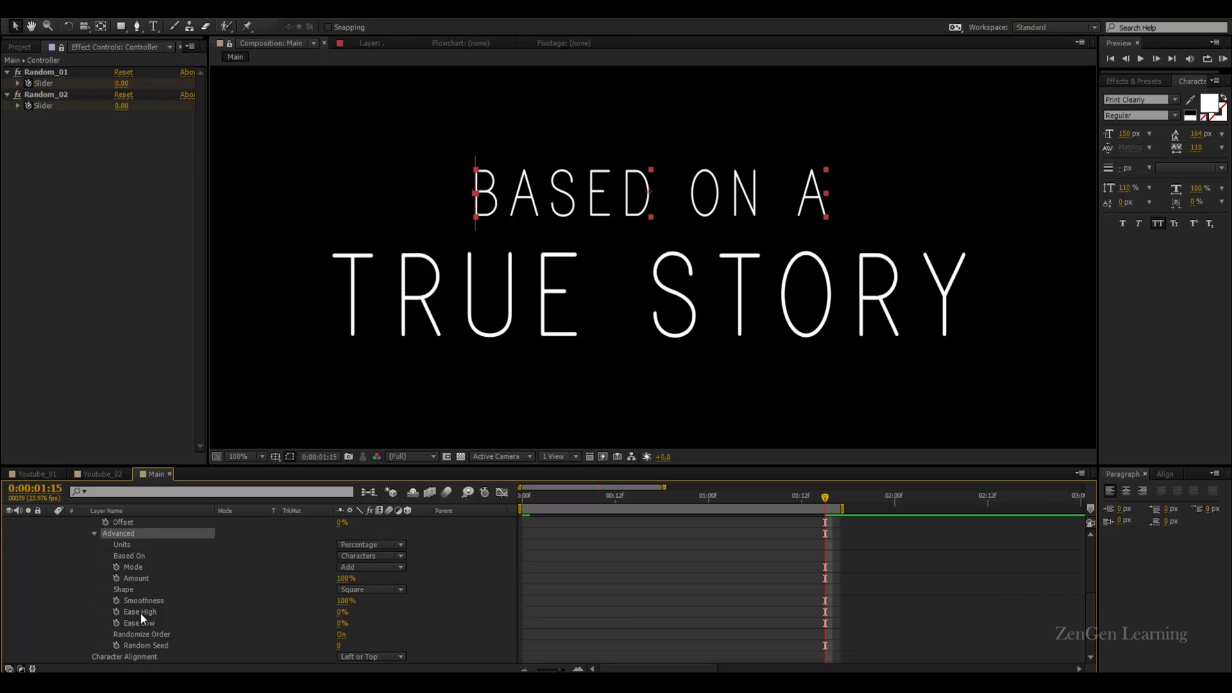
{"action": "left_click_drag", "start_coordinate": [339, 618], "coordinate": [471, 611]}
{"action": "left_click", "coordinate": [584, 605]}
Preview the eased scramble, then collapse the layer properties
{"action": "key", "text": "KP_0"}
{"action": "key", "text": "space"}
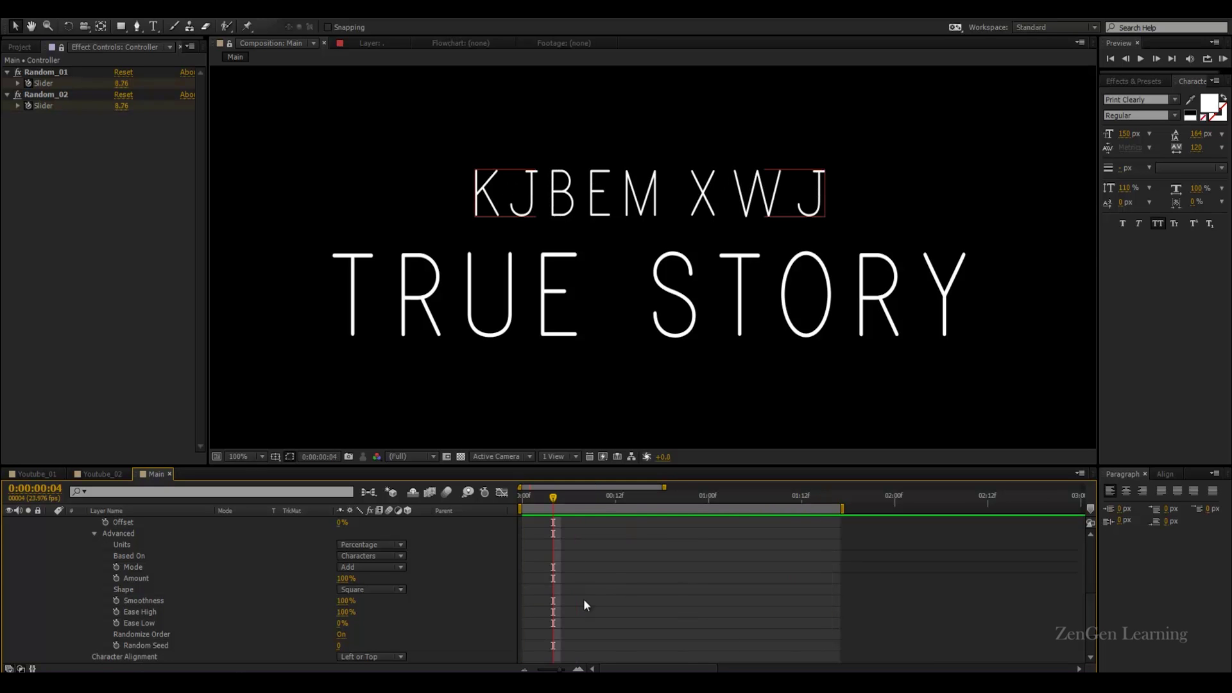
{"action": "key", "text": "u"}
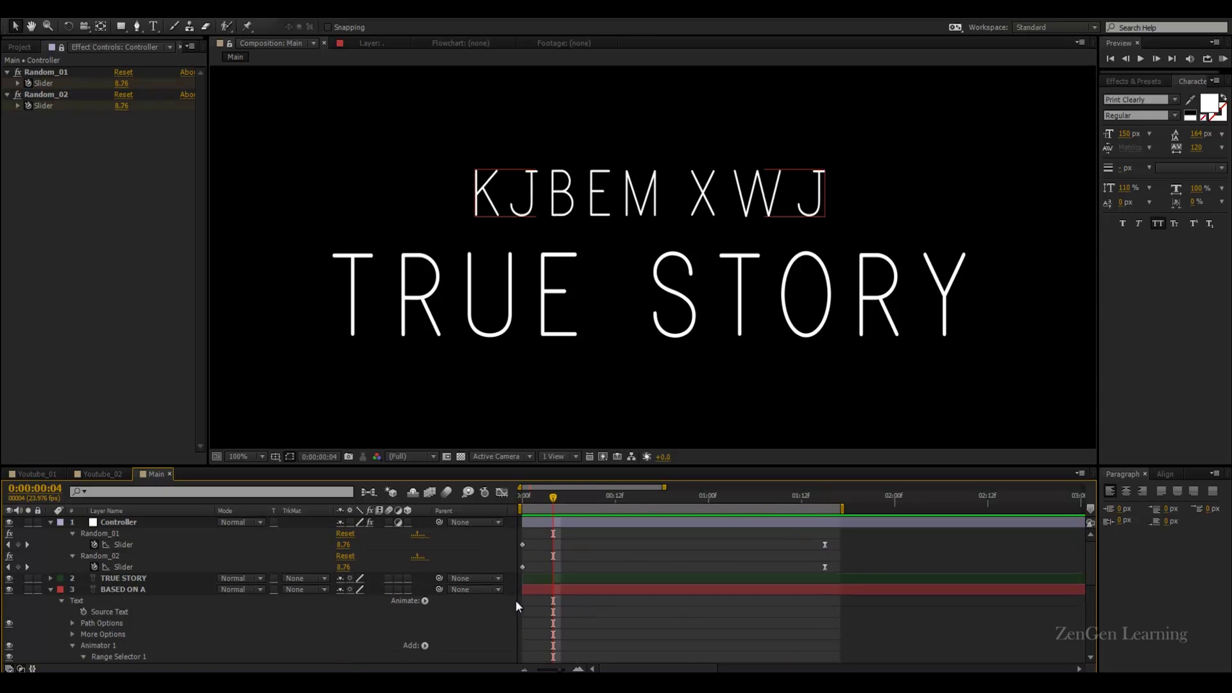
{"action": "key", "text": "u"}
{"action": "left_click", "coordinate": [237, 609]}
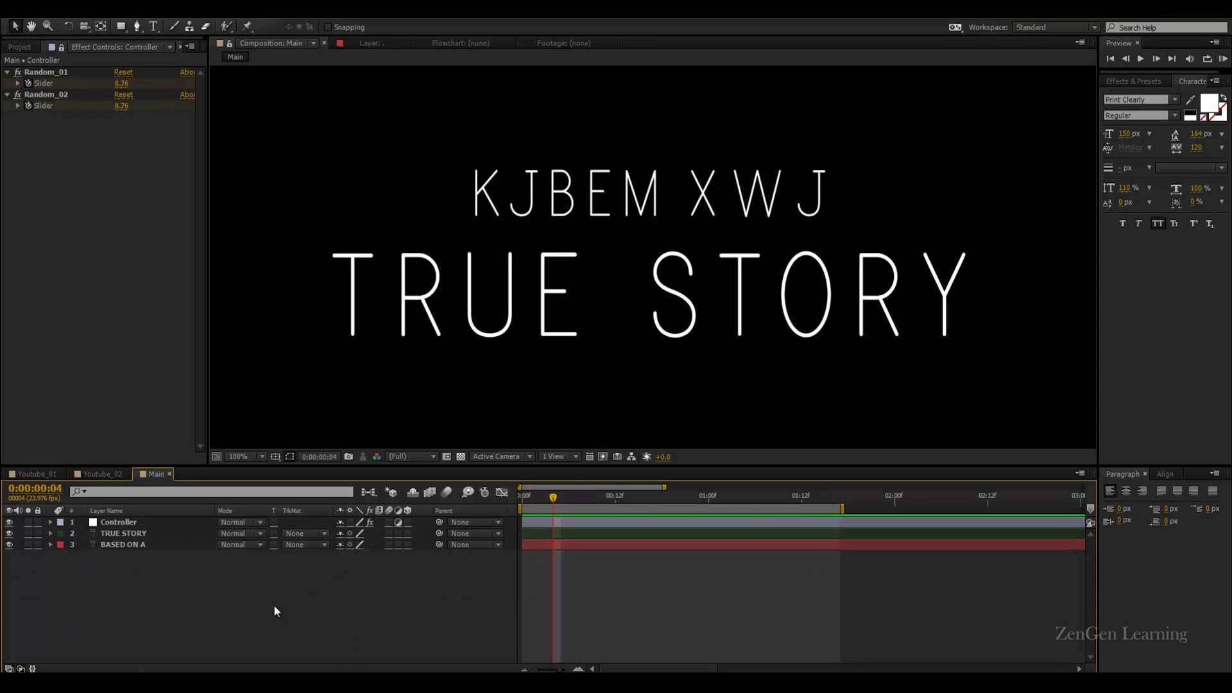
{"action": "scroll", "coordinate": [636, 313], "scroll_direction": "down", "scroll_amount": 2}
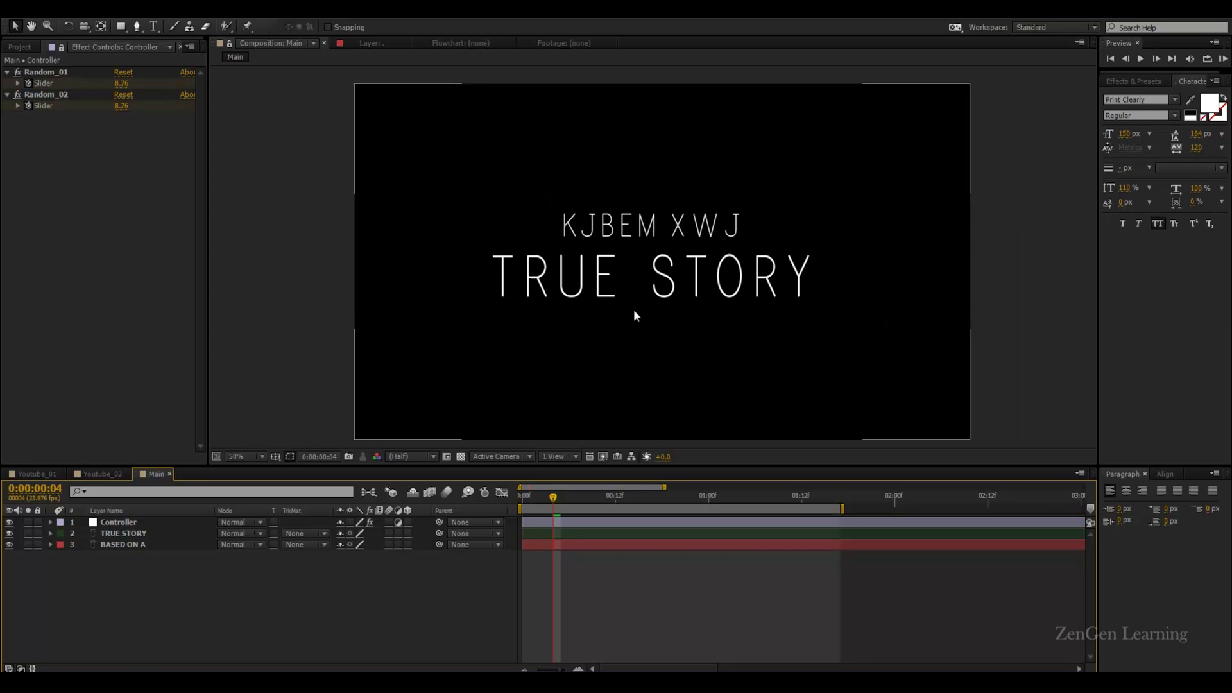
{"action": "key", "text": "slash"}
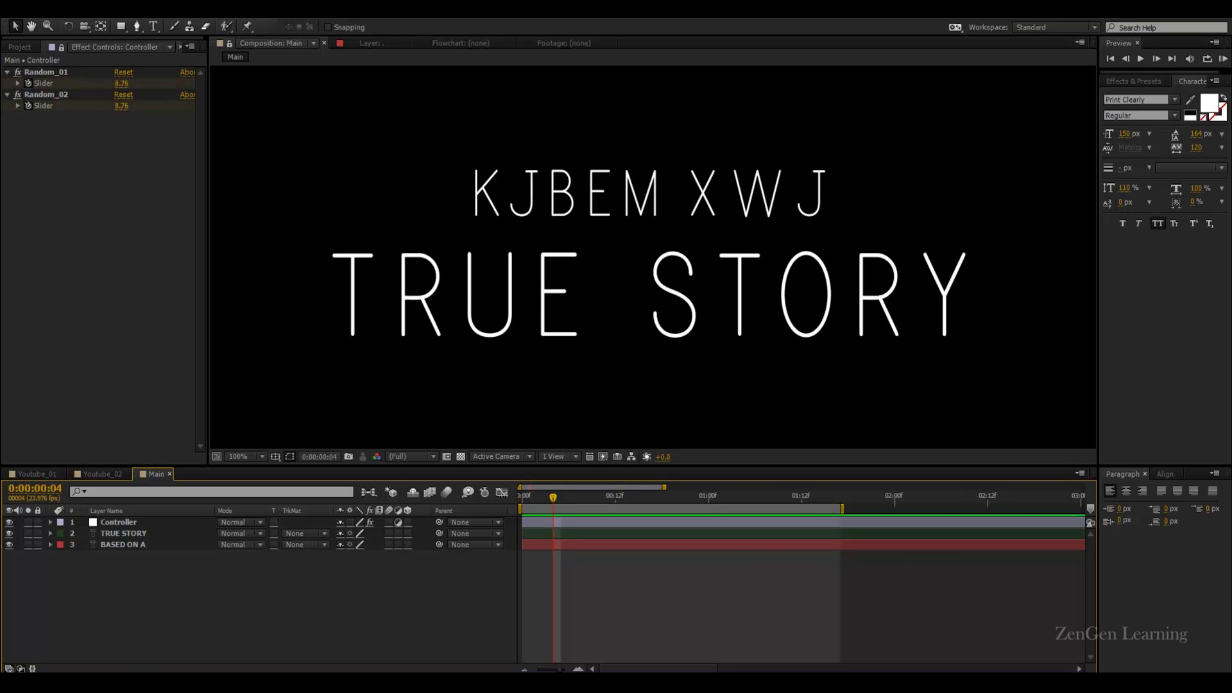
Search Effects & Presets for 'tint' and apply Tint to BASED ON A
{"action": "left_click", "coordinate": [1149, 81]}
{"action": "left_click", "coordinate": [1140, 94]}
{"action": "type", "text": "tint"}
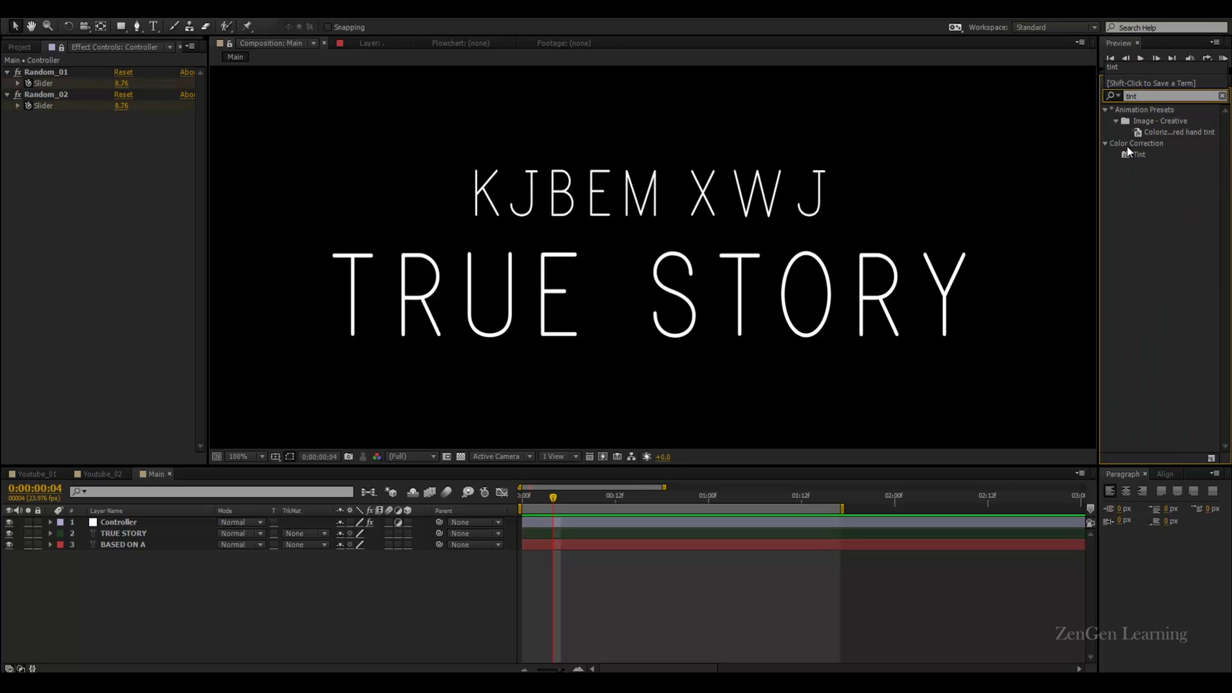
{"action": "left_click_drag", "start_coordinate": [1129, 153], "coordinate": [142, 533]}
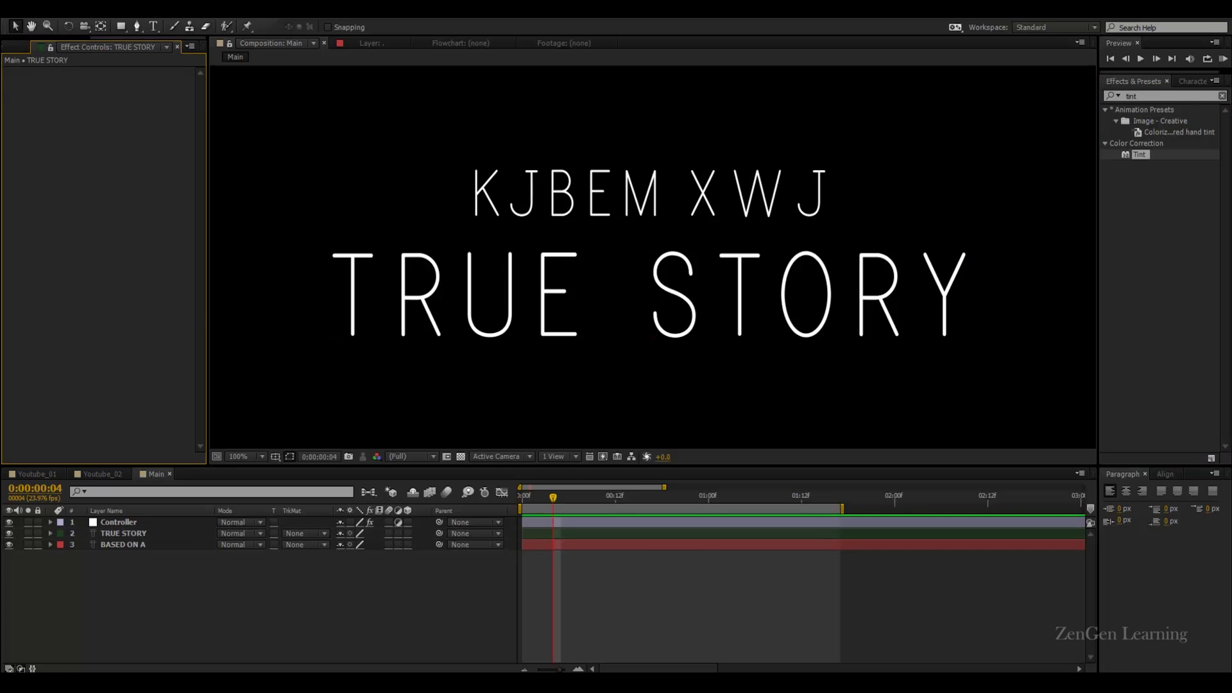
{"action": "left_click_drag", "start_coordinate": [1139, 154], "coordinate": [131, 544]}
Set the Tint's Map White To colour to pale cream-yellow FBFFB7
{"action": "scroll", "coordinate": [480, 191], "scroll_direction": "up", "scroll_amount": 2}
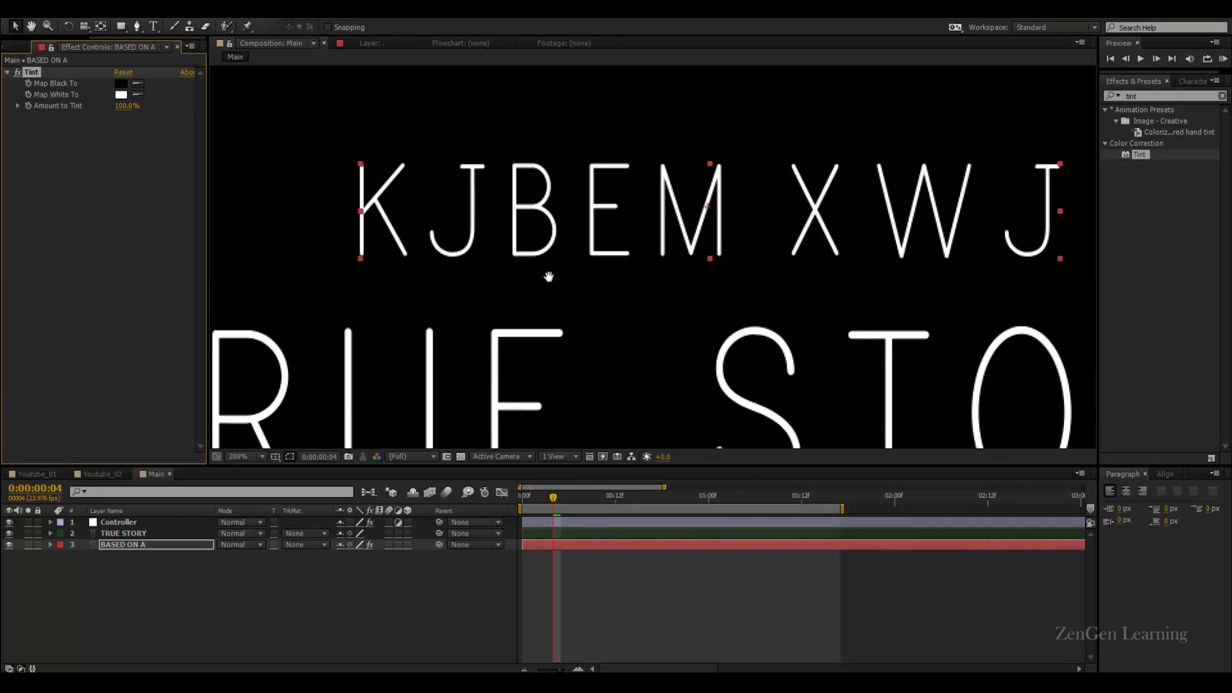
{"action": "scroll", "coordinate": [391, 449], "scroll_direction": "down", "scroll_amount": 2}
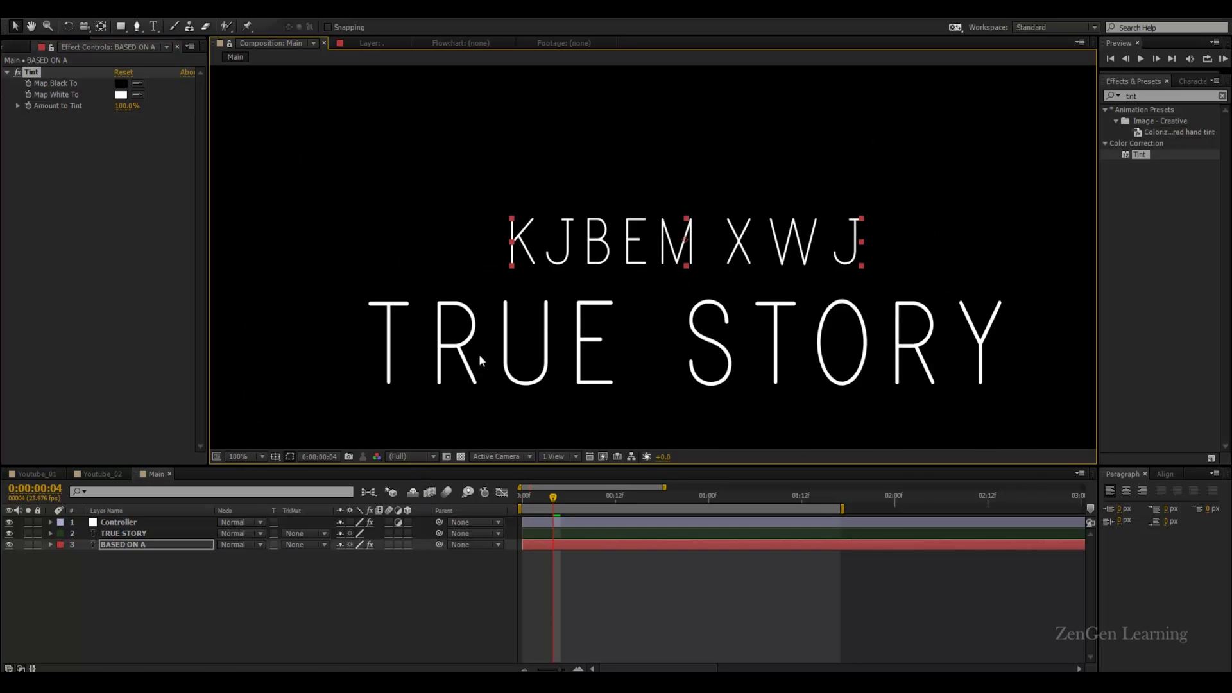
{"action": "left_click", "coordinate": [120, 95]}
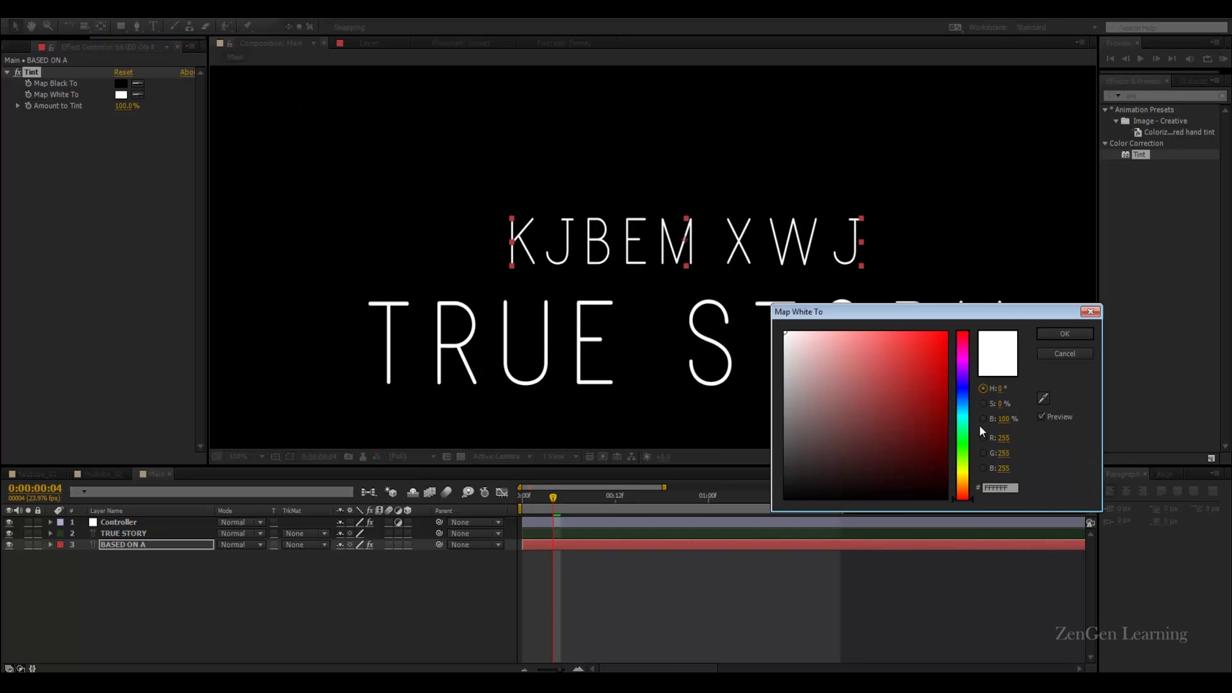
{"action": "left_click", "coordinate": [966, 473]}
{"action": "mouse_move", "coordinate": [838, 376]}
{"action": "left_mouse_down"}
{"action": "mouse_move", "coordinate": [842, 310]}
{"action": "mouse_move", "coordinate": [830, 309]}
{"action": "left_mouse_up"}
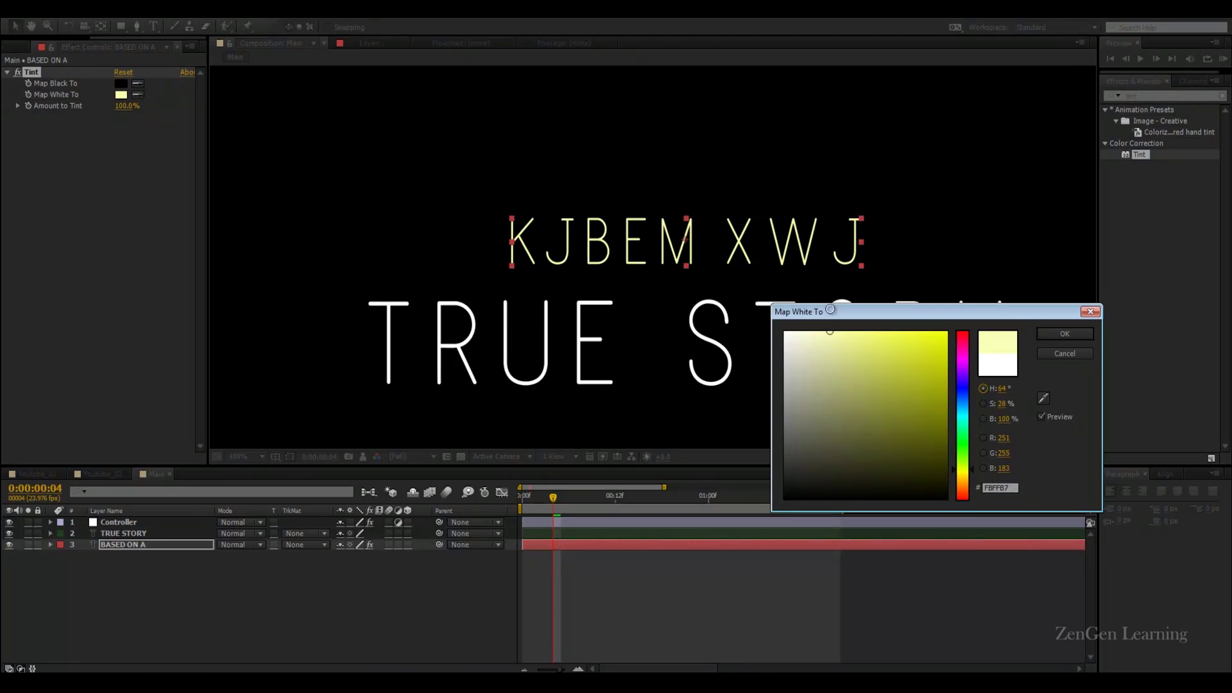
{"action": "left_click", "coordinate": [1063, 334]}
{"action": "key", "text": "period"}
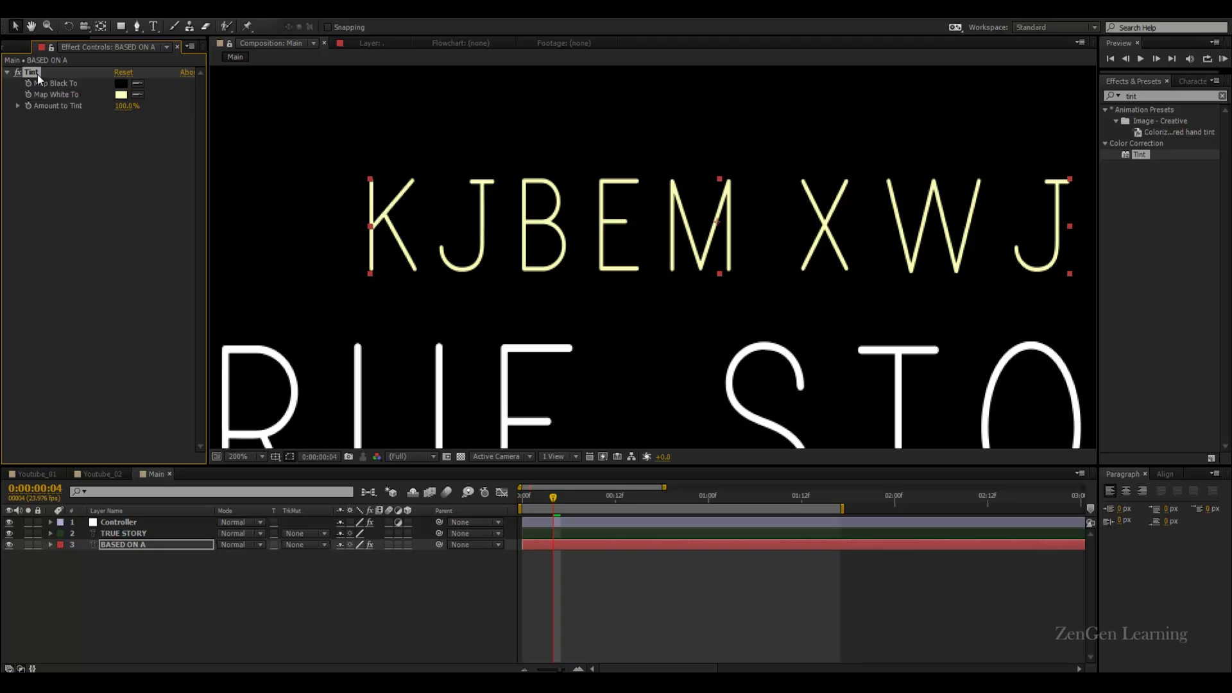
Set Amount to Tint to 75%, after trying 50%
{"action": "left_click", "coordinate": [126, 106]}
{"action": "type", "text": "50"}
{"action": "key", "text": "Return"}
{"action": "key", "text": "comma"}
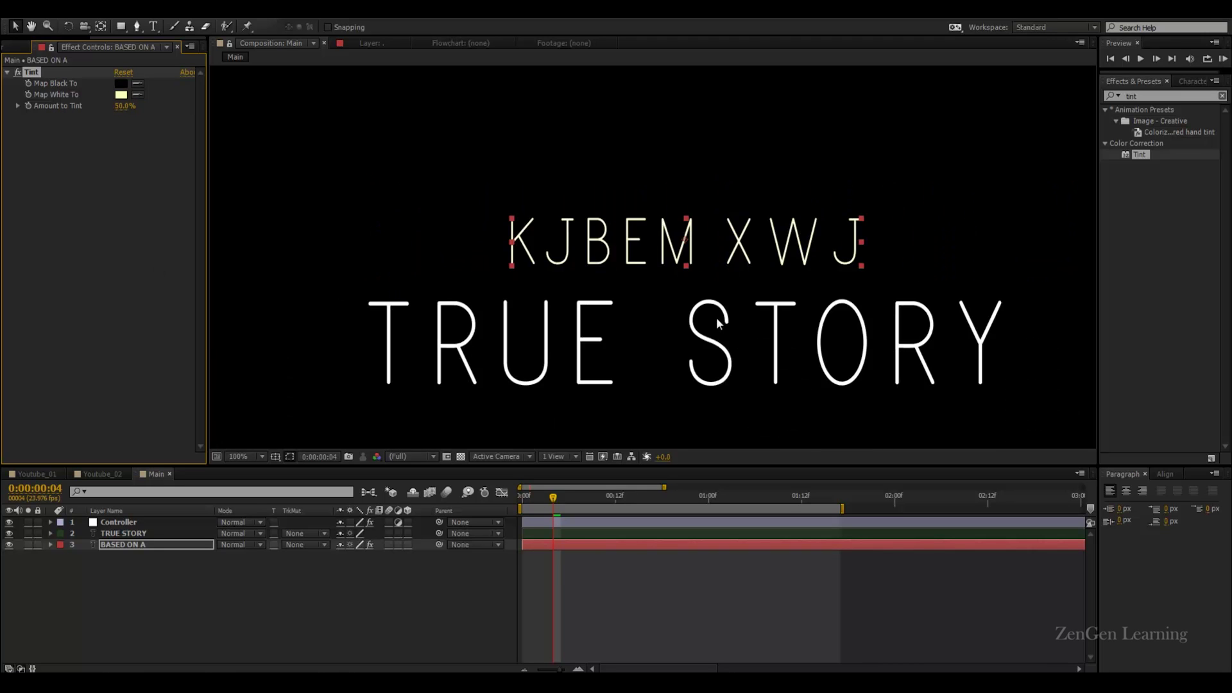
{"action": "left_click", "coordinate": [123, 107]}
{"action": "type", "text": "75"}
{"action": "key", "text": "Return"}
{"action": "key", "text": "comma"}
{"action": "key", "text": "period"}
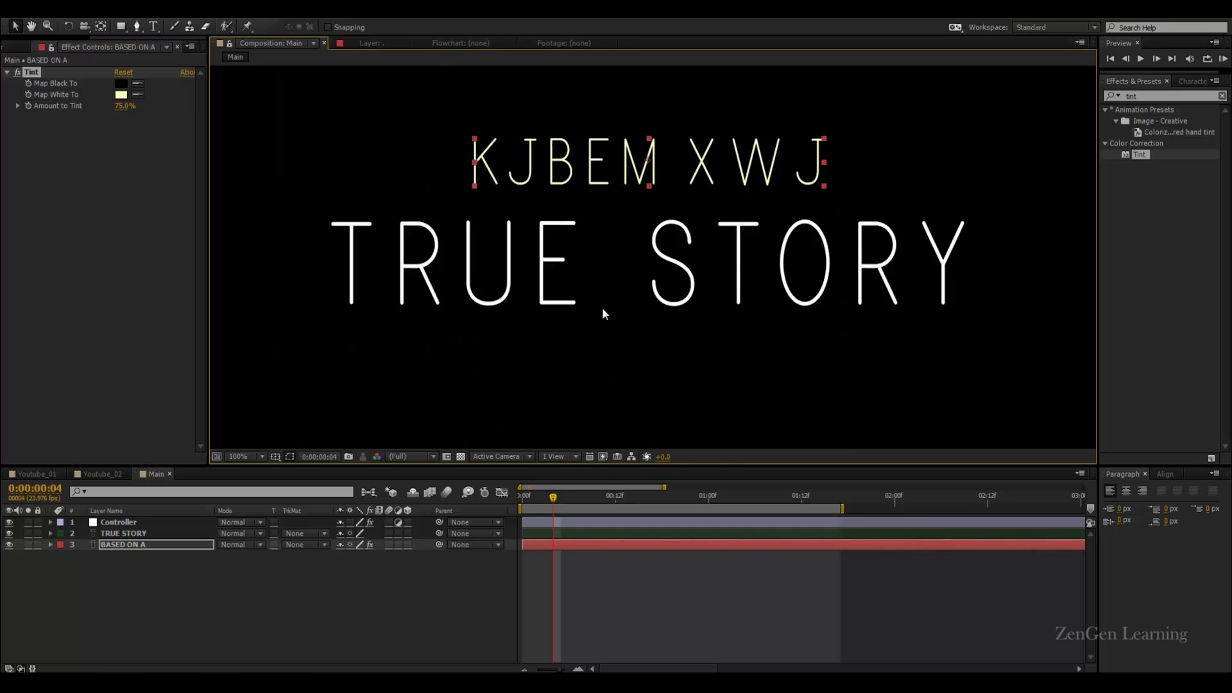
{"action": "left_click_drag", "start_coordinate": [602, 307], "coordinate": [611, 341]}
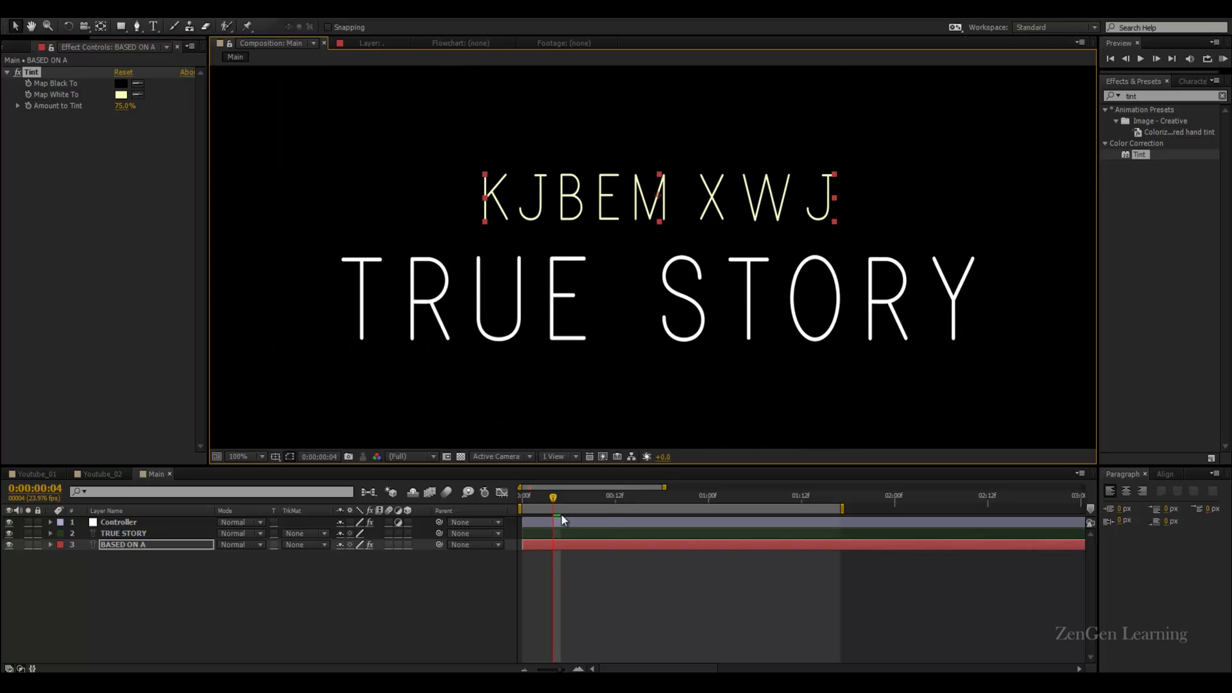
{"action": "left_click", "coordinate": [186, 602]}
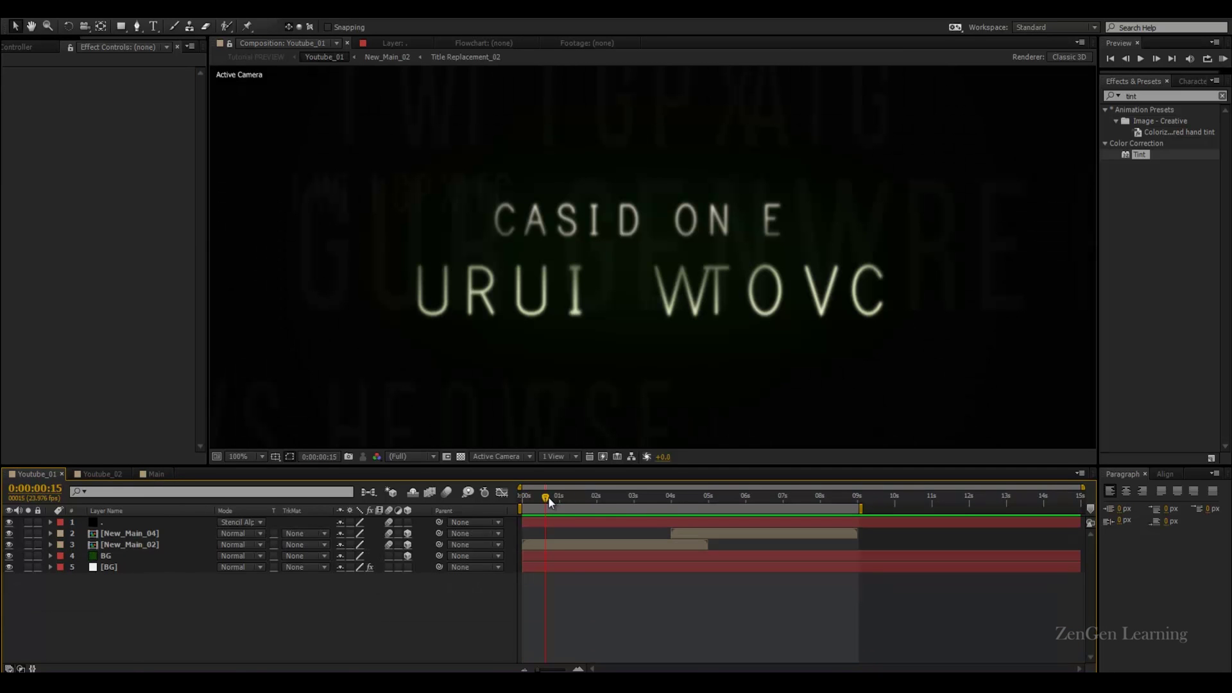
{"action": "left_click_drag", "start_coordinate": [549, 501], "coordinate": [648, 506]}
{"action": "scroll", "coordinate": [796, 280], "scroll_direction": "up", "scroll_amount": 2}
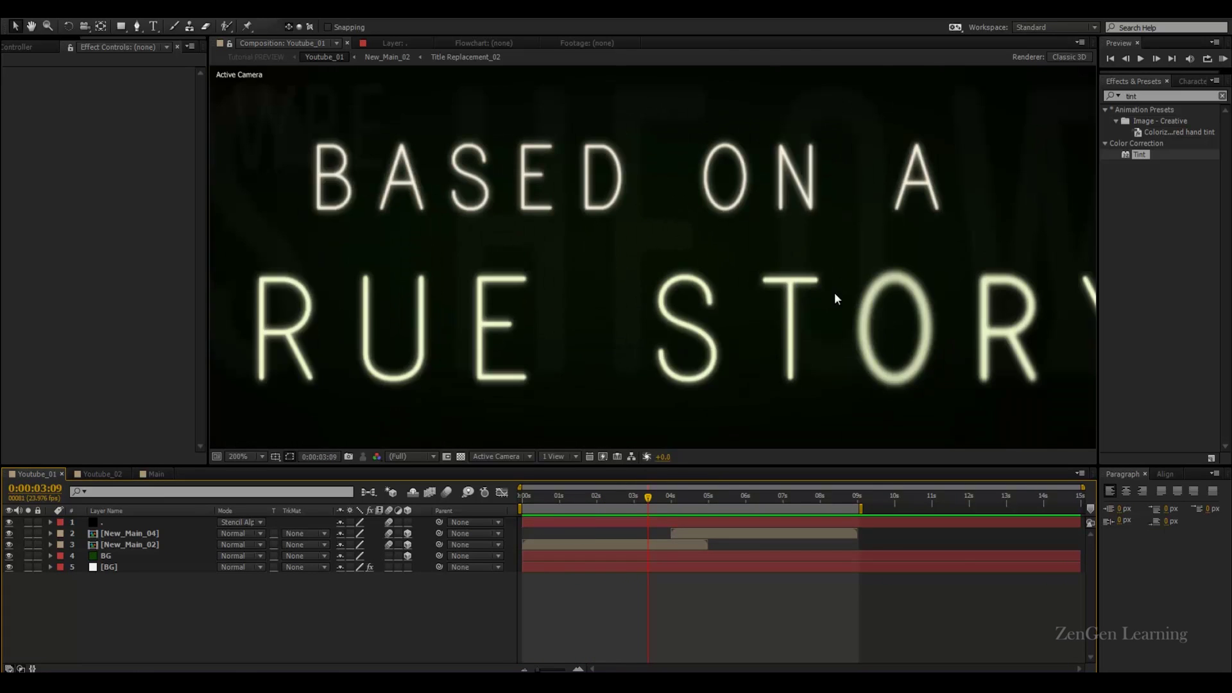
{"action": "mouse_move", "coordinate": [660, 492]}
{"action": "left_mouse_down"}
{"action": "mouse_move", "coordinate": [623, 496]}
{"action": "mouse_move", "coordinate": [641, 498]}
{"action": "left_mouse_up"}
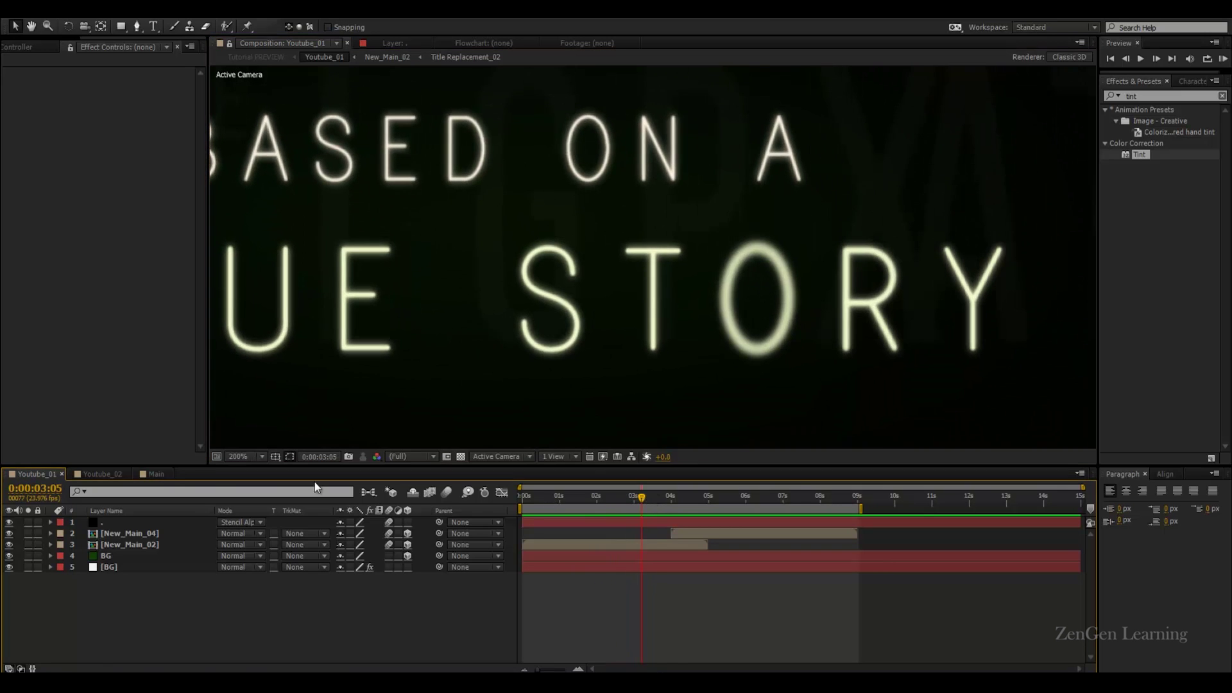
{"action": "left_click", "coordinate": [109, 473]}
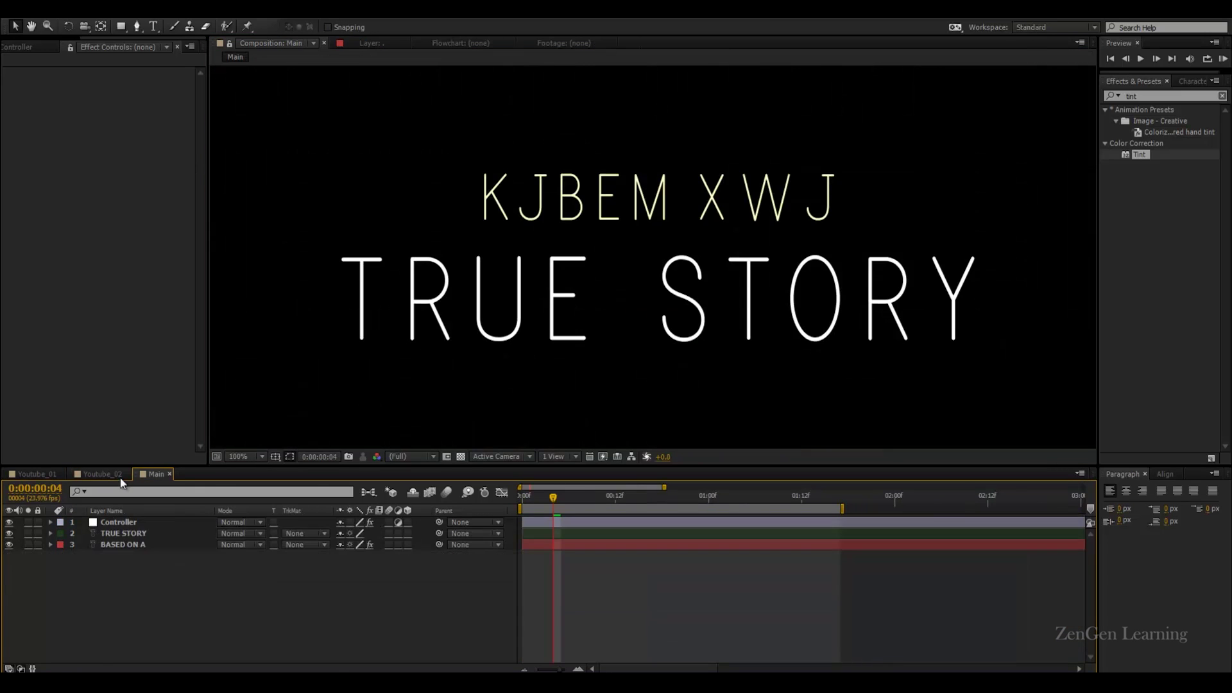
Add a Blur animator to the BASED ON A text layer
{"action": "left_click", "coordinate": [119, 531]}
{"action": "left_click", "coordinate": [105, 547]}
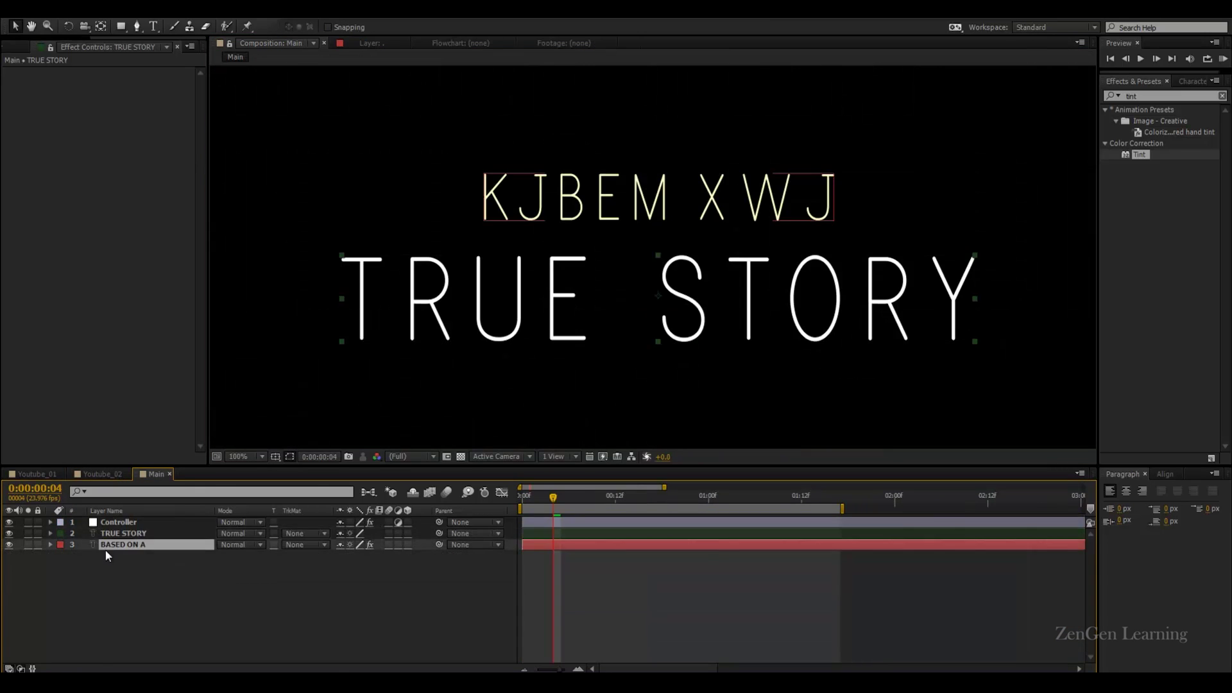
{"action": "left_click", "coordinate": [50, 544]}
{"action": "left_click", "coordinate": [426, 556]}
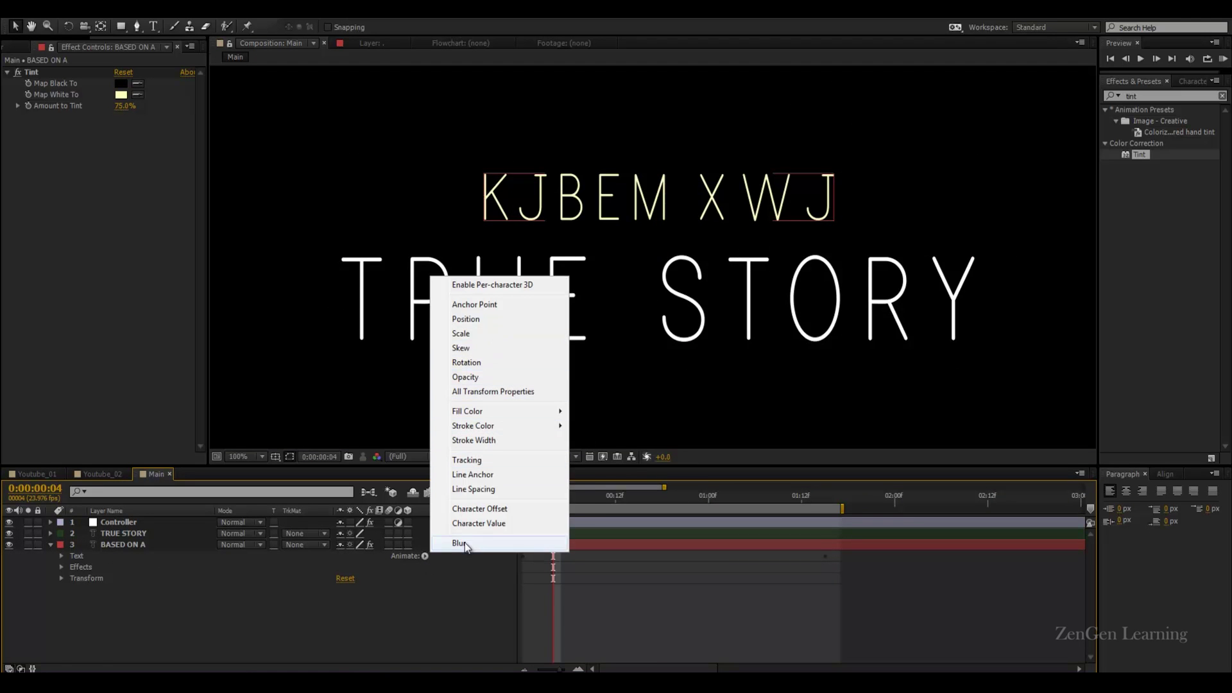
{"action": "left_click", "coordinate": [469, 541]}
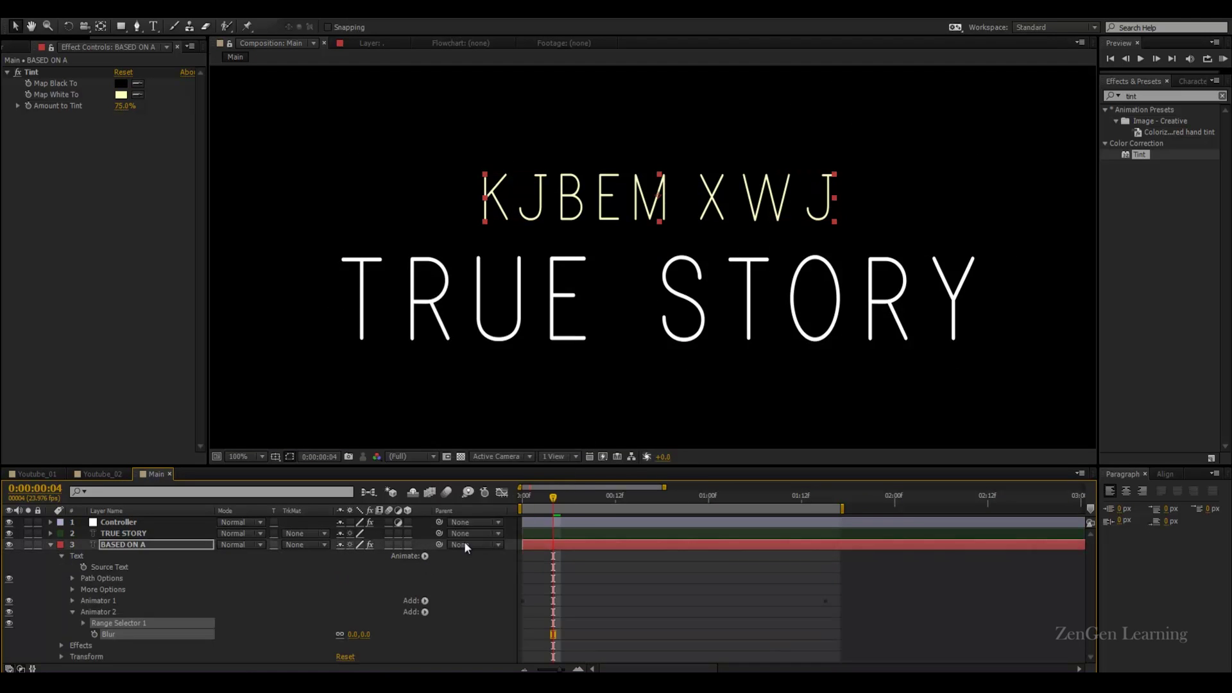
Set the animator's Blur to 5 and expand Range Selector 1
{"action": "left_click", "coordinate": [353, 635]}
{"action": "type", "text": "5"}
{"action": "key", "text": "Return"}
{"action": "key", "text": "period"}
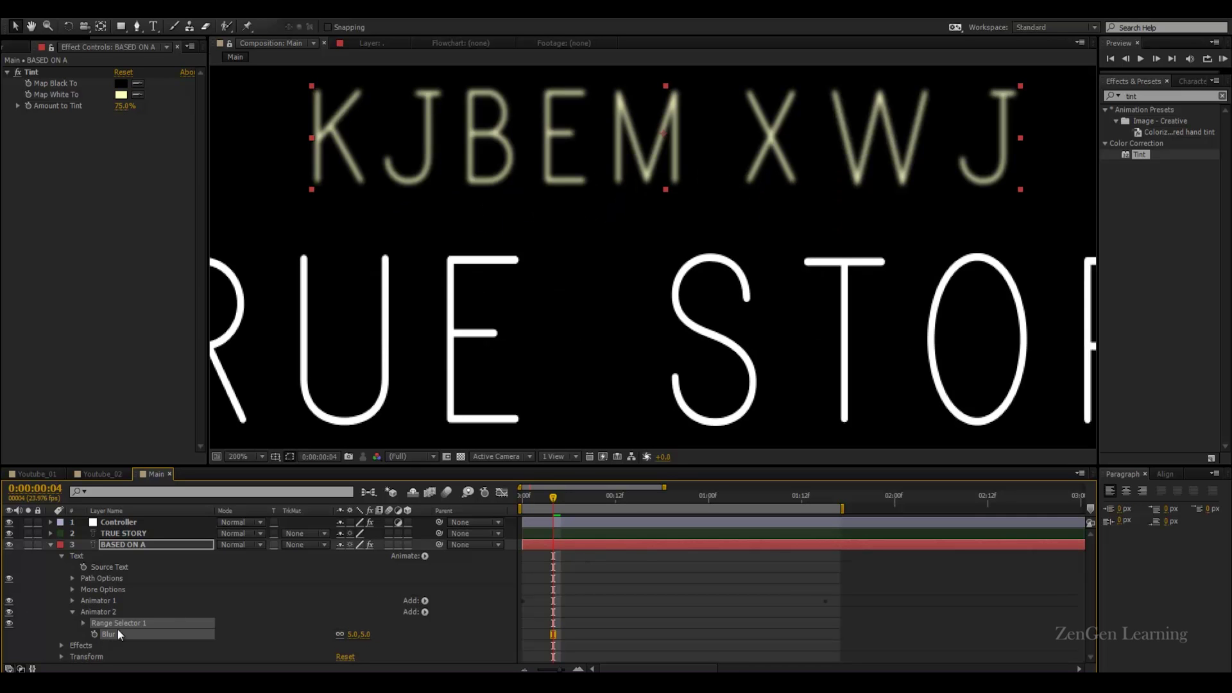
{"action": "left_click", "coordinate": [82, 623]}
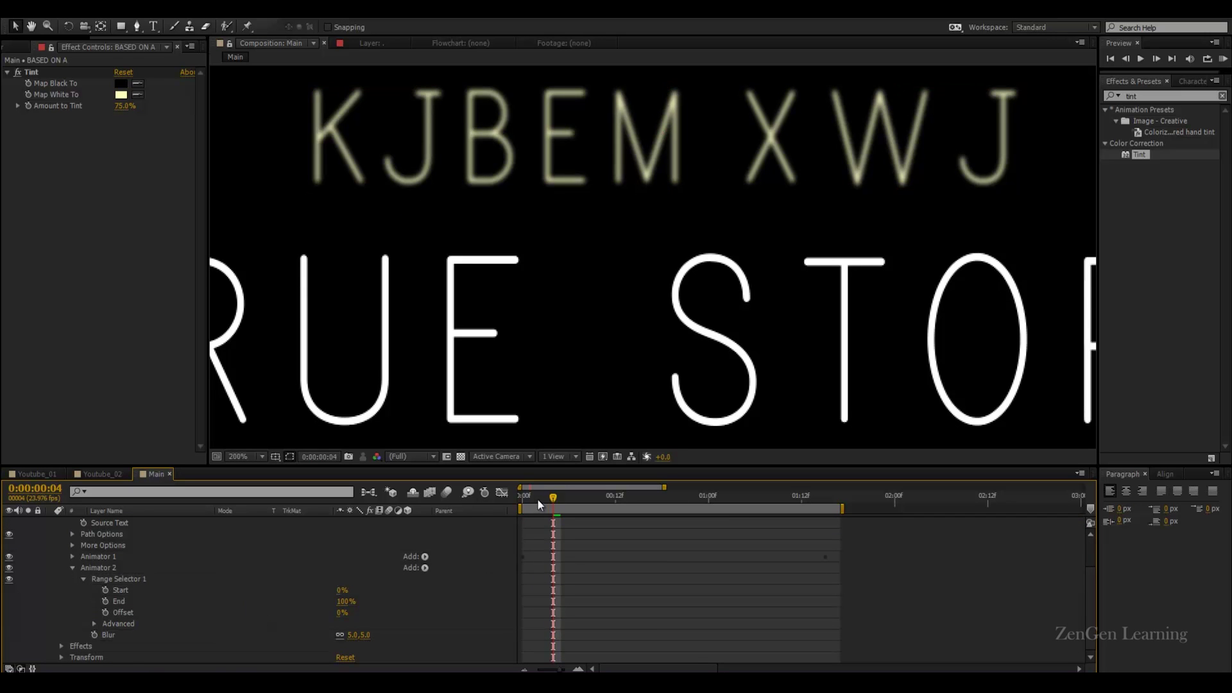
Keyframe the blur range Offset from 0% at 0:00 to 100% at 0:00:03:00
{"action": "key", "text": "Home"}
{"action": "left_click", "coordinate": [106, 612]}
{"action": "left_click_drag", "start_coordinate": [523, 496], "coordinate": [871, 496]}
{"action": "key", "text": "minus"}
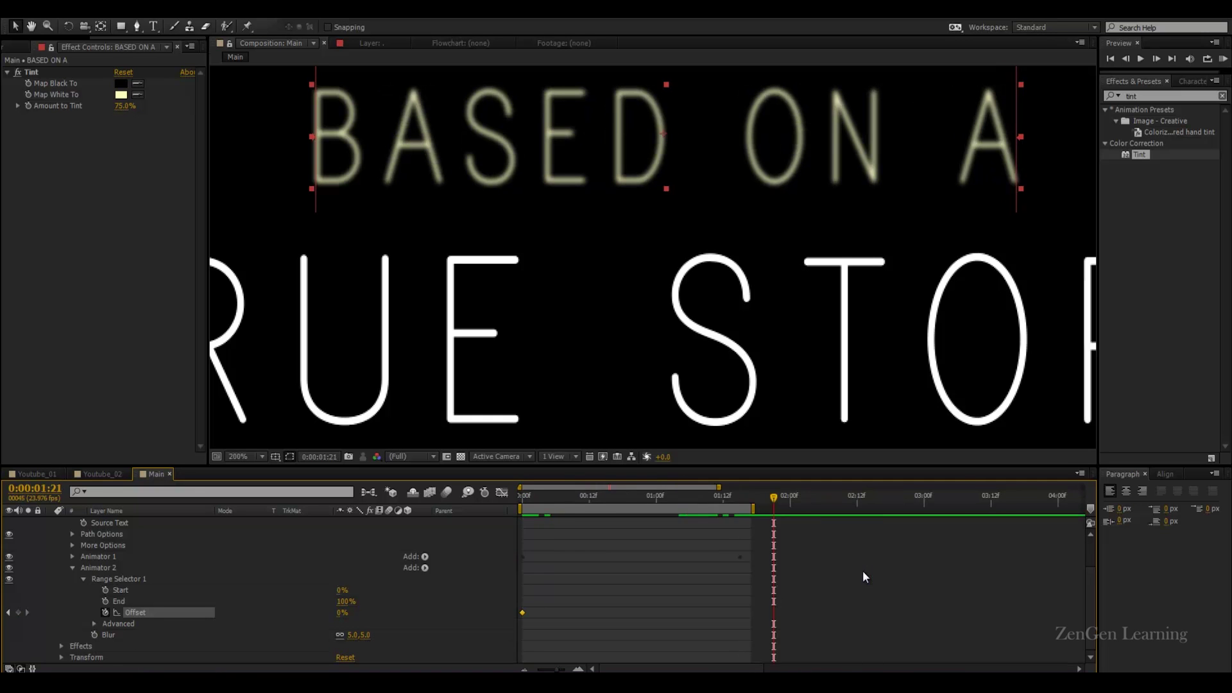
{"action": "key", "text": "minus"}
{"action": "left_click_drag", "start_coordinate": [635, 497], "coordinate": [701, 502]}
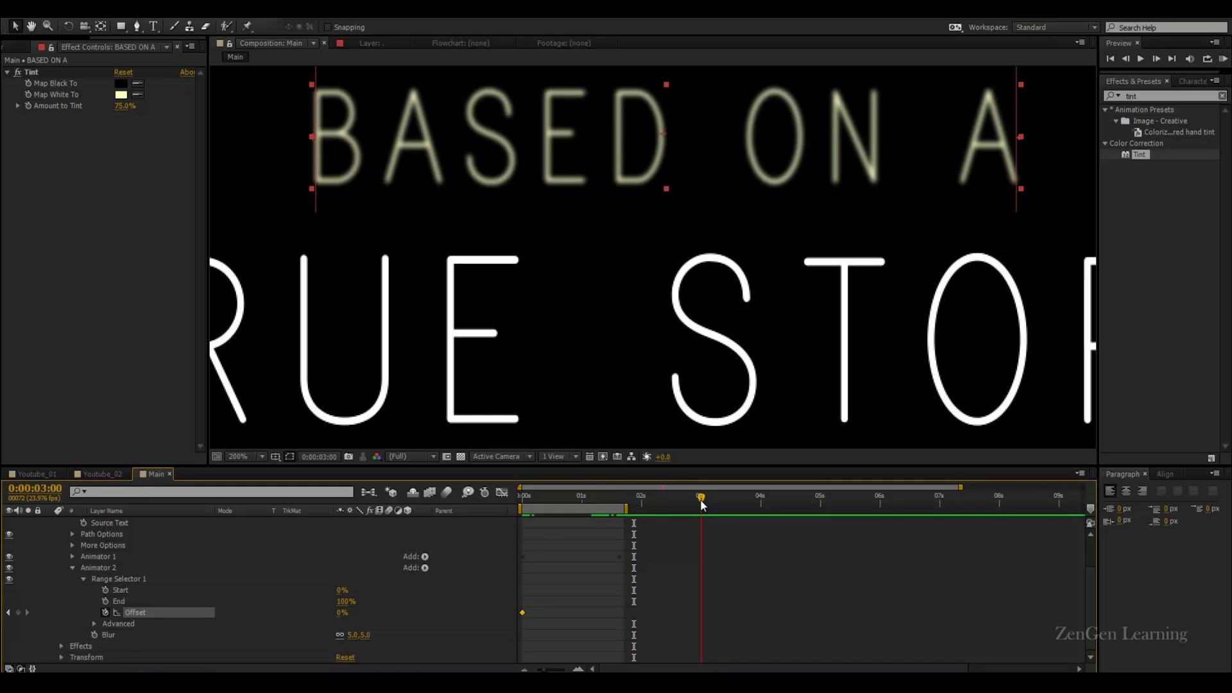
{"action": "left_click_drag", "start_coordinate": [665, 541], "coordinate": [517, 568]}
{"action": "left_click_drag", "start_coordinate": [621, 495], "coordinate": [701, 501]}
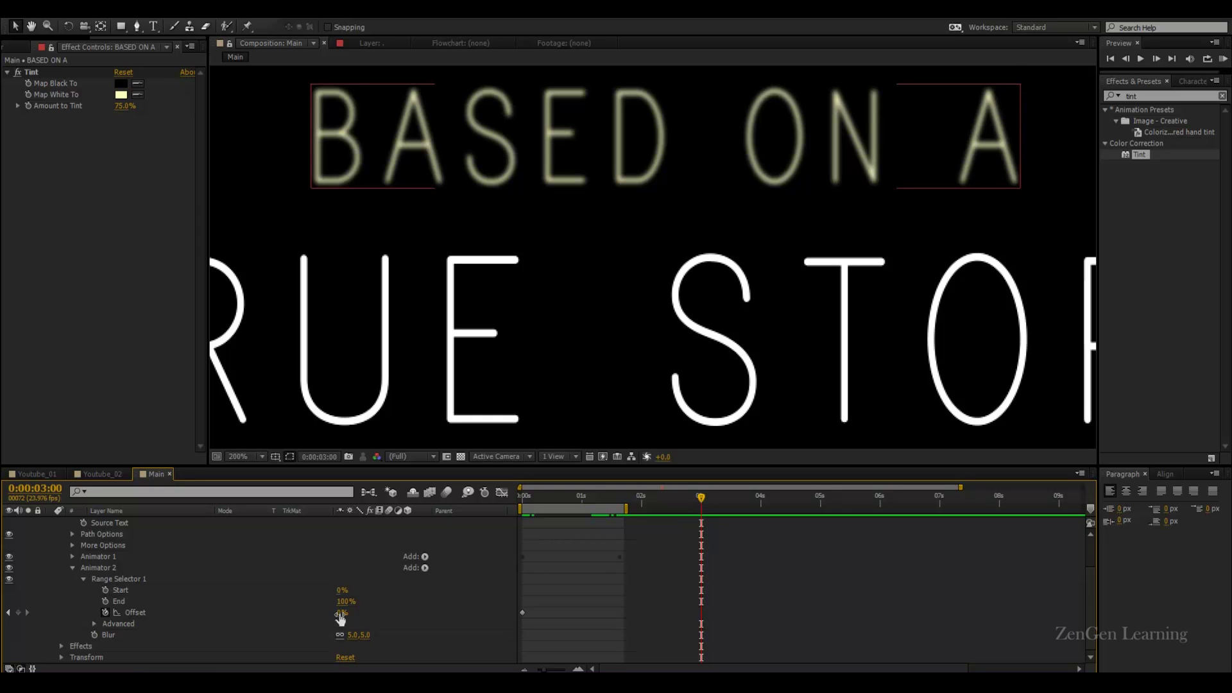
{"action": "left_click_drag", "start_coordinate": [341, 613], "coordinate": [617, 598]}
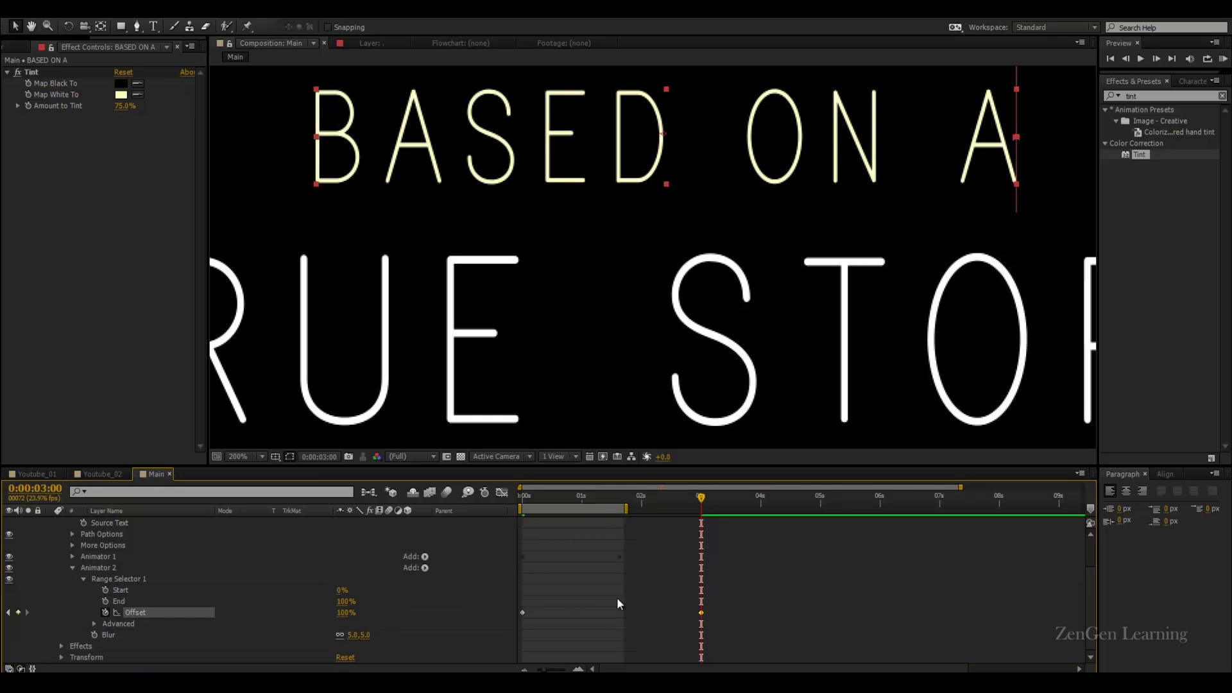
{"action": "key", "text": "space"}
{"action": "key", "text": "space"}
Lower the blur range End to 19% and preview the sweep
{"action": "mouse_move", "coordinate": [589, 498]}
{"action": "left_mouse_down"}
{"action": "mouse_move", "coordinate": [525, 498]}
{"action": "mouse_move", "coordinate": [577, 498]}
{"action": "left_mouse_up"}
{"action": "key", "text": "comma"}
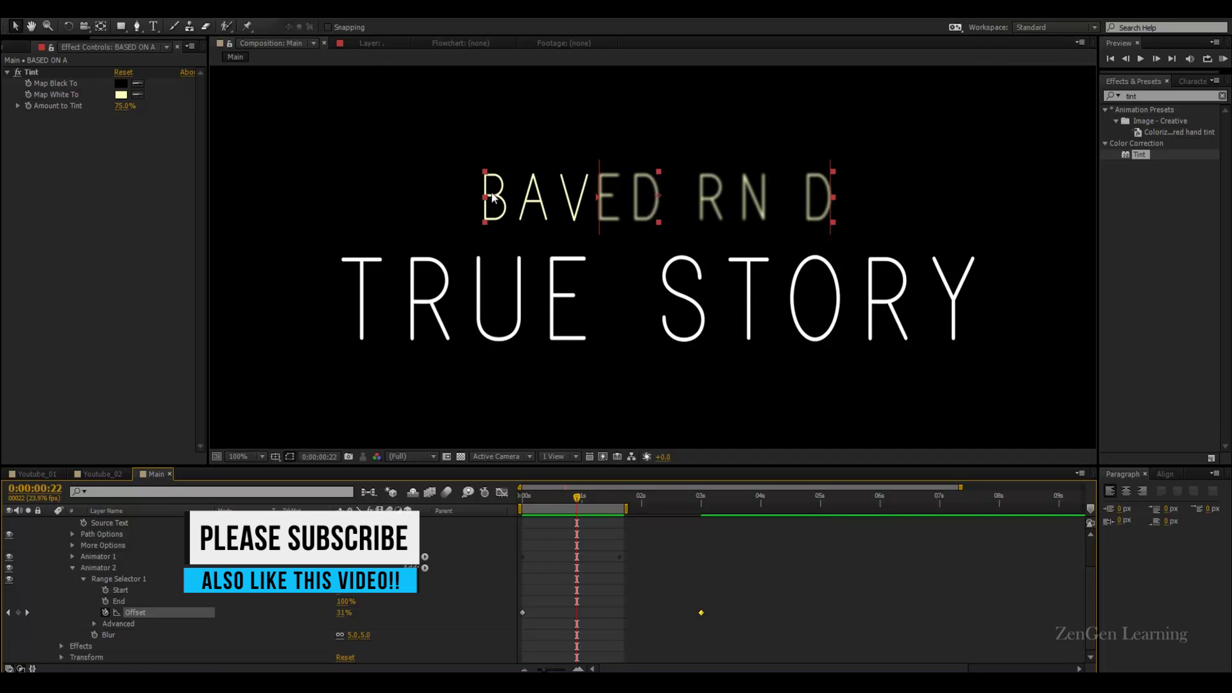
{"action": "left_click", "coordinate": [129, 600]}
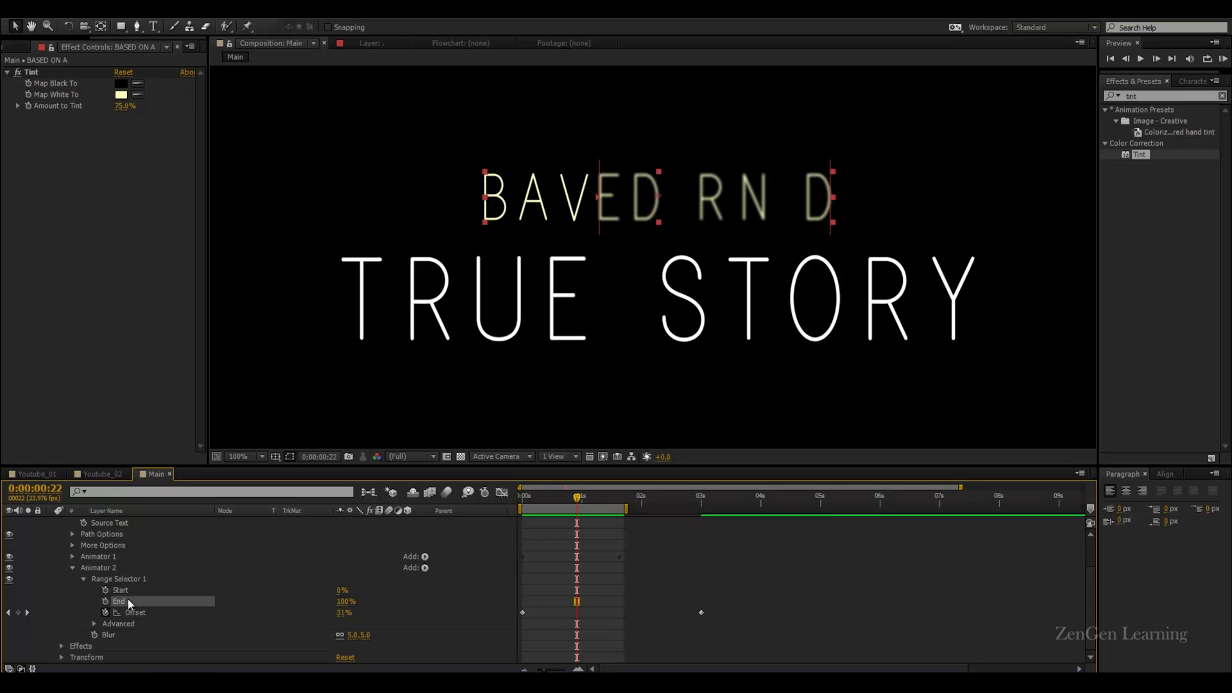
{"action": "left_click_drag", "start_coordinate": [349, 608], "coordinate": [292, 602]}
{"action": "left_click", "coordinate": [507, 587]}
{"action": "key", "text": "space"}
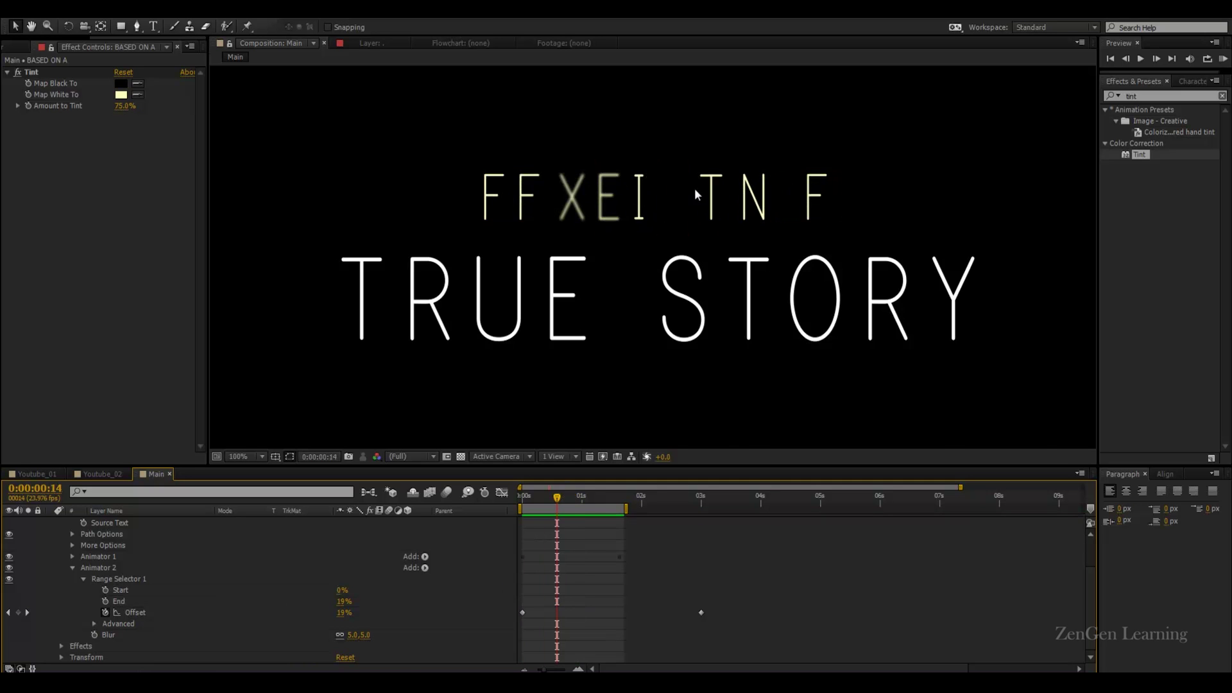
{"action": "scroll", "coordinate": [632, 157], "scroll_direction": "up", "scroll_amount": 2}
{"action": "left_click_drag", "start_coordinate": [562, 498], "coordinate": [546, 500]}
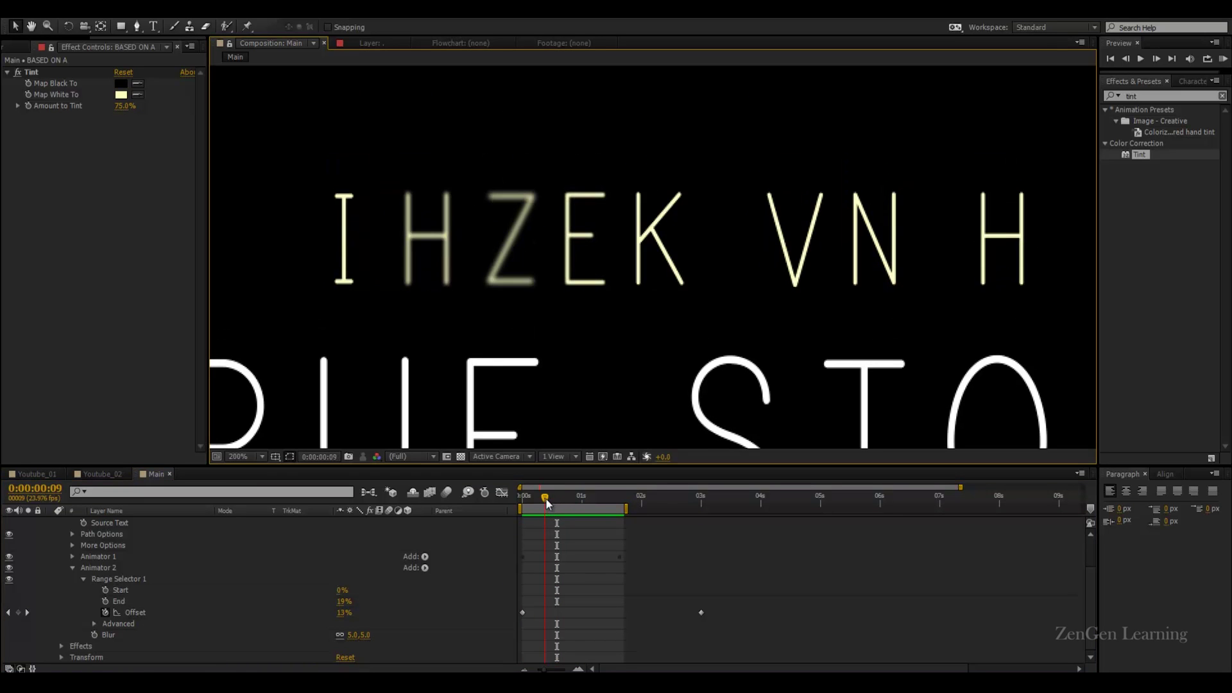
{"action": "left_click", "coordinate": [94, 624]}
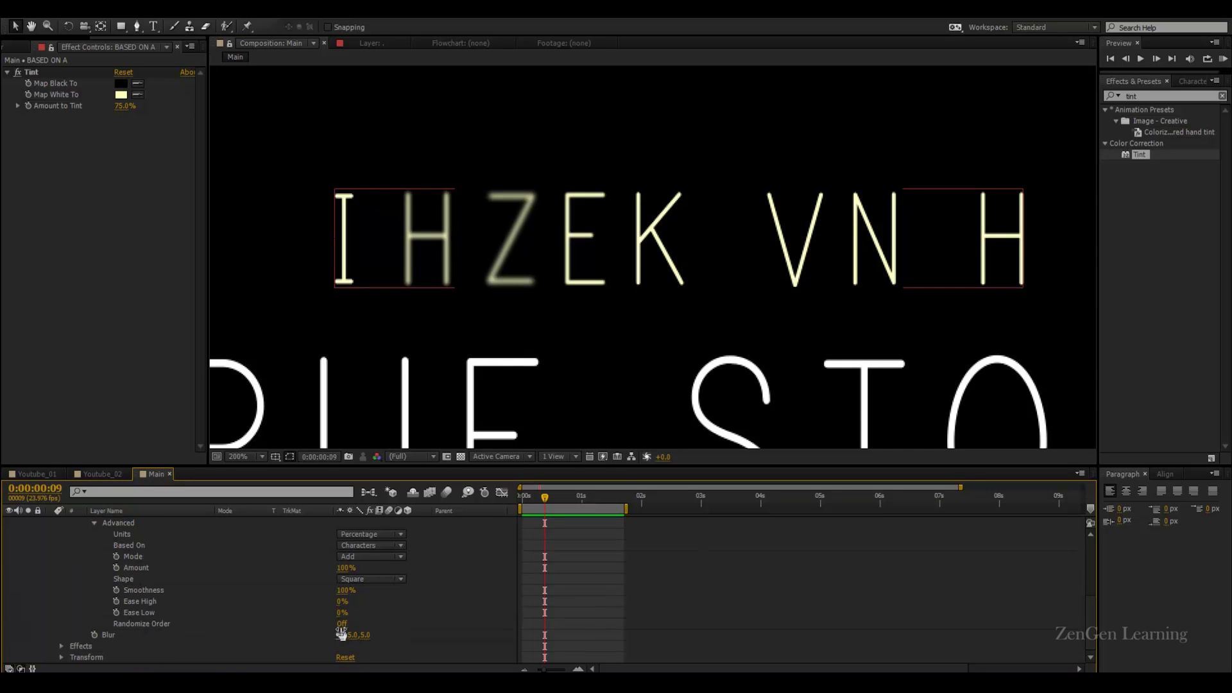
Turn Randomize Order on for the blur range and preview it
{"action": "left_click", "coordinate": [341, 624]}
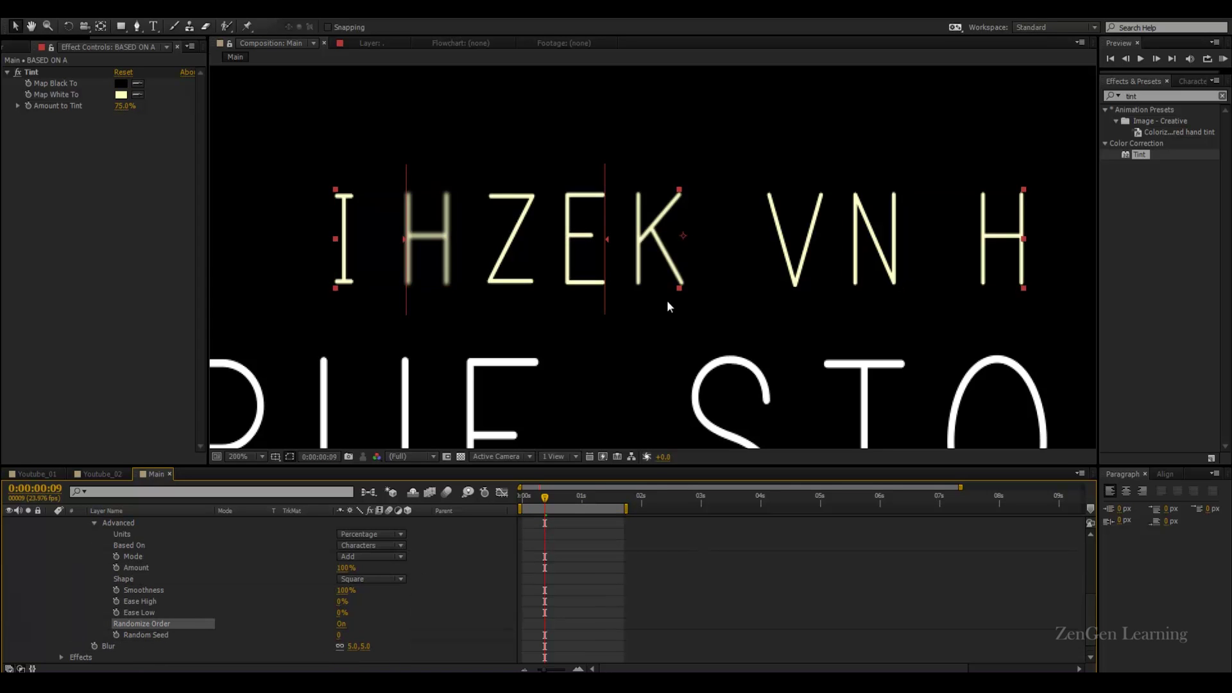
{"action": "key", "text": "comma"}
{"action": "key", "text": "space"}
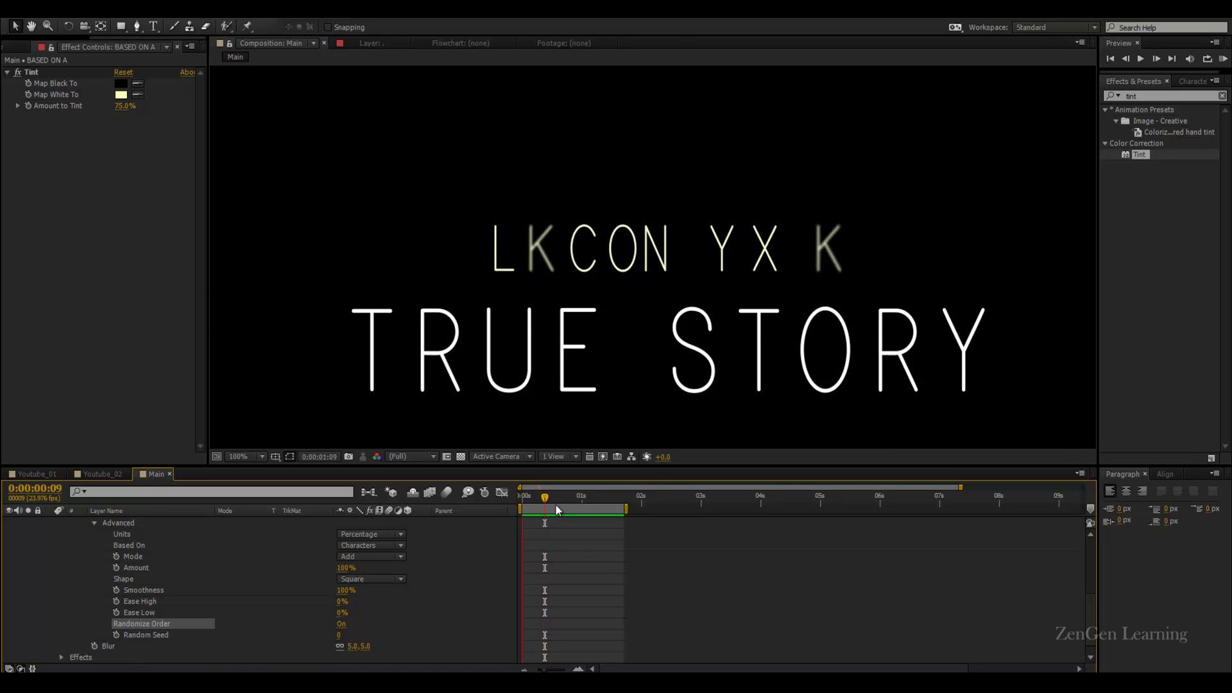
{"action": "left_click_drag", "start_coordinate": [555, 503], "coordinate": [582, 502]}
{"action": "scroll", "coordinate": [379, 548], "scroll_direction": "up", "scroll_amount": 2}
{"action": "scroll", "coordinate": [190, 624], "scroll_direction": "down", "scroll_amount": 1}
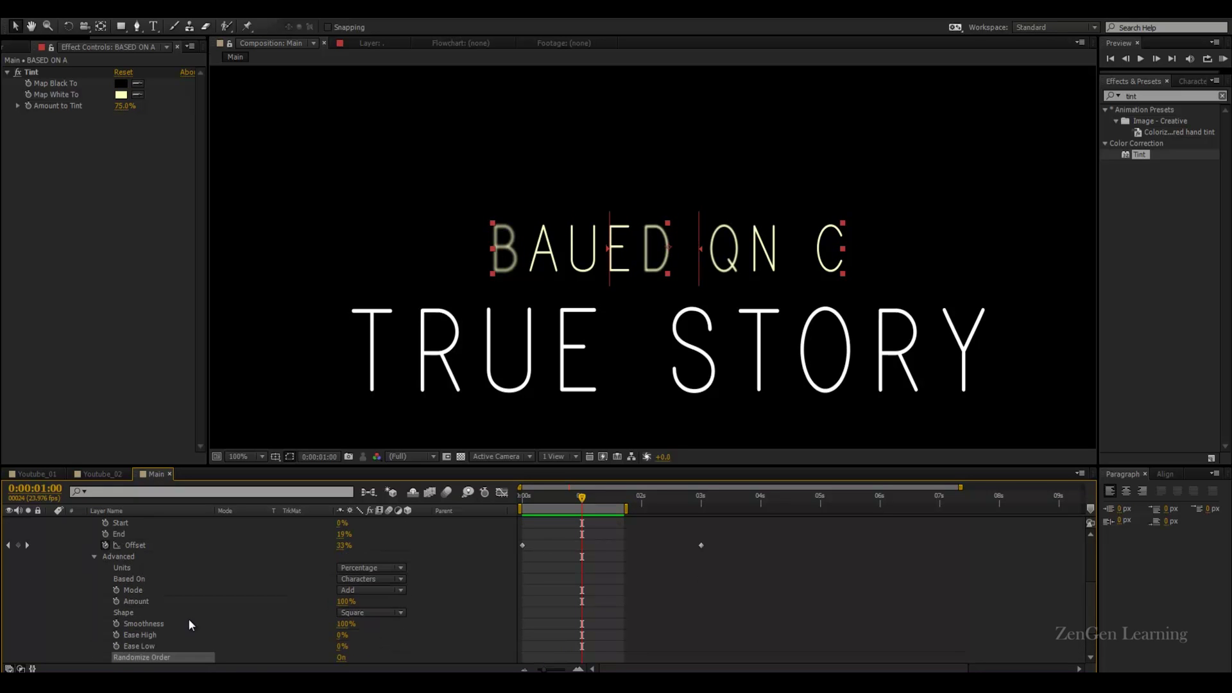
{"action": "scroll", "coordinate": [197, 622], "scroll_direction": "up", "scroll_amount": 1}
Set the blur range End to 15%, preview, and collapse the BASED ON A layer
{"action": "left_click", "coordinate": [342, 567]}
{"action": "type", "text": "15"}
{"action": "key", "text": "Return"}
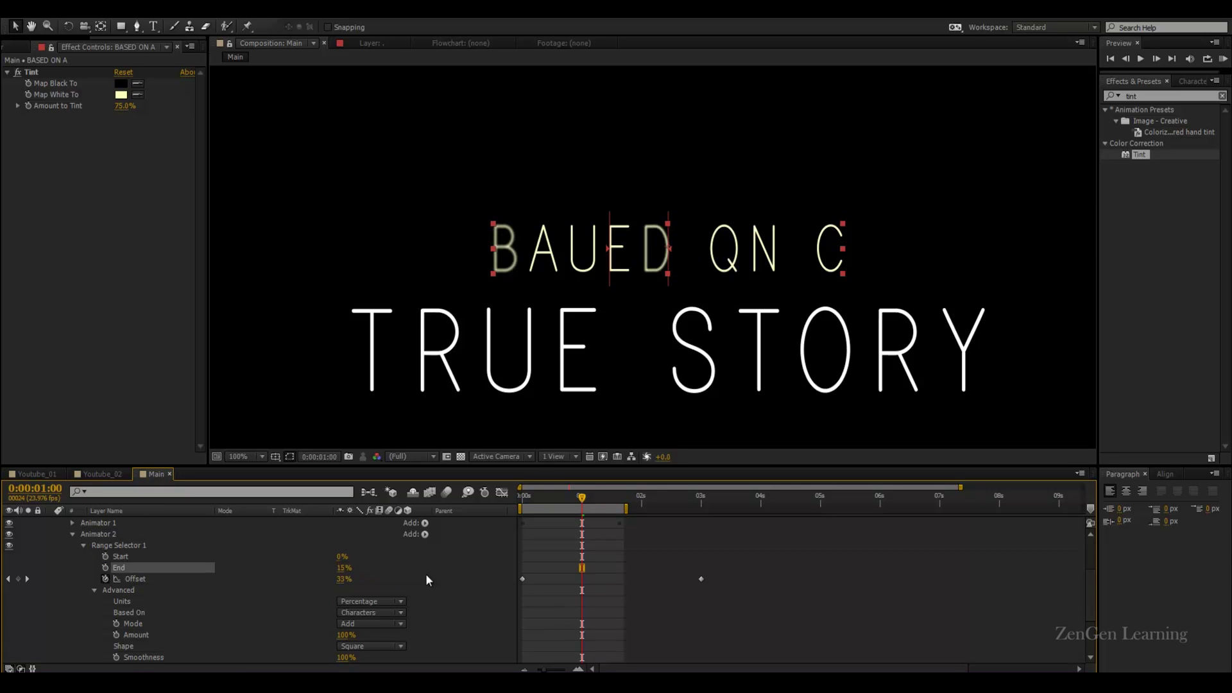
{"action": "key", "text": "space"}
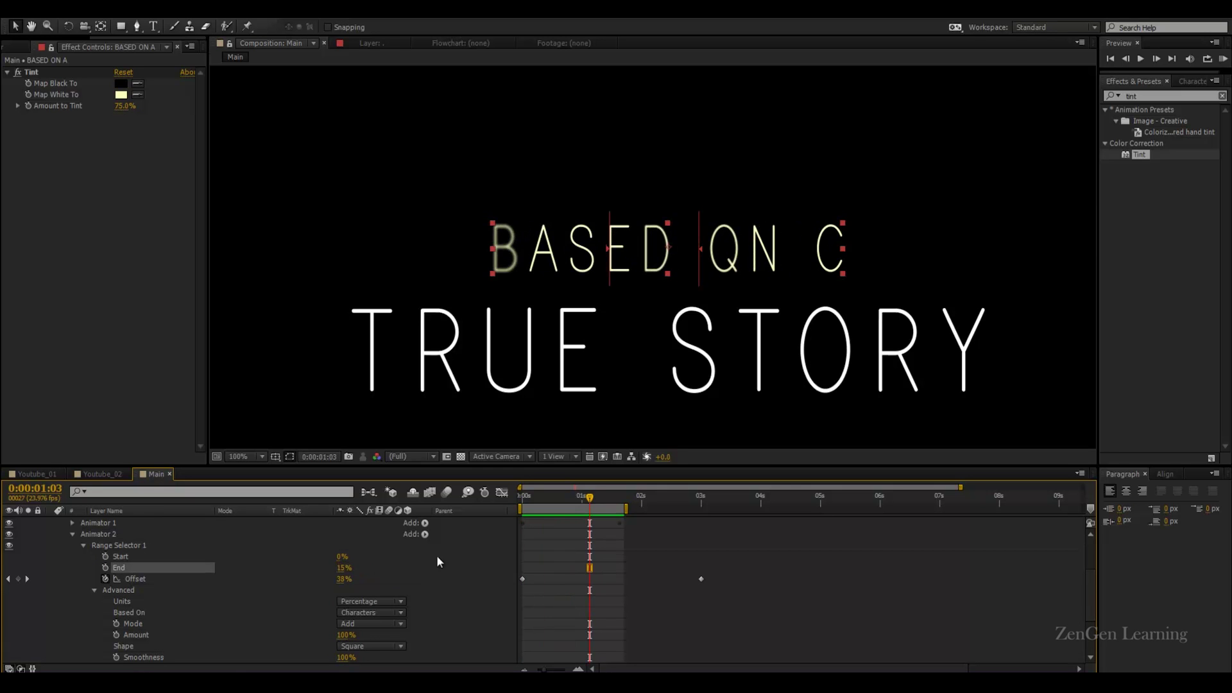
{"action": "scroll", "coordinate": [441, 550], "scroll_direction": "up", "scroll_amount": 2}
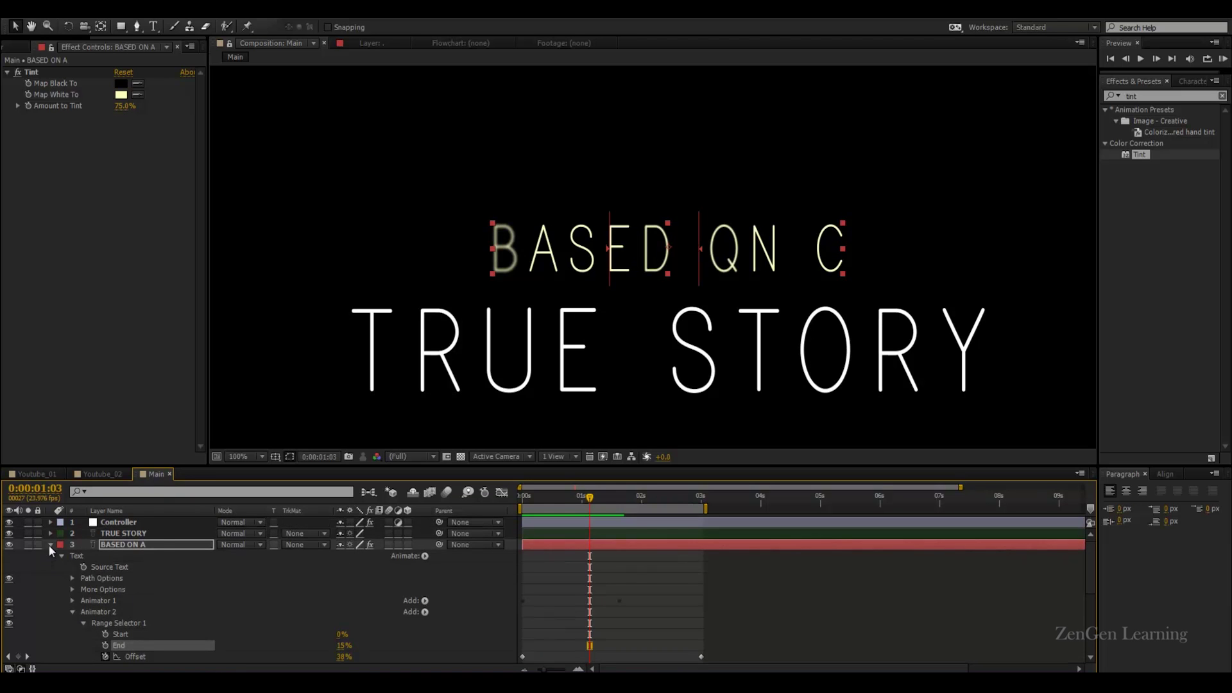
{"action": "left_click", "coordinate": [49, 545]}
{"action": "left_click", "coordinate": [149, 543]}
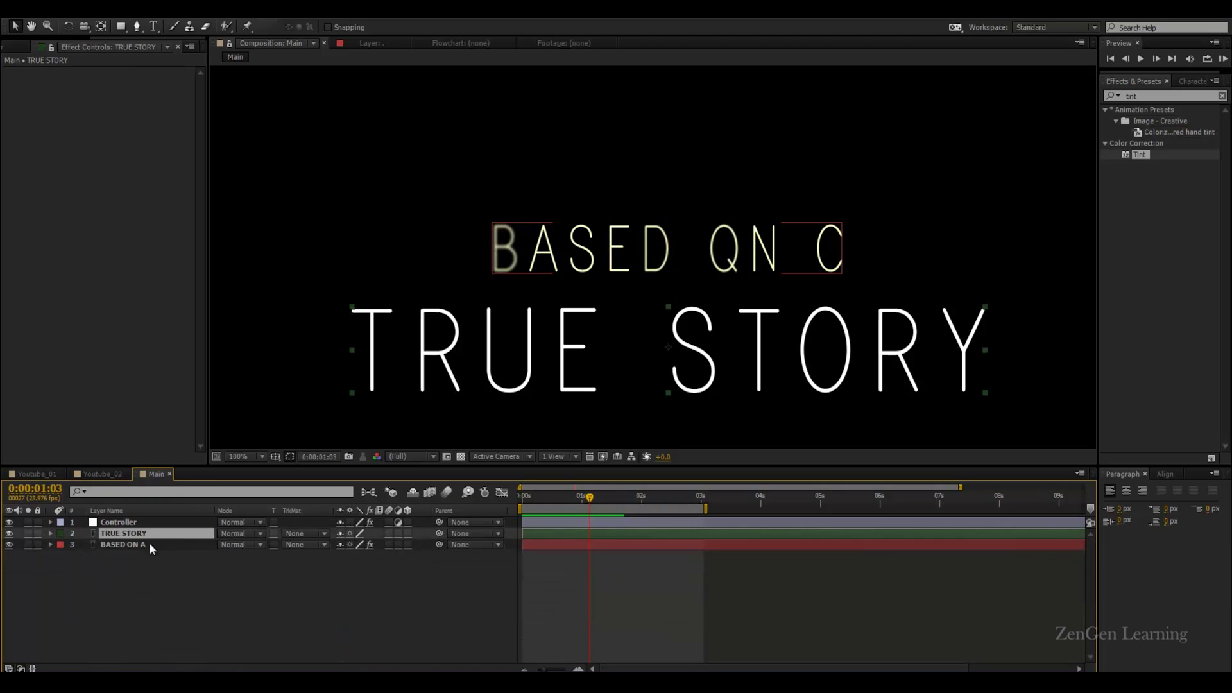
Search for 'glow' and apply the Glow effect to BASED ON A
{"action": "left_click", "coordinate": [1155, 95]}
{"action": "type", "text": "glow"}
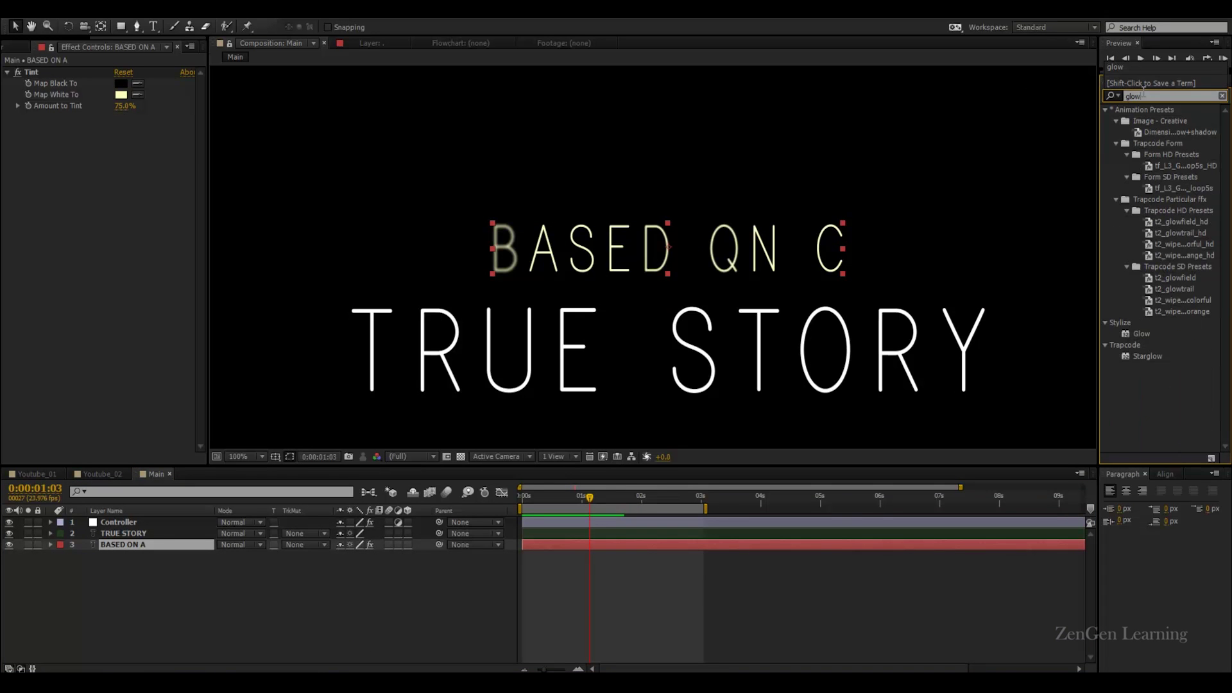
{"action": "left_click_drag", "start_coordinate": [1141, 333], "coordinate": [149, 544]}
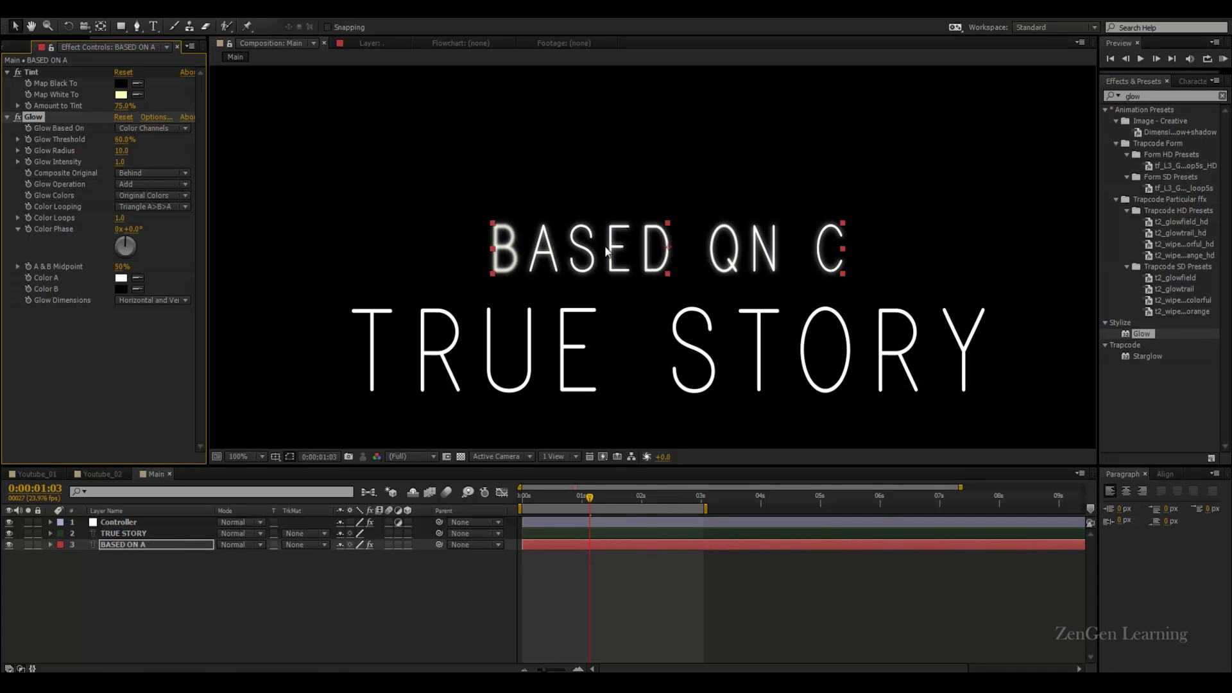
{"action": "key", "text": "period"}
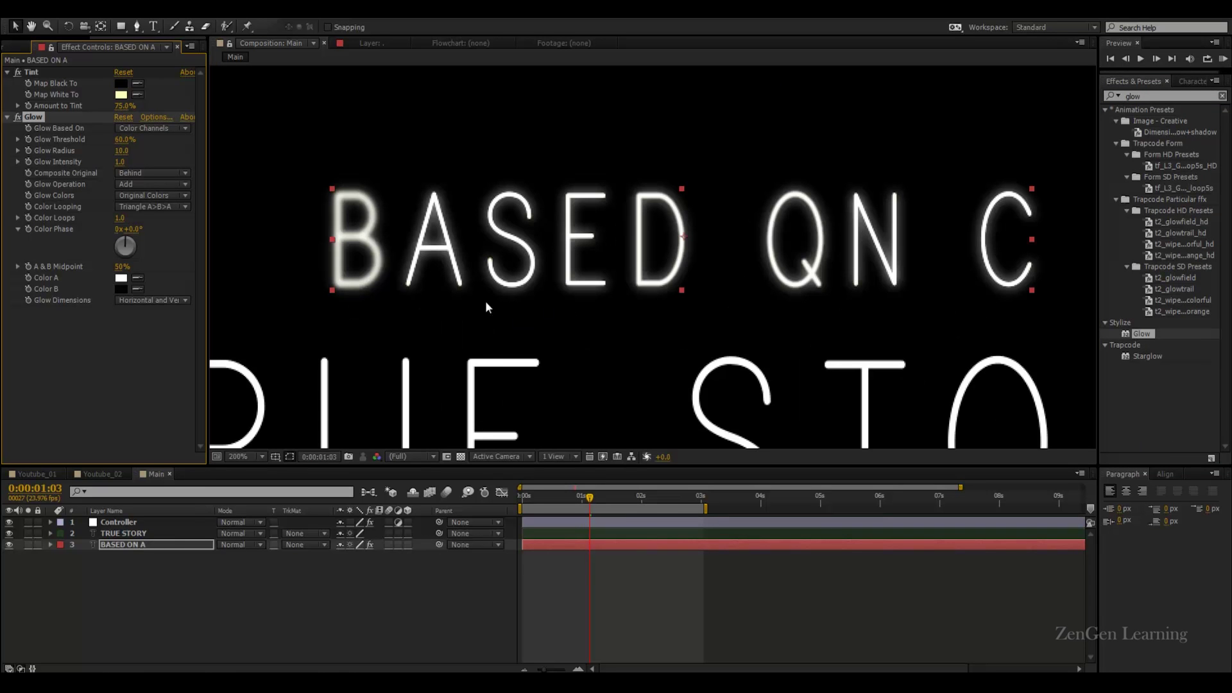
Move Tint below Glow in Effect Controls and preview the glowing title
{"action": "left_click", "coordinate": [36, 71]}
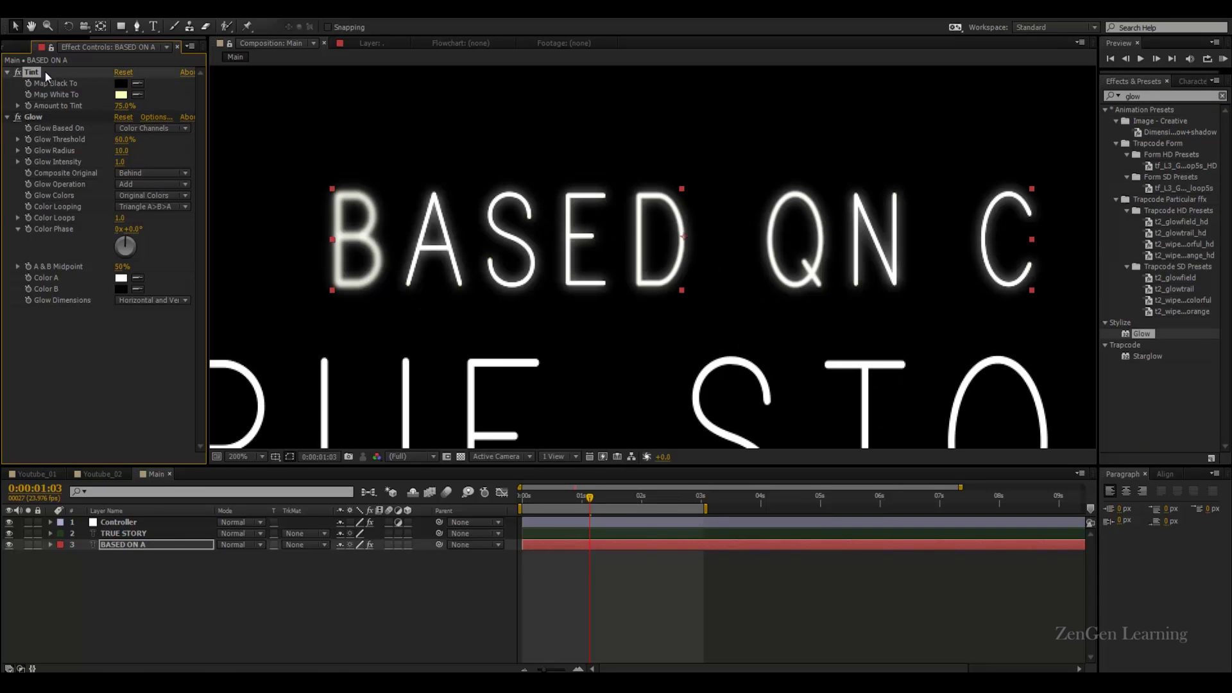
{"action": "left_click_drag", "start_coordinate": [75, 325], "coordinate": [75, 325]}
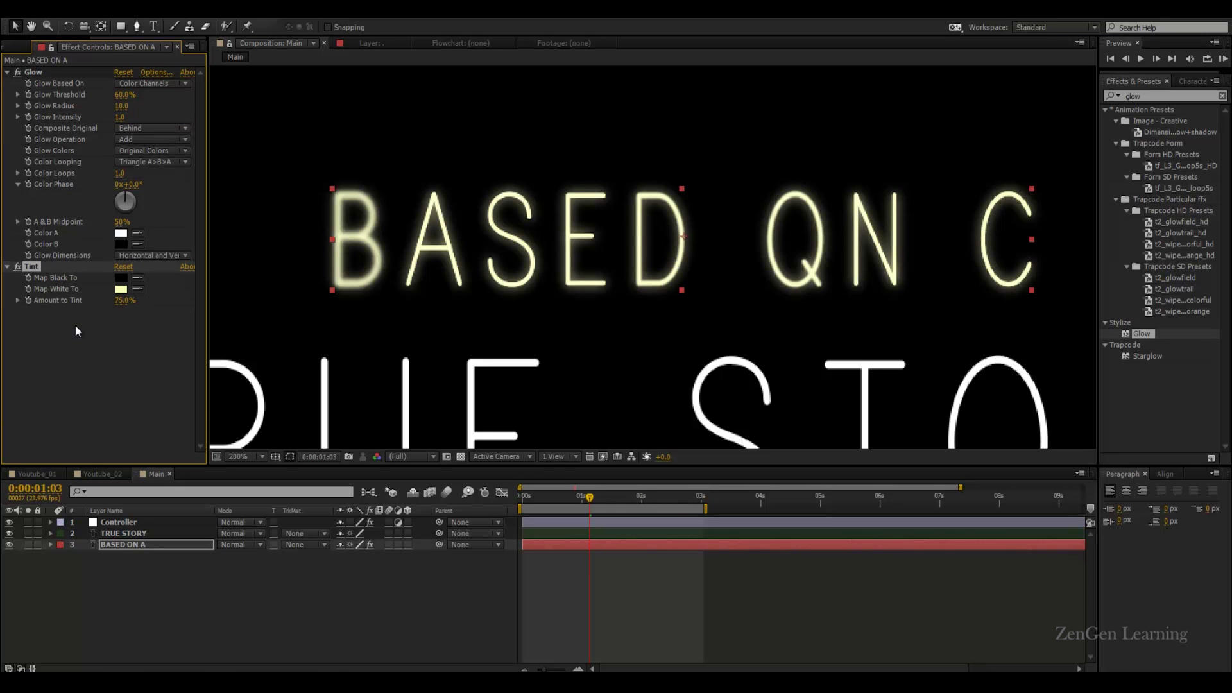
{"action": "key", "text": "space"}
{"action": "scroll", "coordinate": [565, 291], "scroll_direction": "down", "scroll_amount": 4}
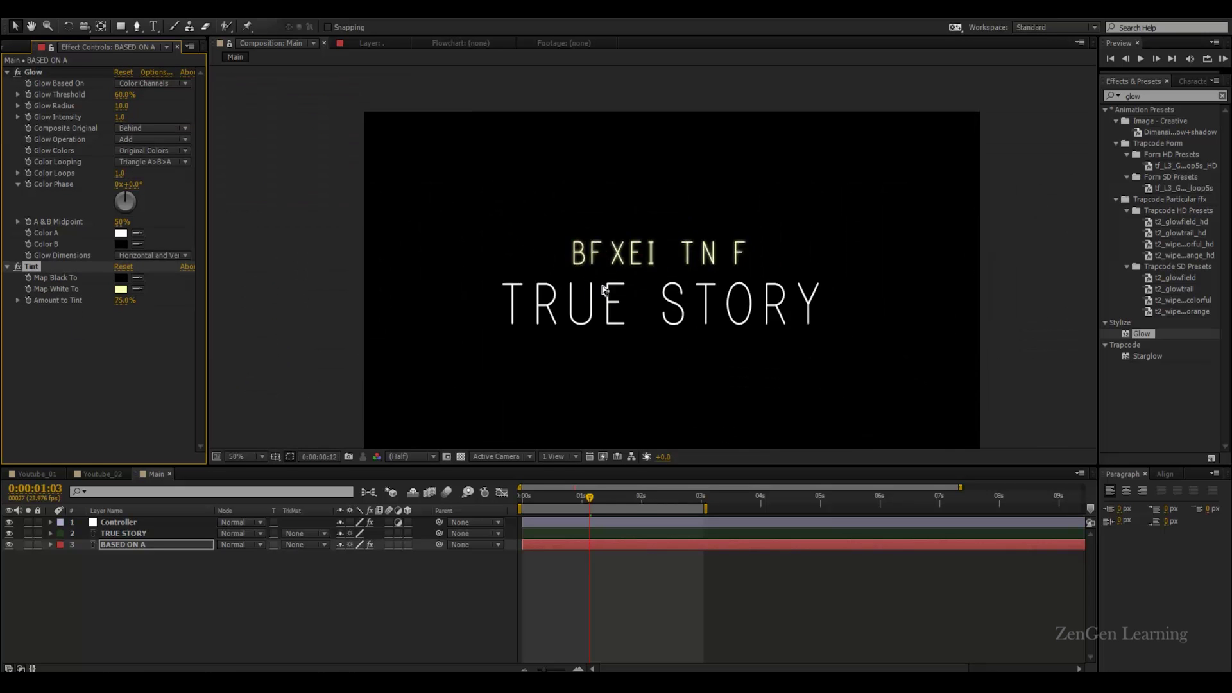
{"action": "key", "text": "space"}
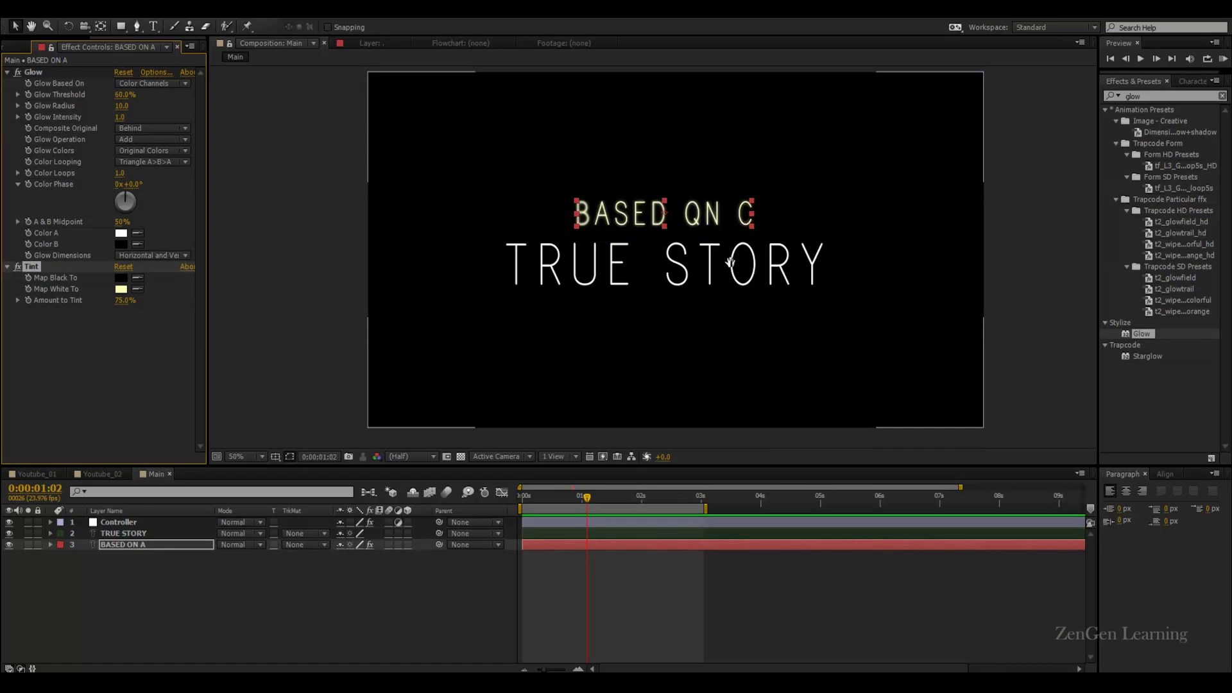
{"action": "key", "text": "space"}
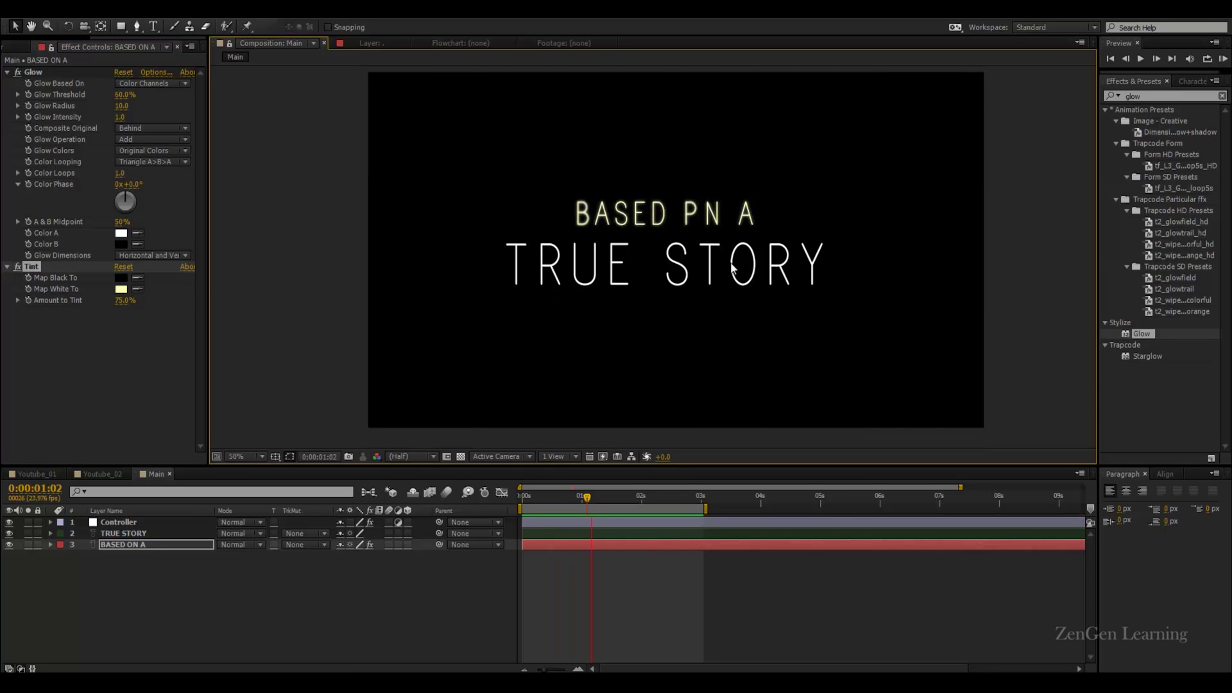
{"action": "key", "text": "space"}
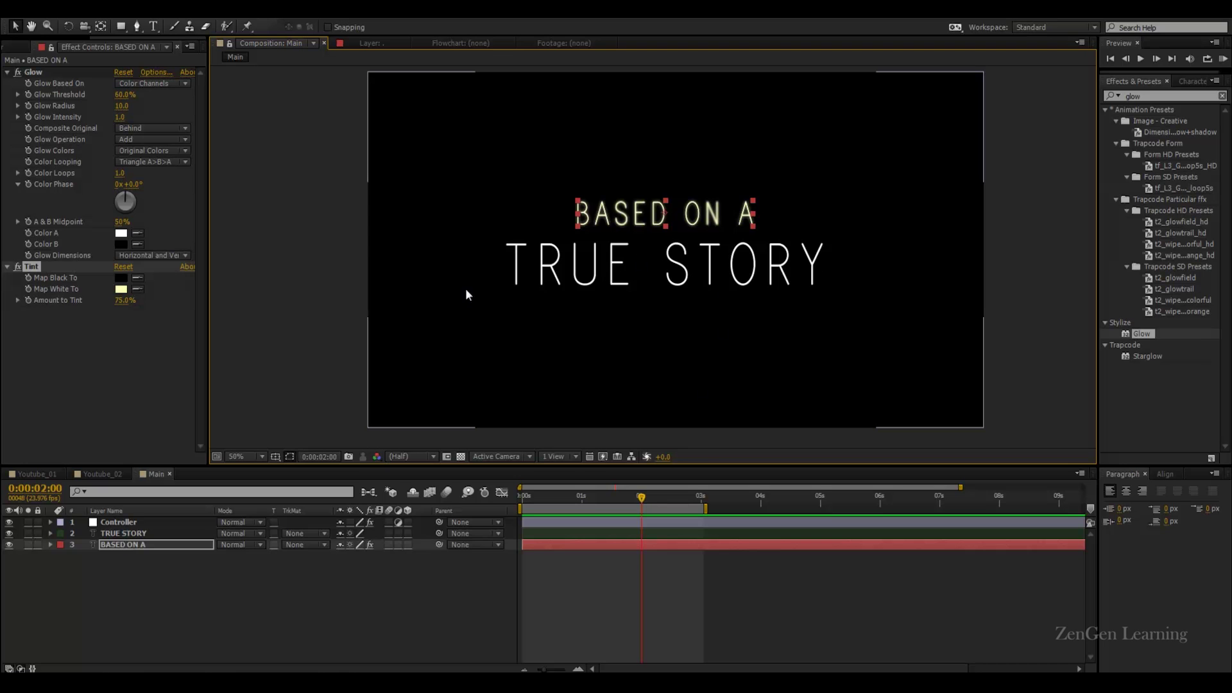
{"action": "left_click", "coordinate": [513, 283]}
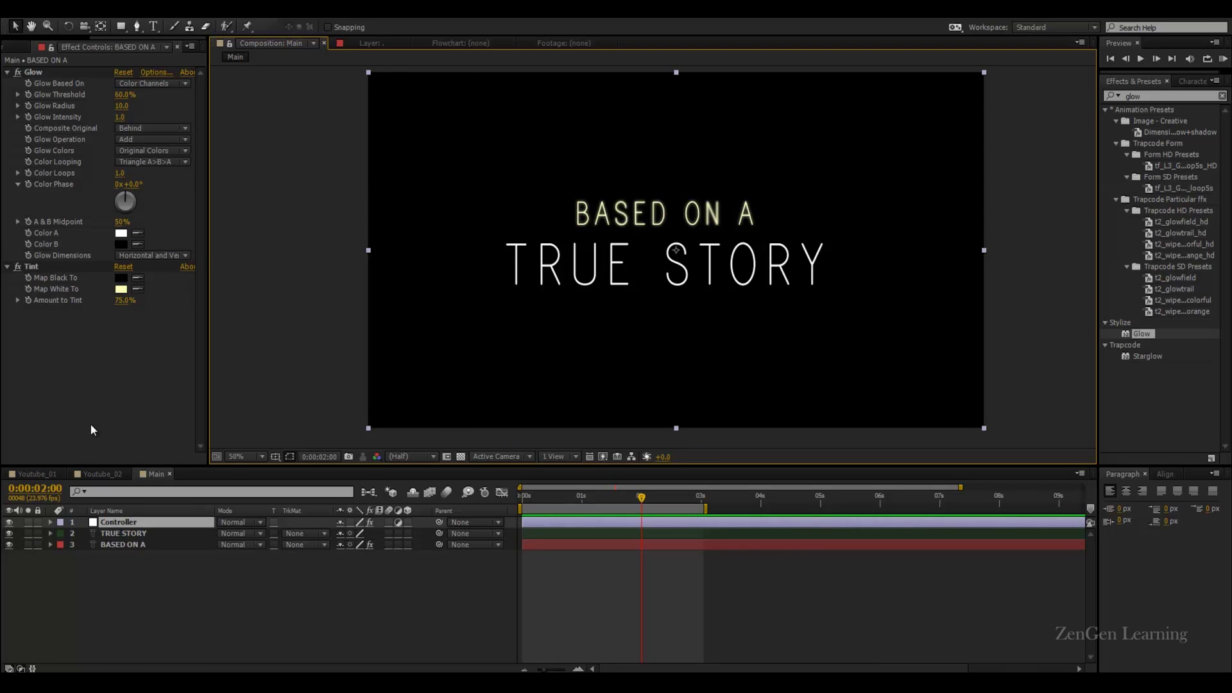
Duplicate BASED ON A, move the copy down, and type TRUE STORY into it
{"action": "left_click", "coordinate": [137, 546]}
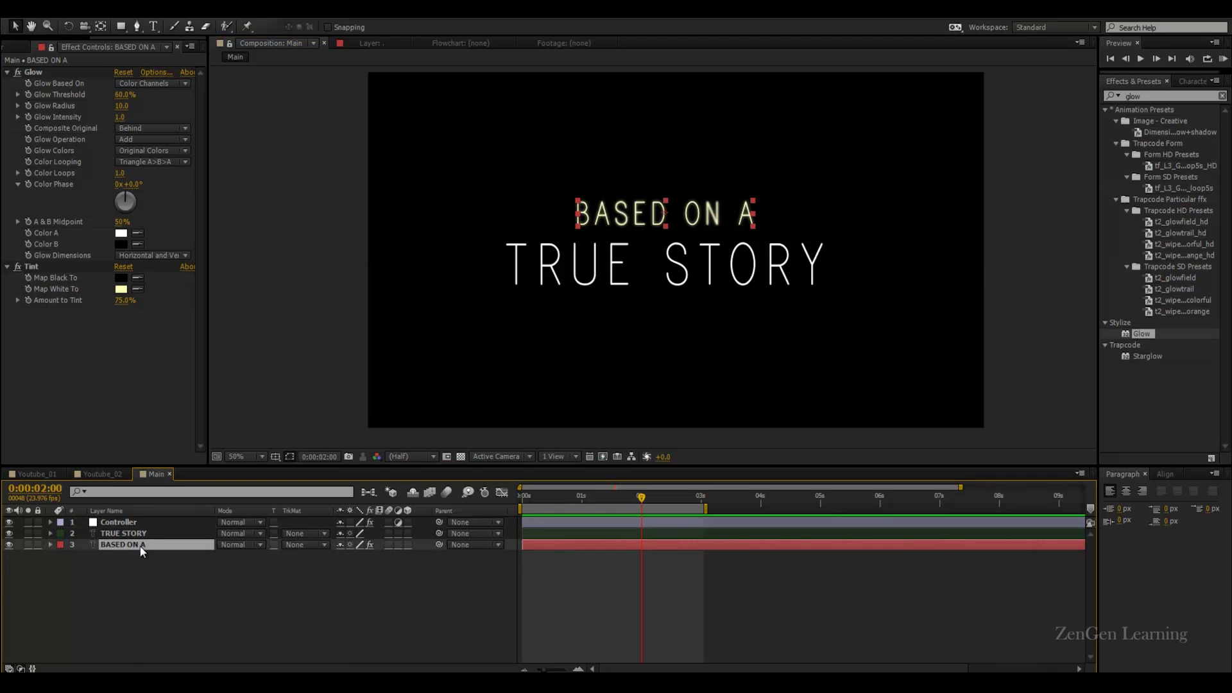
{"action": "key", "text": "ctrl+d"}
{"action": "left_click_drag", "start_coordinate": [709, 215], "coordinate": [708, 264]}
{"action": "double_click", "coordinate": [582, 266]}
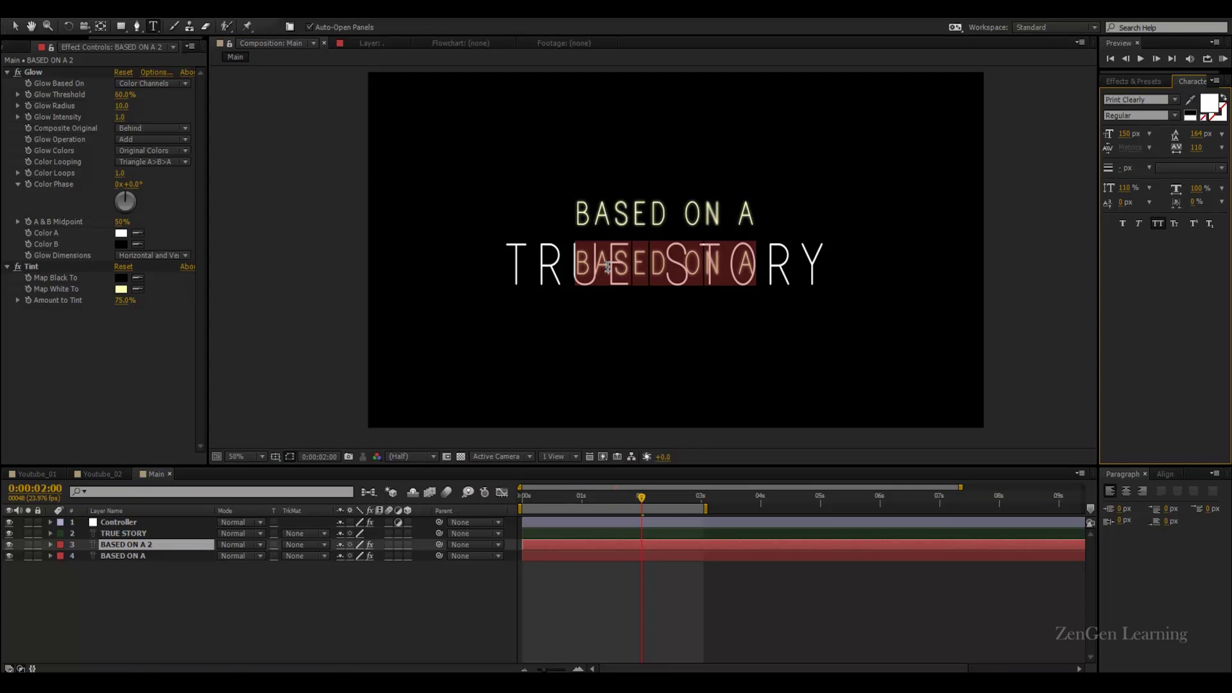
{"action": "type", "text": "TRUE S"}
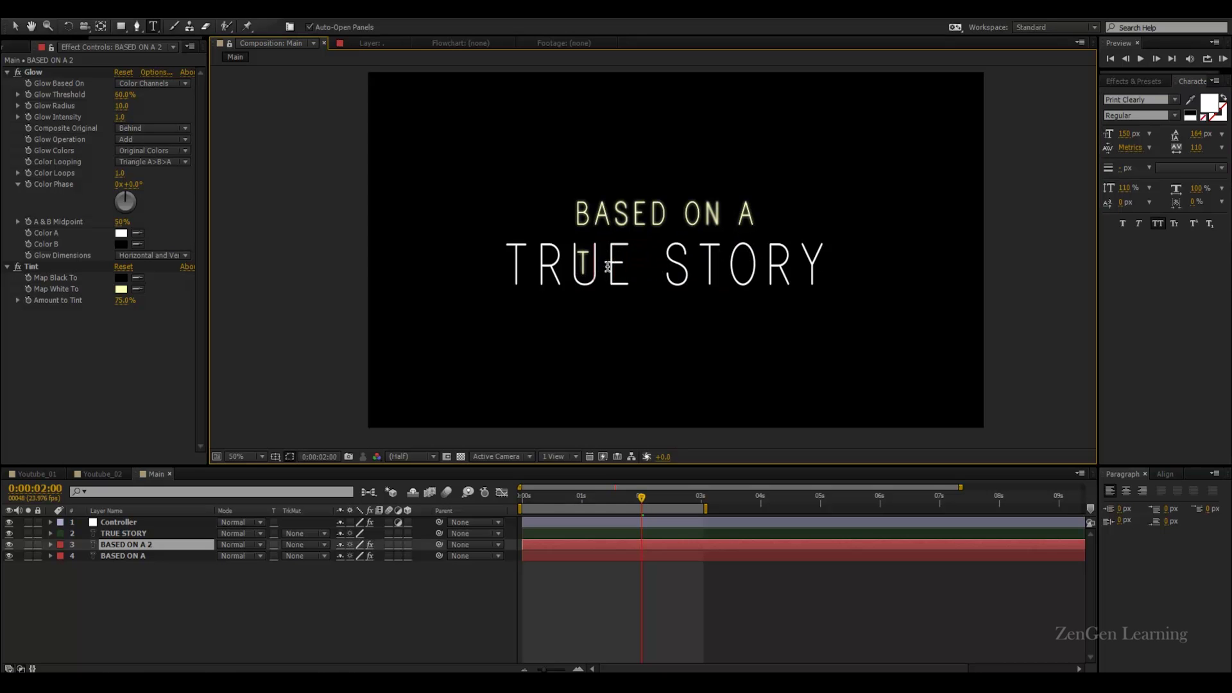
{"action": "type", "text": "TORY"}
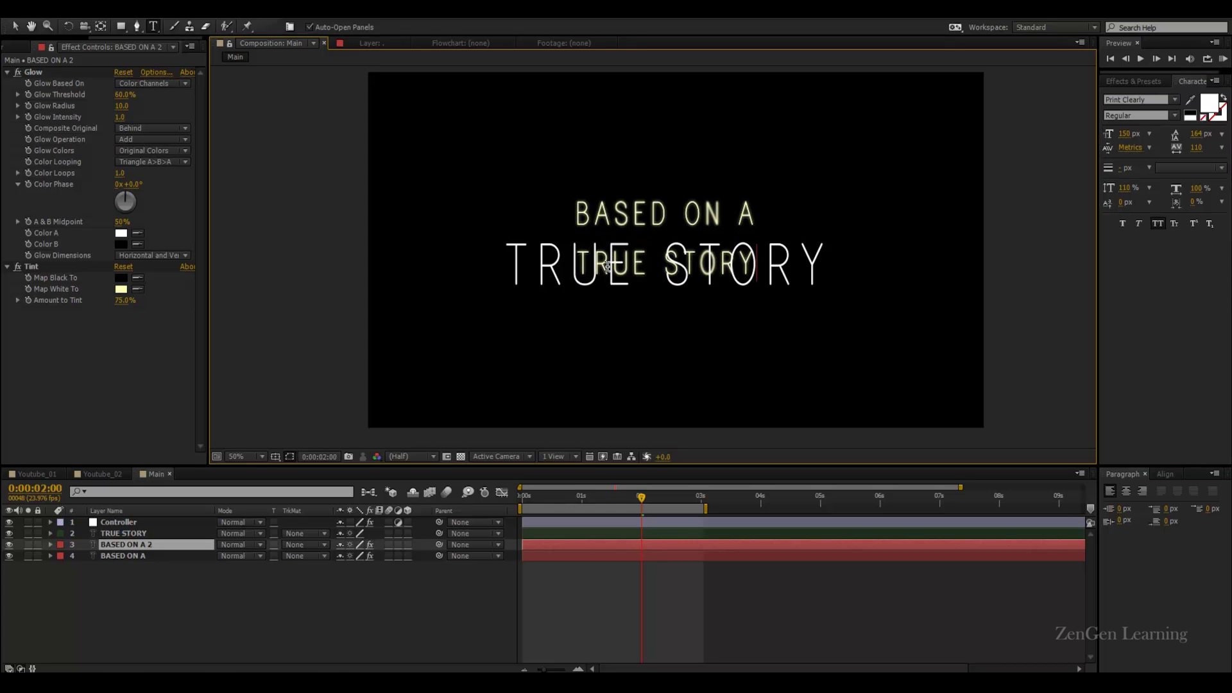
{"action": "key", "text": "KP_Enter"}
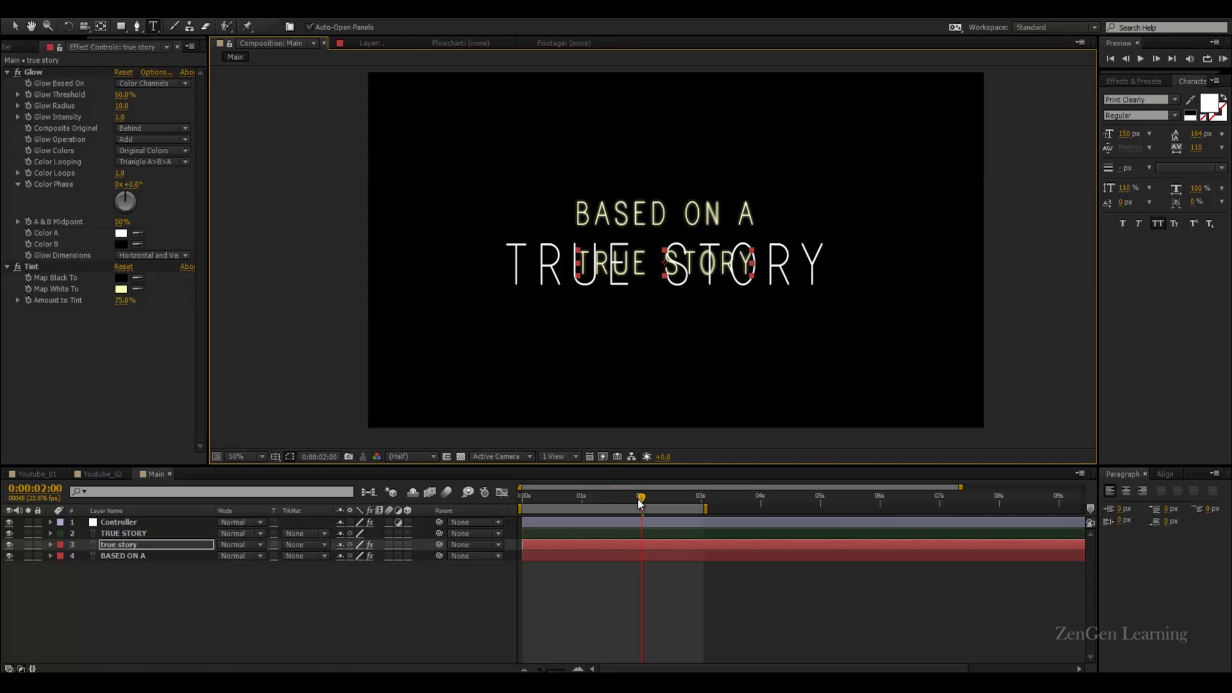
Check the scramble at 0:00:00:19, then retype the copy's text as 'true story'
{"action": "left_click_drag", "start_coordinate": [638, 499], "coordinate": [570, 494]}
{"action": "key", "text": "period"}
{"action": "key", "text": "period"}
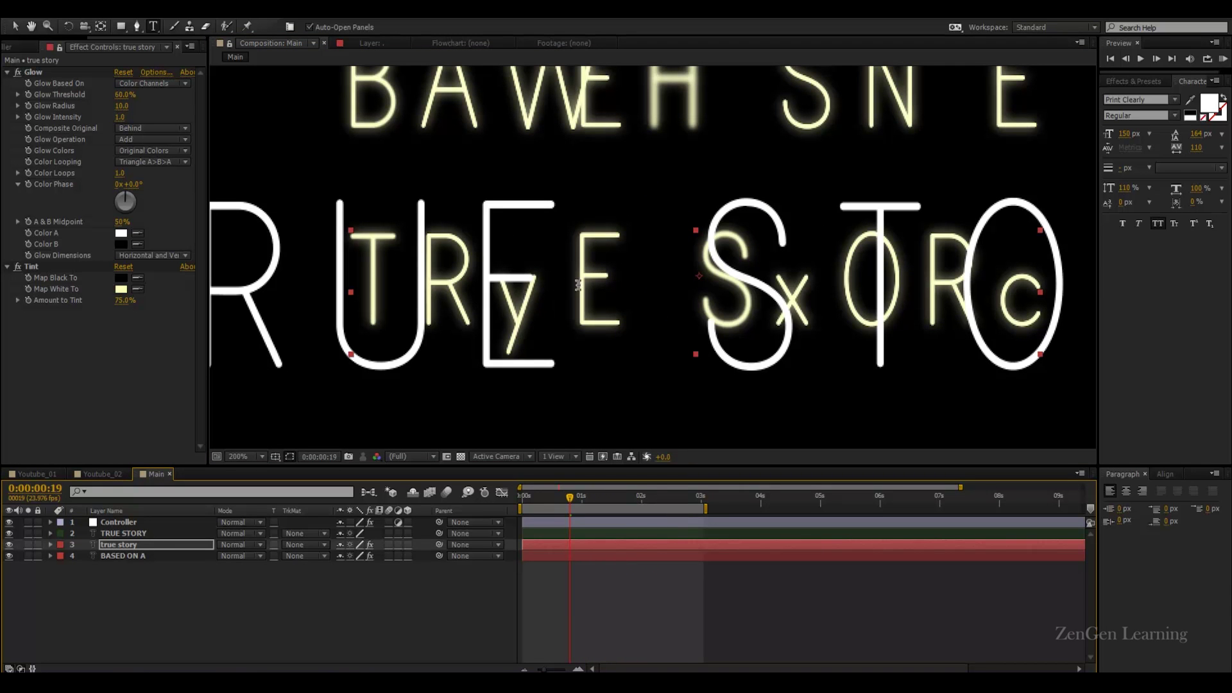
{"action": "key", "text": "comma"}
{"action": "triple_click", "coordinate": [592, 270]}
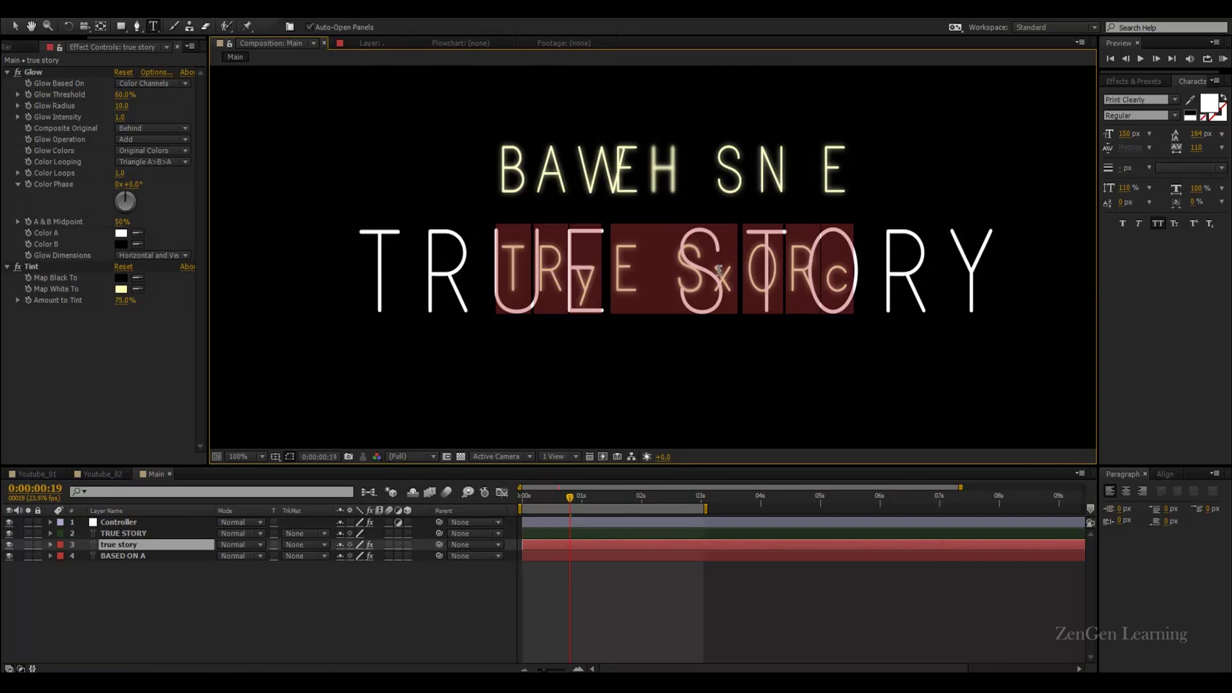
{"action": "type", "text": "true "}
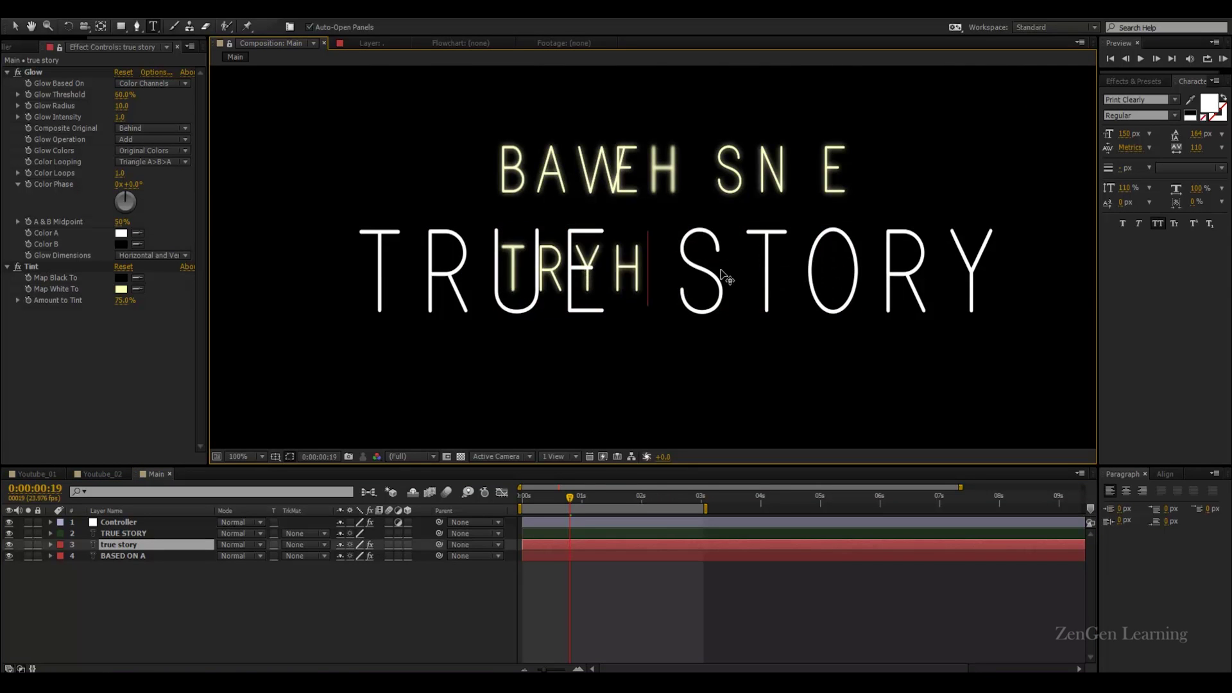
{"action": "type", "text": "story"}
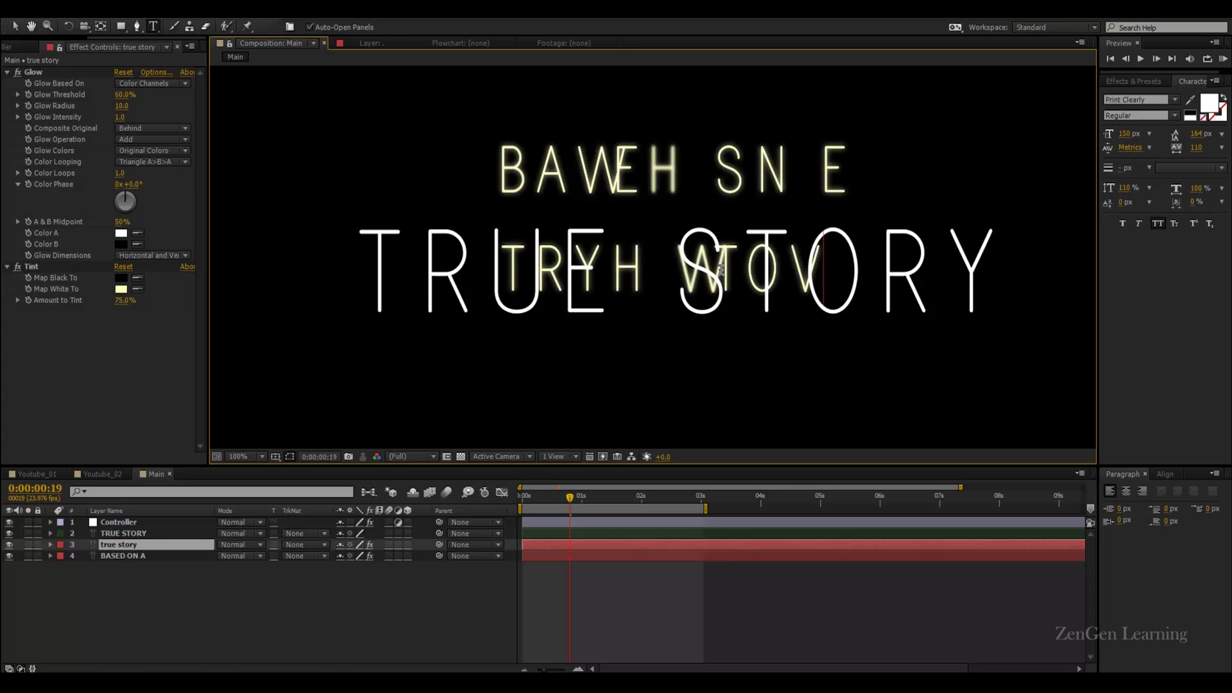
{"action": "key", "text": "Escape"}
Advance the time and drag TRUE STORY 2 left beside the original white text
{"action": "key", "text": "v"}
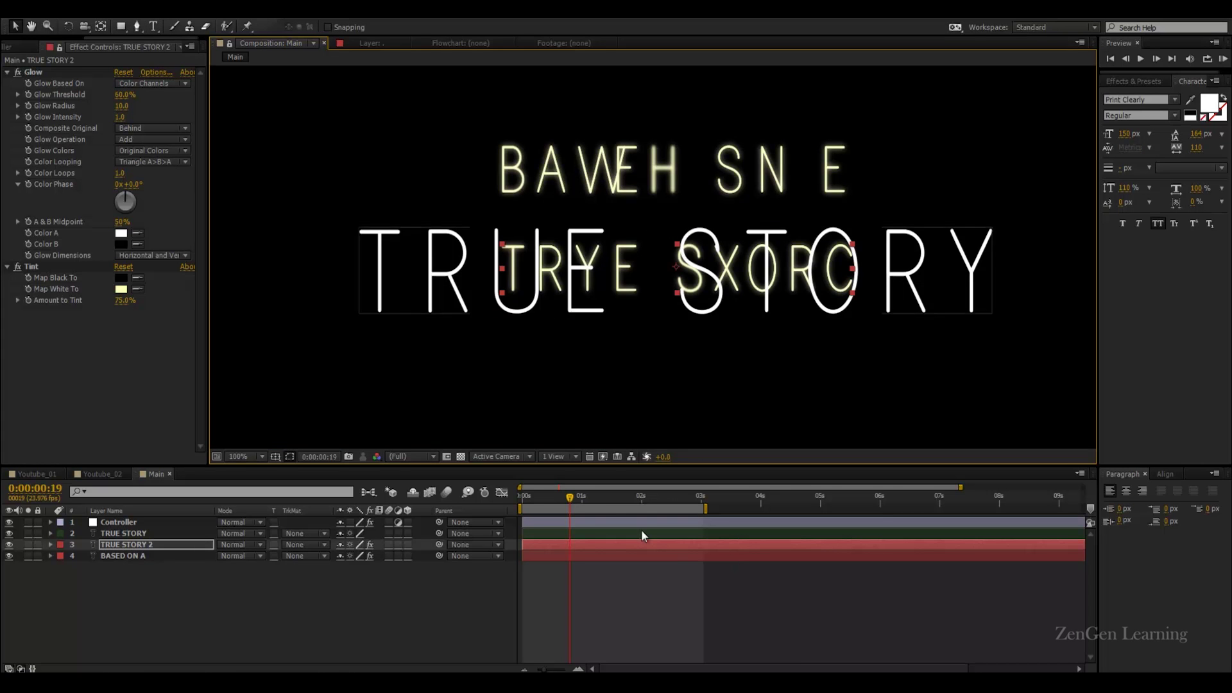
{"action": "left_click_drag", "start_coordinate": [606, 500], "coordinate": [675, 498]}
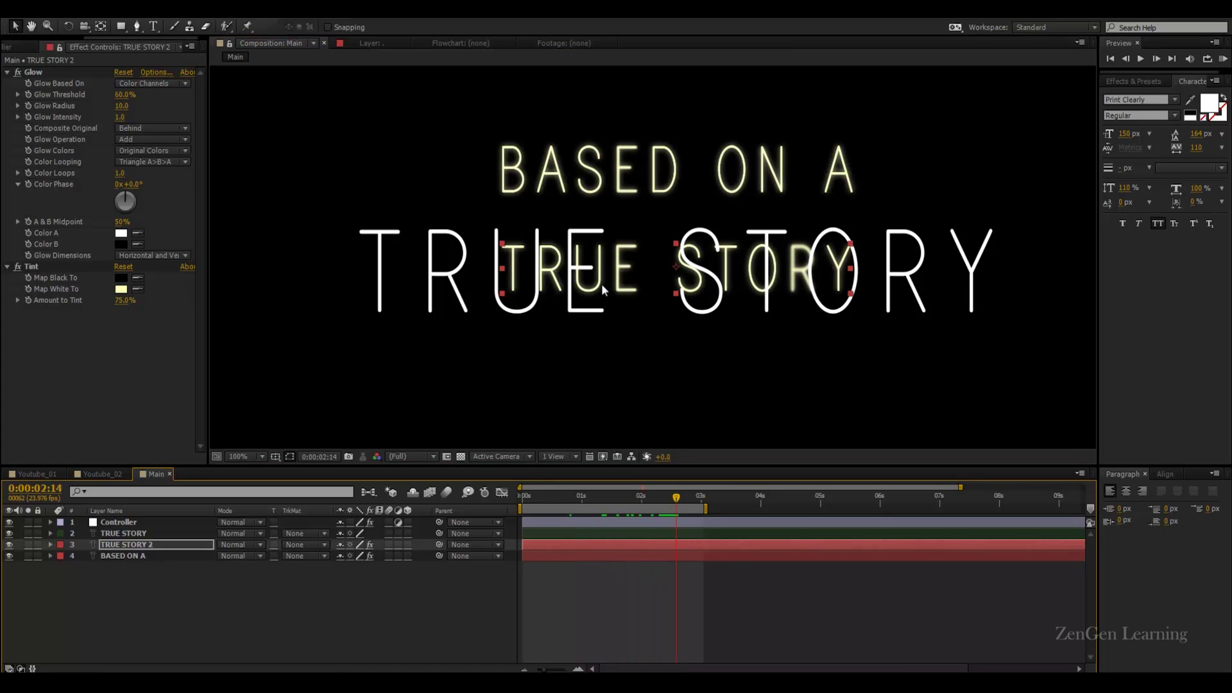
{"action": "left_click_drag", "start_coordinate": [601, 279], "coordinate": [461, 267]}
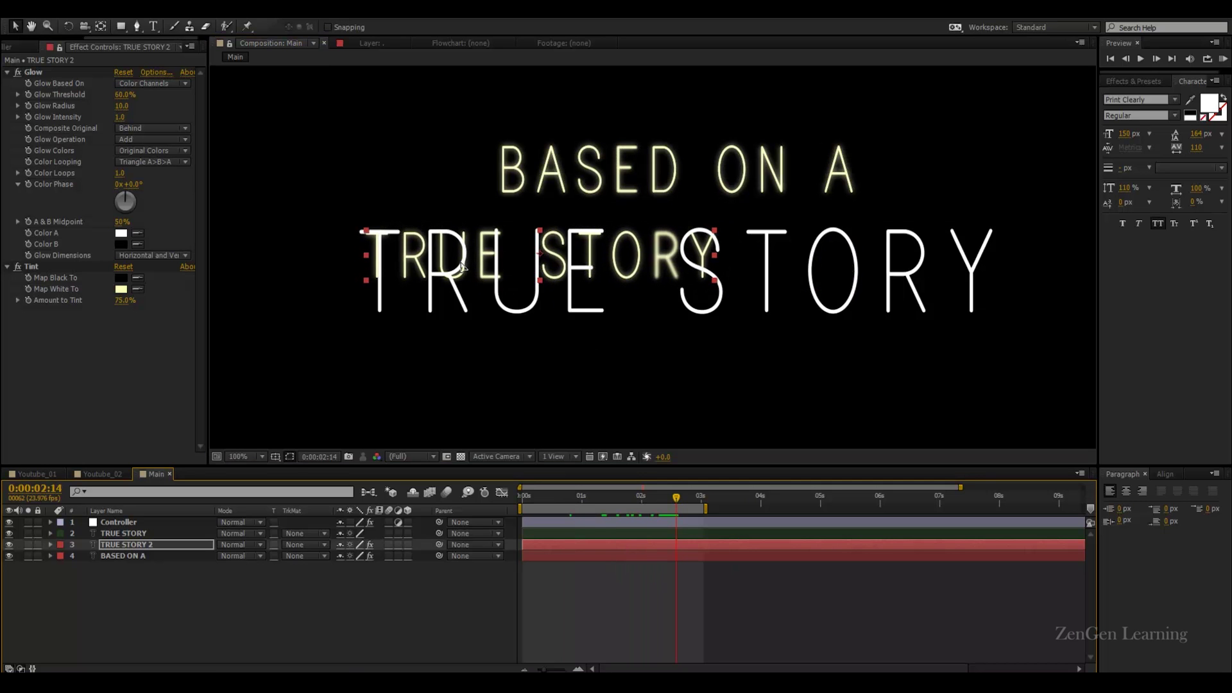
{"action": "scroll", "coordinate": [494, 269], "scroll_direction": "up", "scroll_amount": 1}
{"action": "left_click_drag", "start_coordinate": [494, 270], "coordinate": [723, 284]}
Scale TRUE STORY 2 up by its corner to match the white text's size
{"action": "key", "text": "y"}
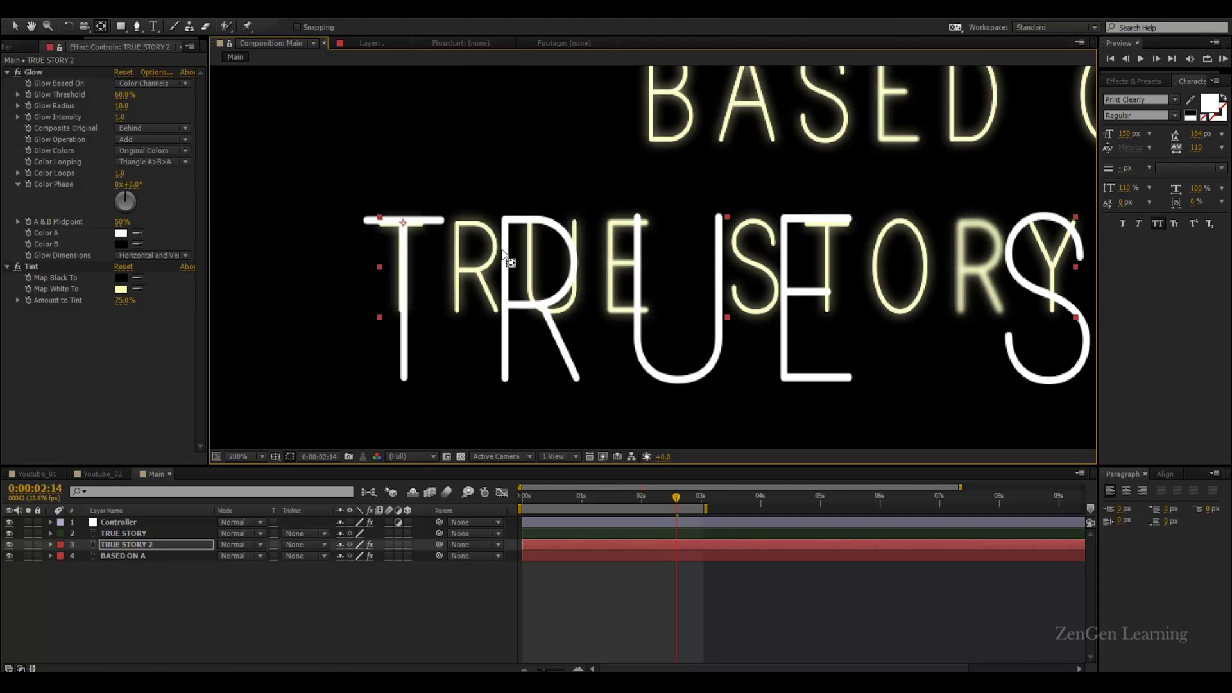
{"action": "scroll", "coordinate": [641, 270], "scroll_direction": "down", "scroll_amount": 1}
{"action": "scroll", "coordinate": [773, 301], "scroll_direction": "down", "scroll_amount": 2}
{"action": "key", "text": "v"}
{"action": "left_click_drag", "start_coordinate": [678, 256], "coordinate": [813, 283]}
Nudge the copy right and up until it overlays TRUE STORY exactly
{"action": "key", "text": "period"}
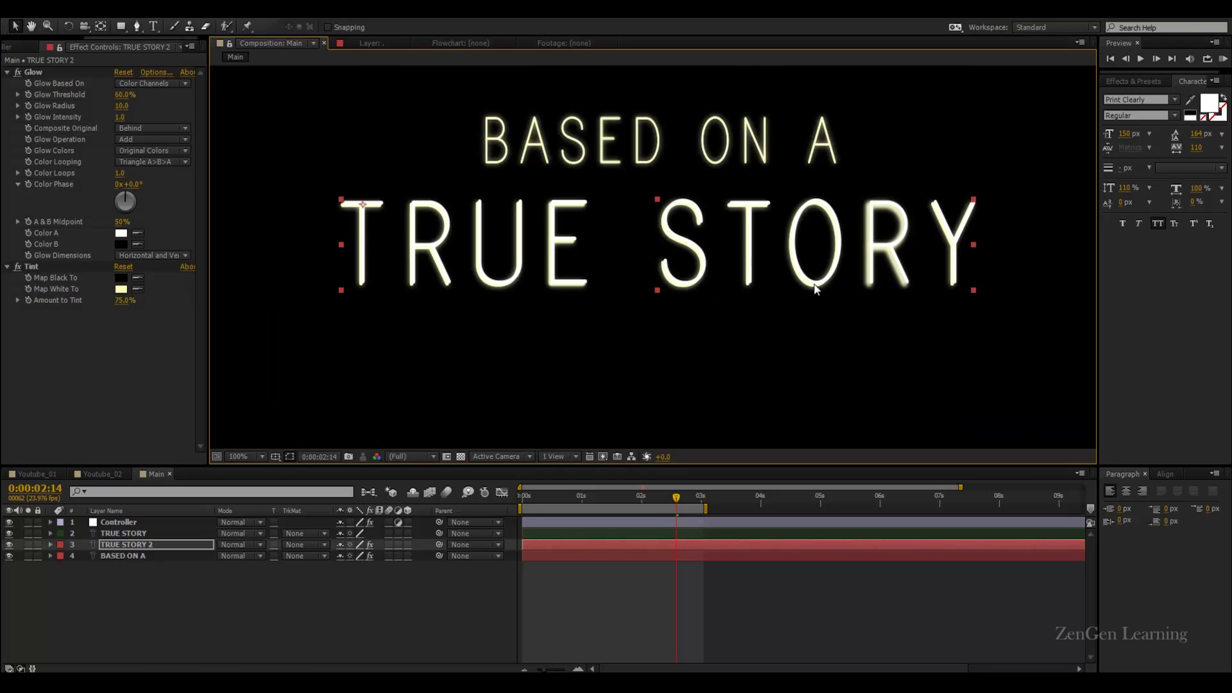
{"action": "key", "text": "Right"}
{"action": "key", "text": "Right"}
{"action": "key", "text": "Right"}
{"action": "key", "text": "Up"}
{"action": "key", "text": "Up"}
{"action": "key", "text": "Up"}
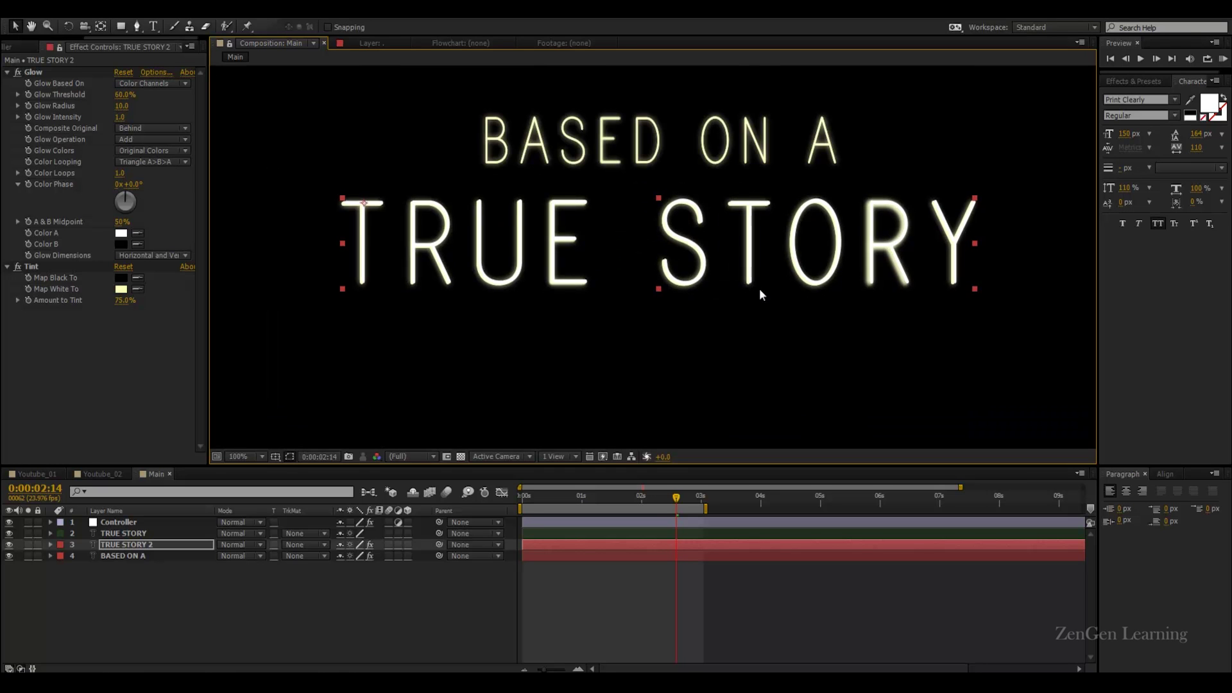
{"action": "key", "text": "Up"}
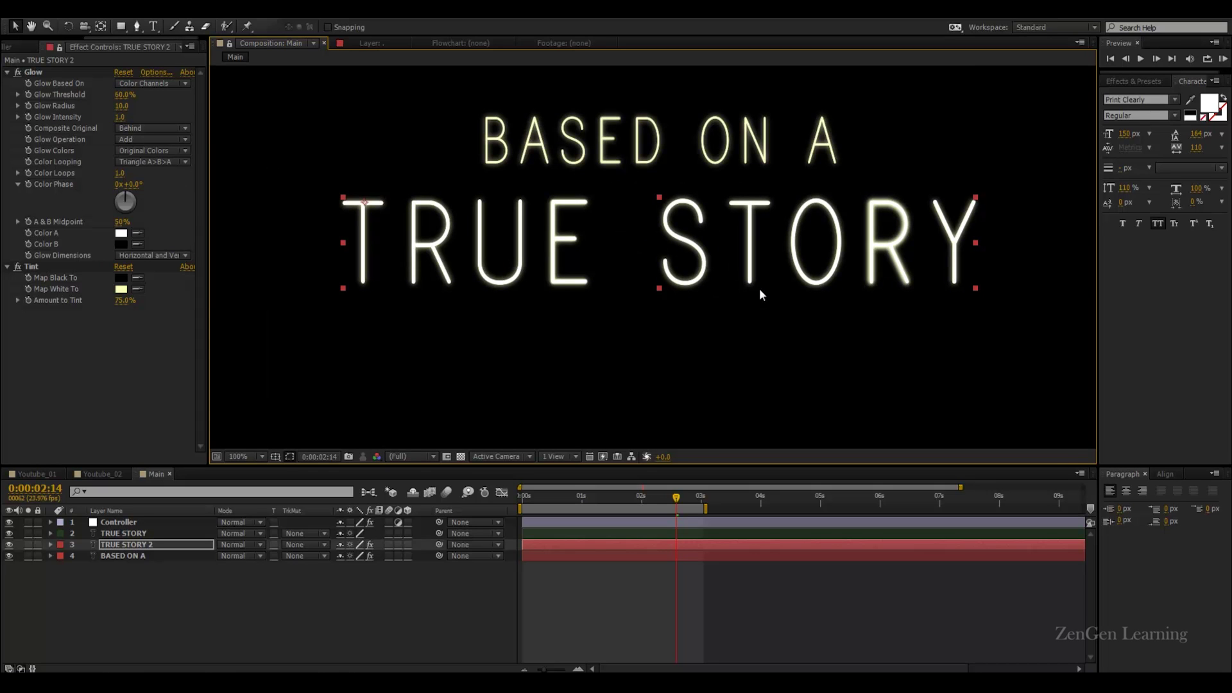
Delete the original white TRUE STORY layer and set Map White To pale green (DCFFB7)
{"action": "left_click", "coordinate": [117, 534]}
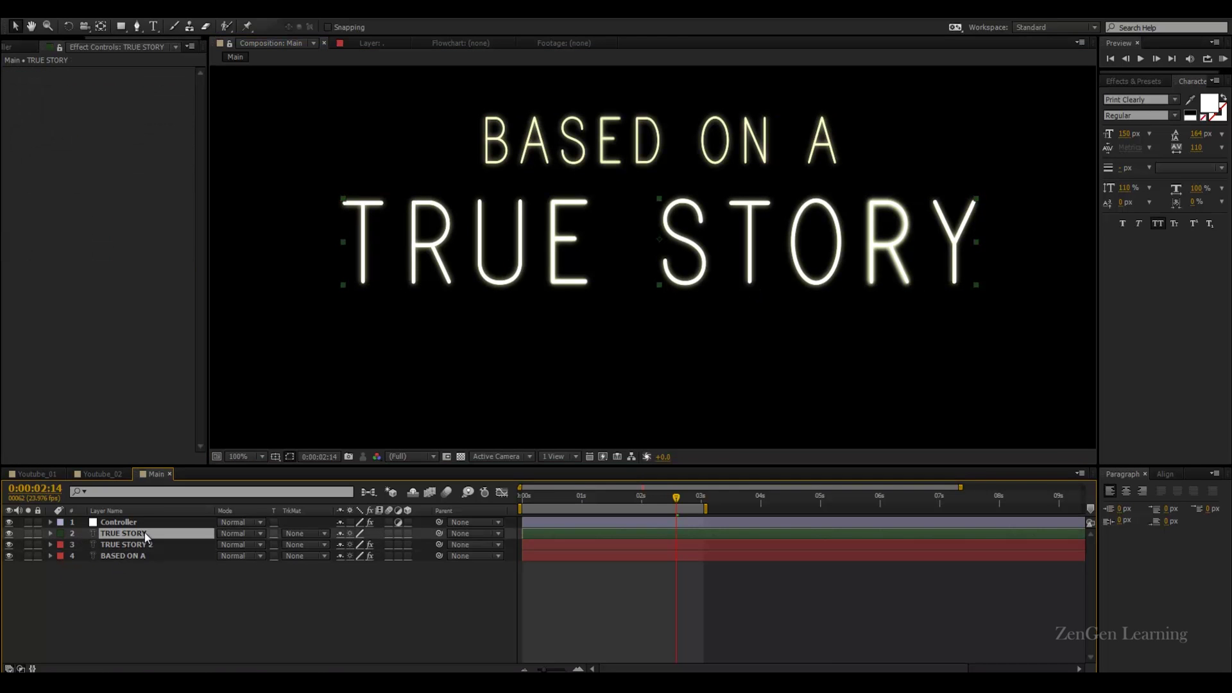
{"action": "key", "text": "Delete"}
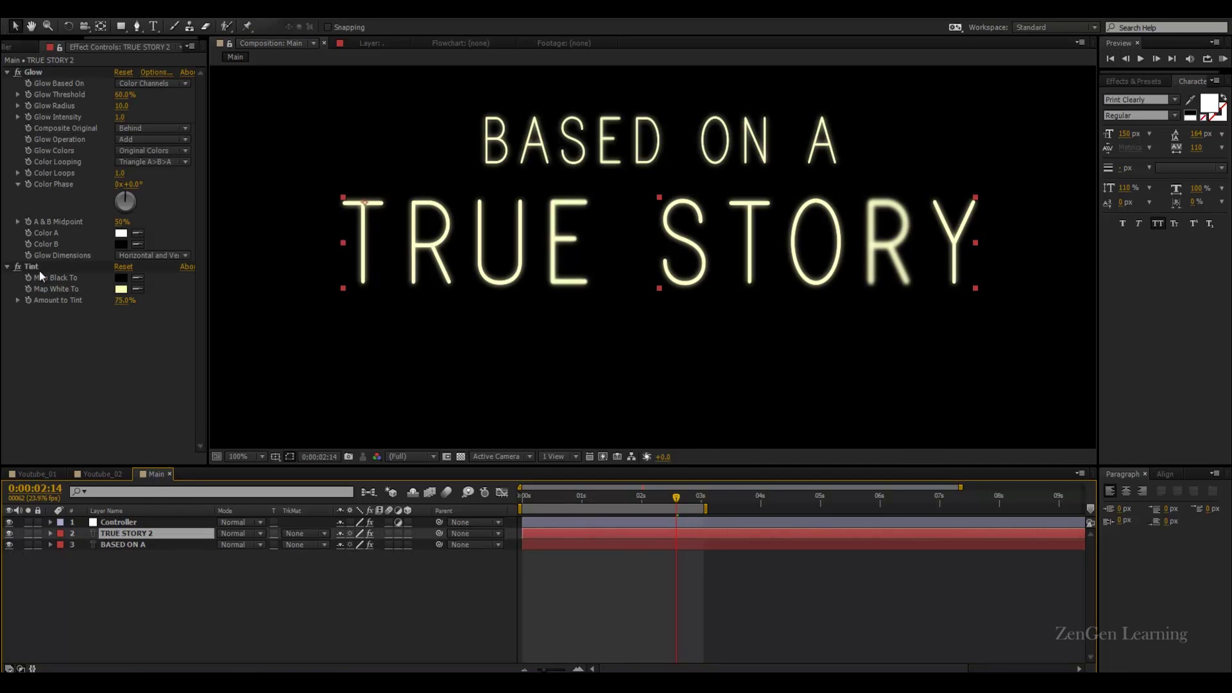
{"action": "left_click", "coordinate": [119, 291]}
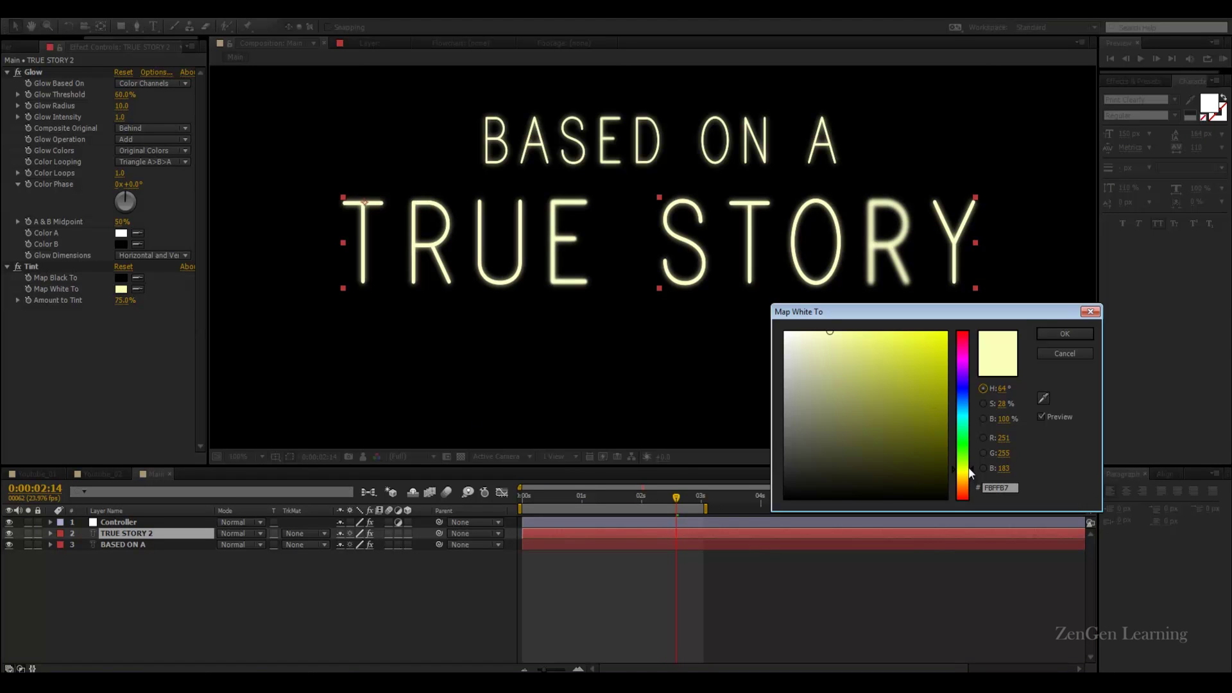
{"action": "left_click_drag", "start_coordinate": [970, 472], "coordinate": [969, 458]}
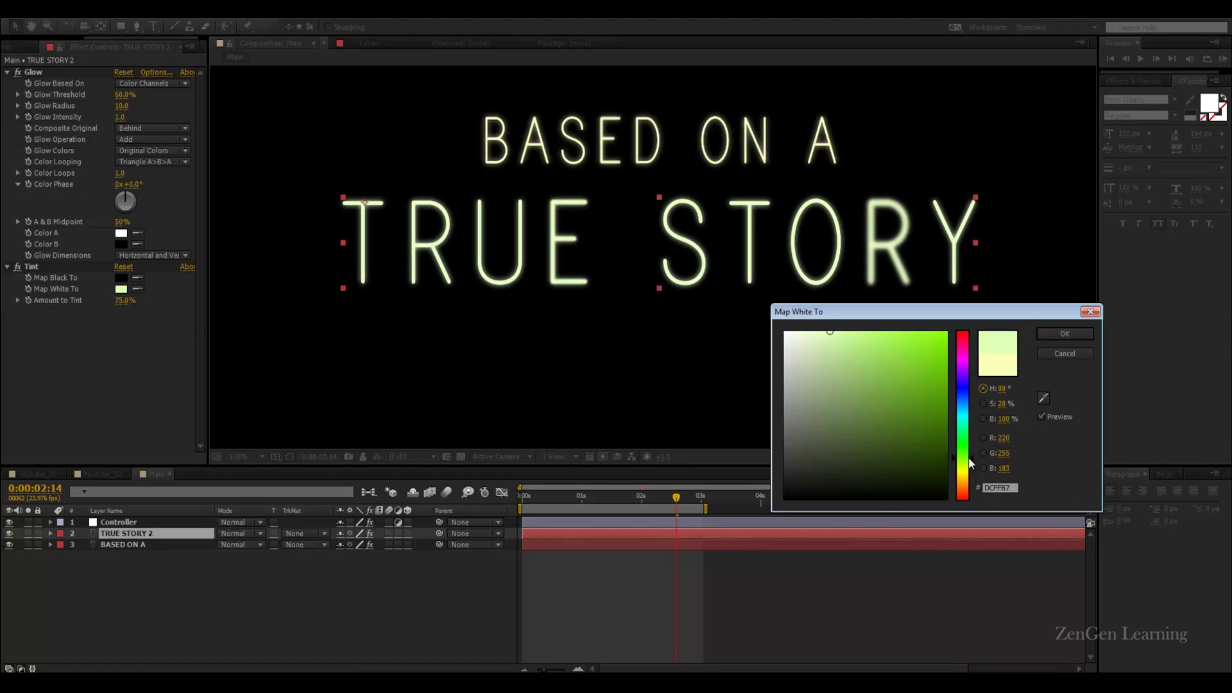
{"action": "left_click", "coordinate": [1064, 334]}
Preview the scrambling title animation, then return the playhead to 0:00:00:00
{"action": "scroll", "coordinate": [860, 353], "scroll_direction": "down", "scroll_amount": 2}
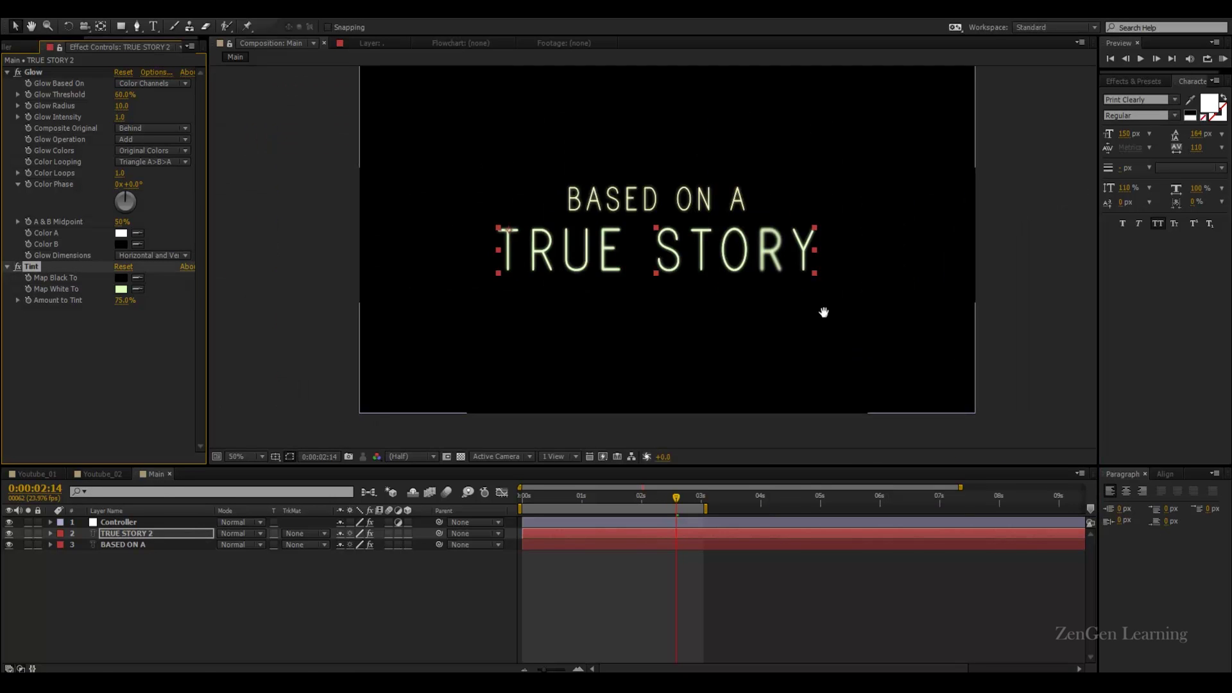
{"action": "key", "text": "space"}
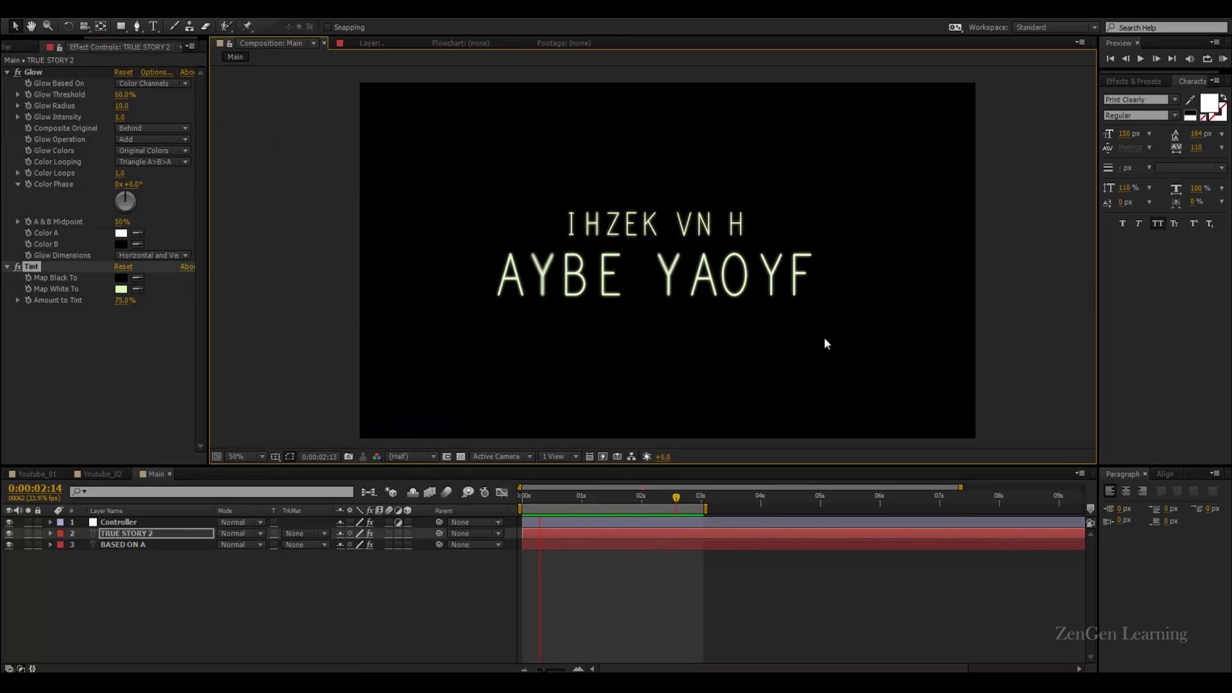
{"action": "key", "text": "space"}
{"action": "left_click", "coordinate": [662, 497]}
{"action": "left_click_drag", "start_coordinate": [664, 495], "coordinate": [522, 502]}
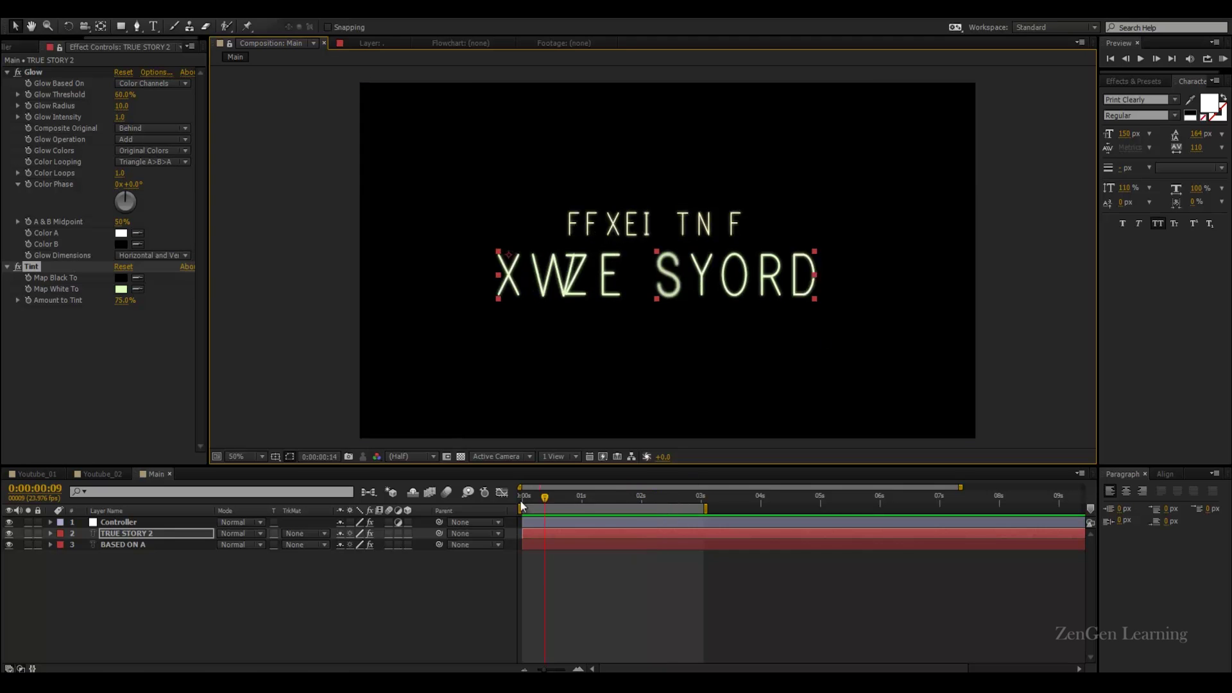
Create a new solid layer named BG
{"action": "right_click", "coordinate": [237, 602]}
{"action": "mouse_move", "coordinate": [385, 460]}
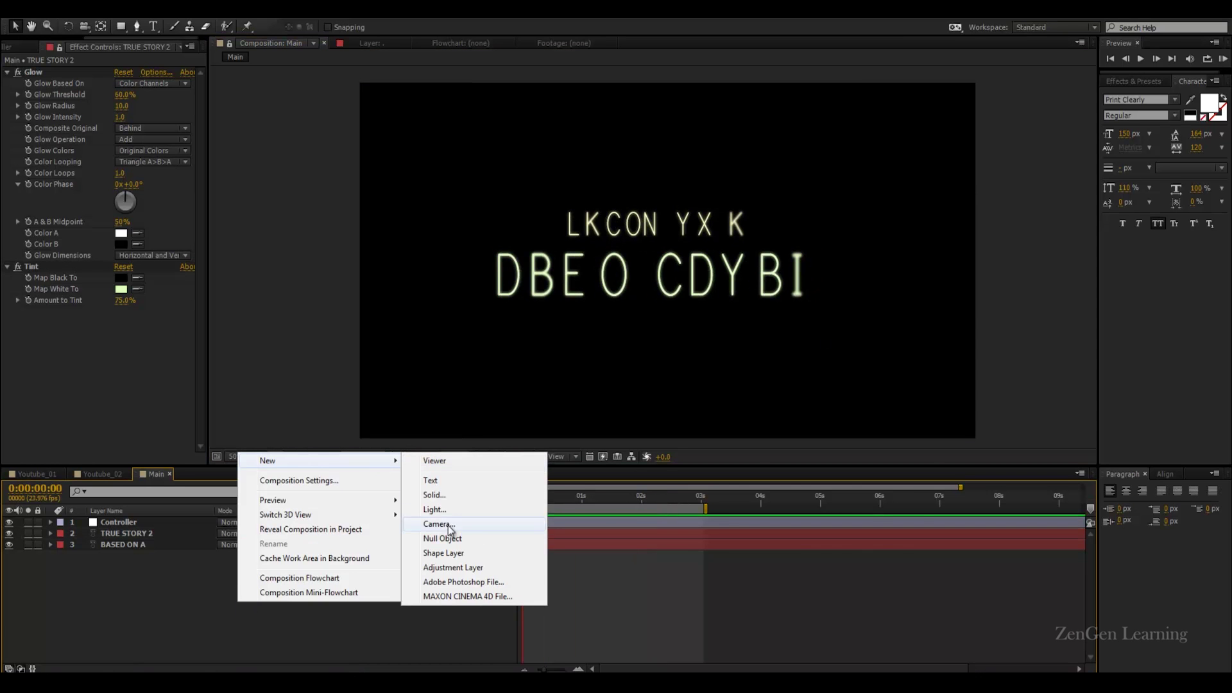
{"action": "left_click", "coordinate": [436, 495]}
{"action": "type", "text": "BG"}
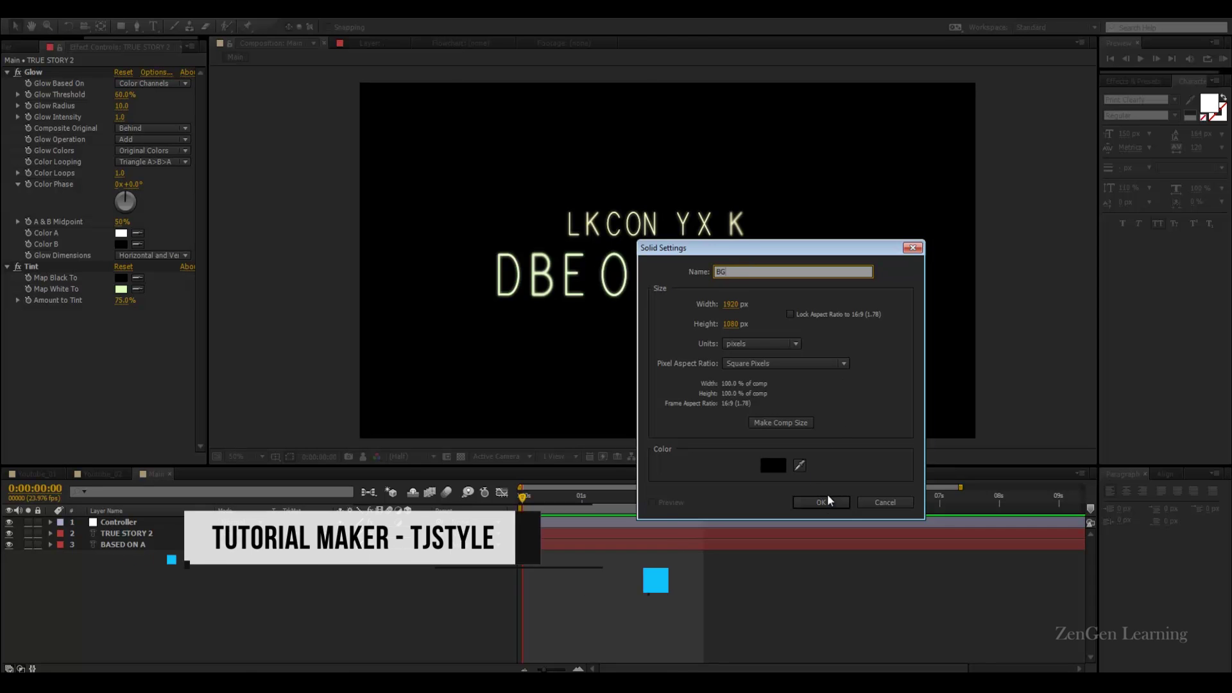
{"action": "key", "text": "Return"}
Apply the Tint effect to BG and move it below the text layers
{"action": "left_click", "coordinate": [1145, 84]}
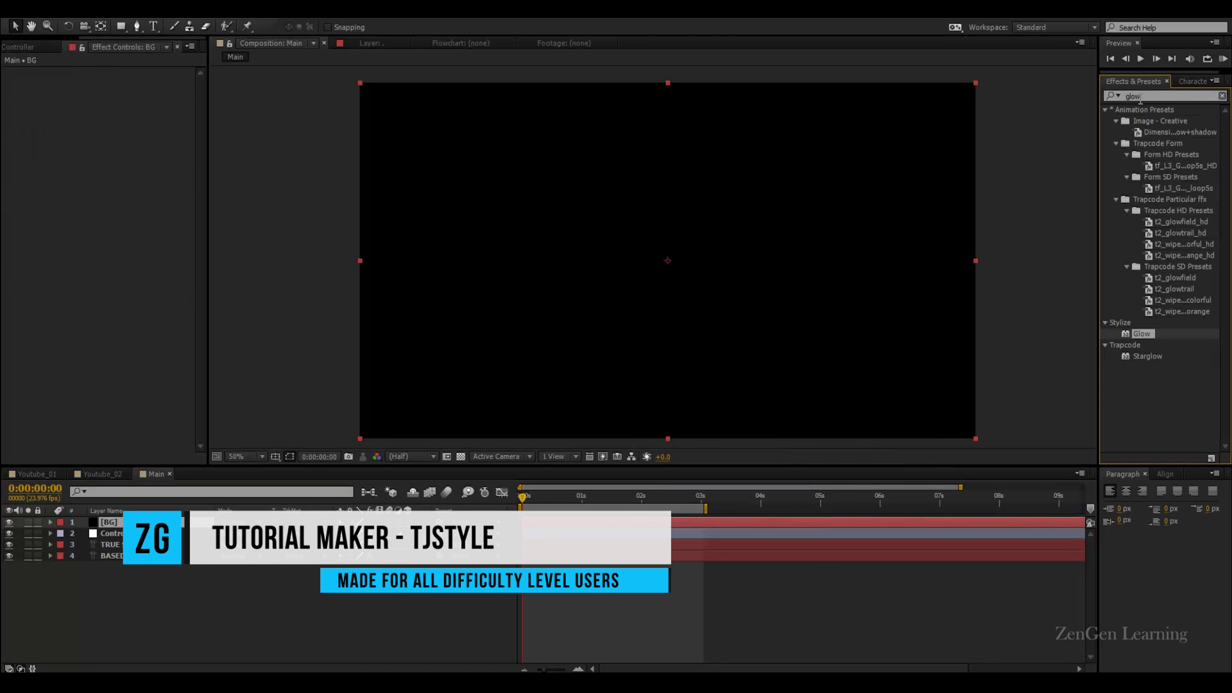
{"action": "type", "text": "tint"}
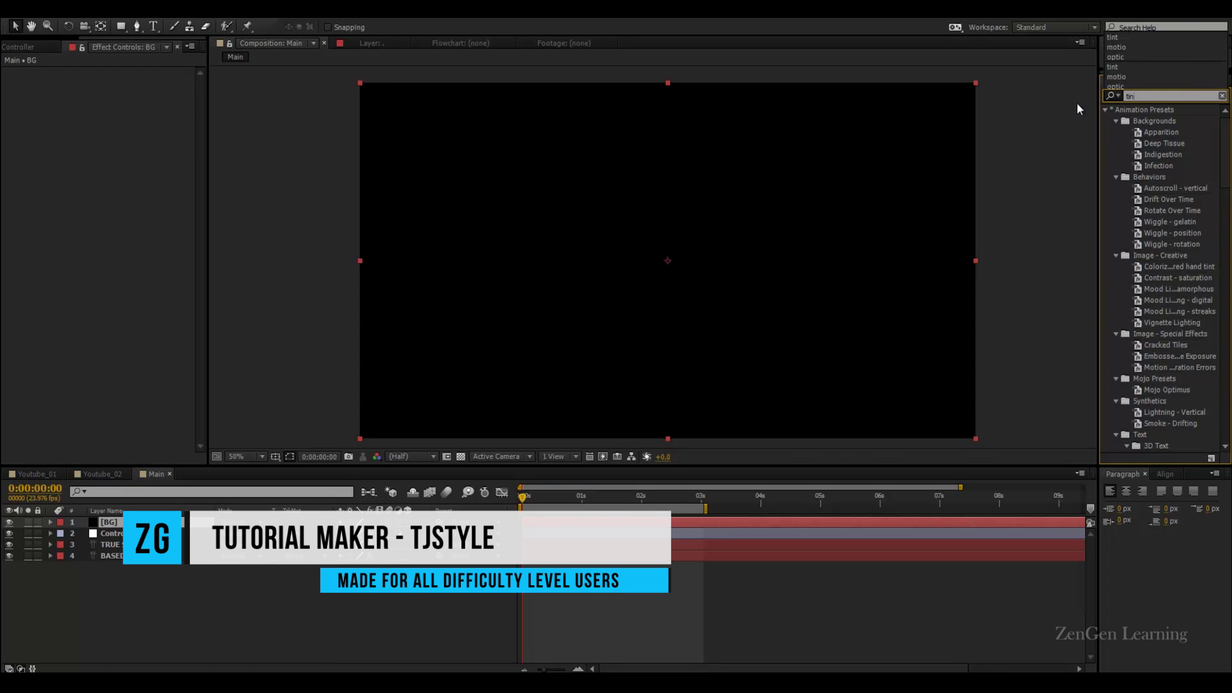
{"action": "left_click_drag", "start_coordinate": [1130, 154], "coordinate": [122, 522]}
{"action": "left_click_drag", "start_coordinate": [131, 573], "coordinate": [146, 561]}
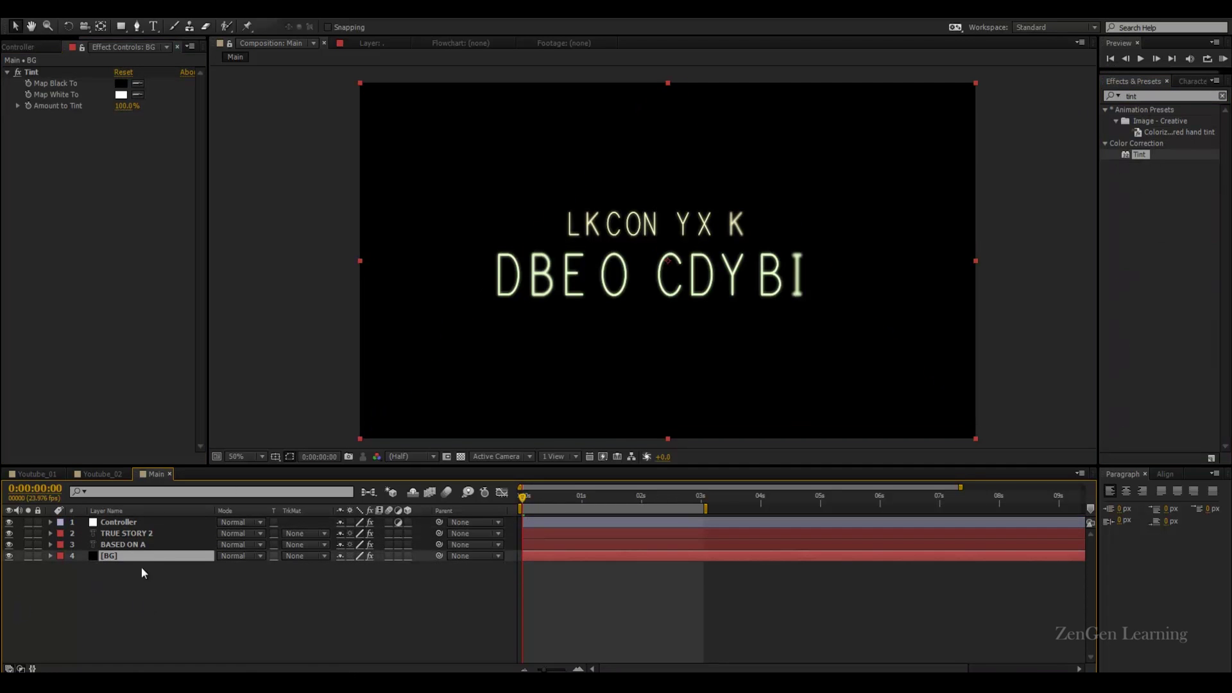
Set BG's Tint Map Black To a green shade, keeping Map White To white
{"action": "left_click", "coordinate": [122, 95]}
{"action": "key", "text": "Return"}
{"action": "left_click", "coordinate": [121, 84]}
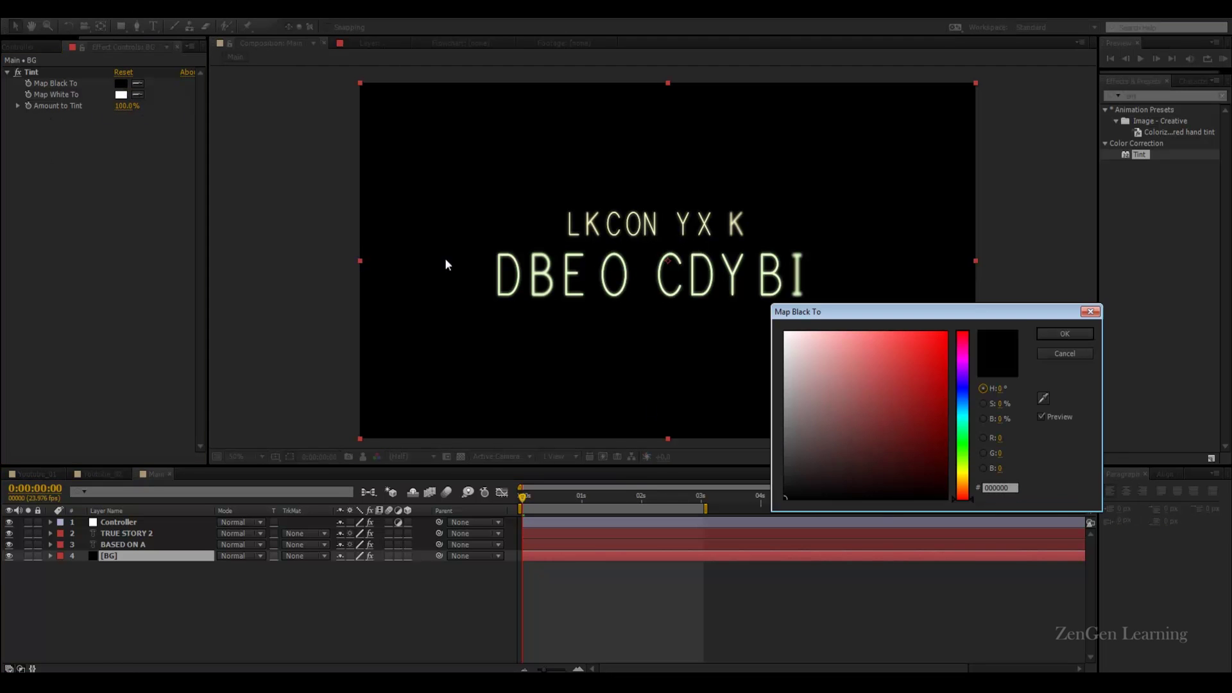
{"action": "left_click", "coordinate": [968, 463]}
{"action": "left_click_drag", "start_coordinate": [865, 428], "coordinate": [923, 461]}
{"action": "left_click", "coordinate": [1062, 333]}
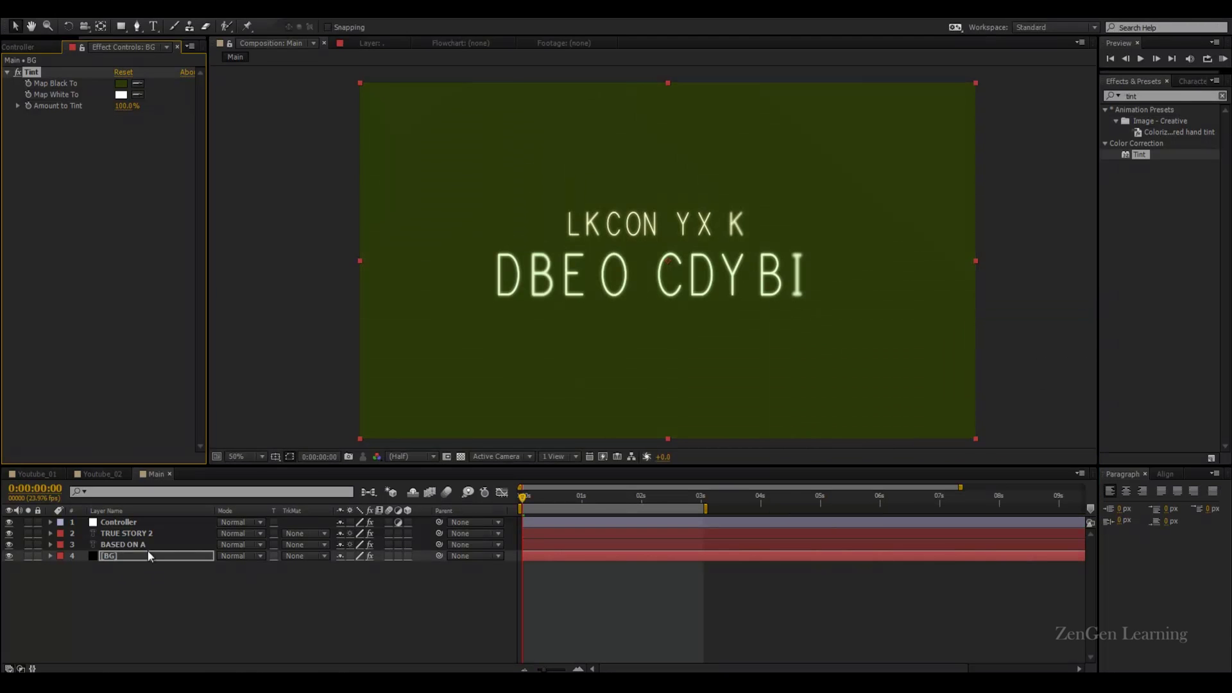
{"action": "left_click", "coordinate": [120, 83]}
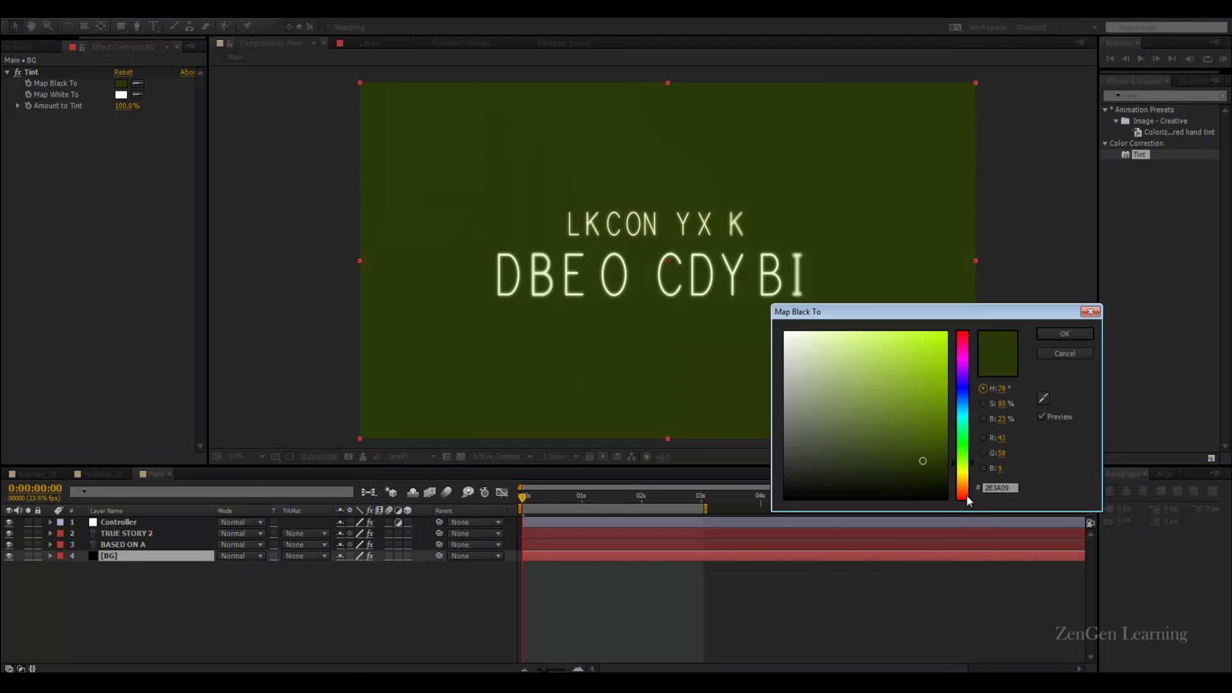
{"action": "left_click_drag", "start_coordinate": [924, 463], "coordinate": [963, 457]}
{"action": "left_click", "coordinate": [1065, 334]}
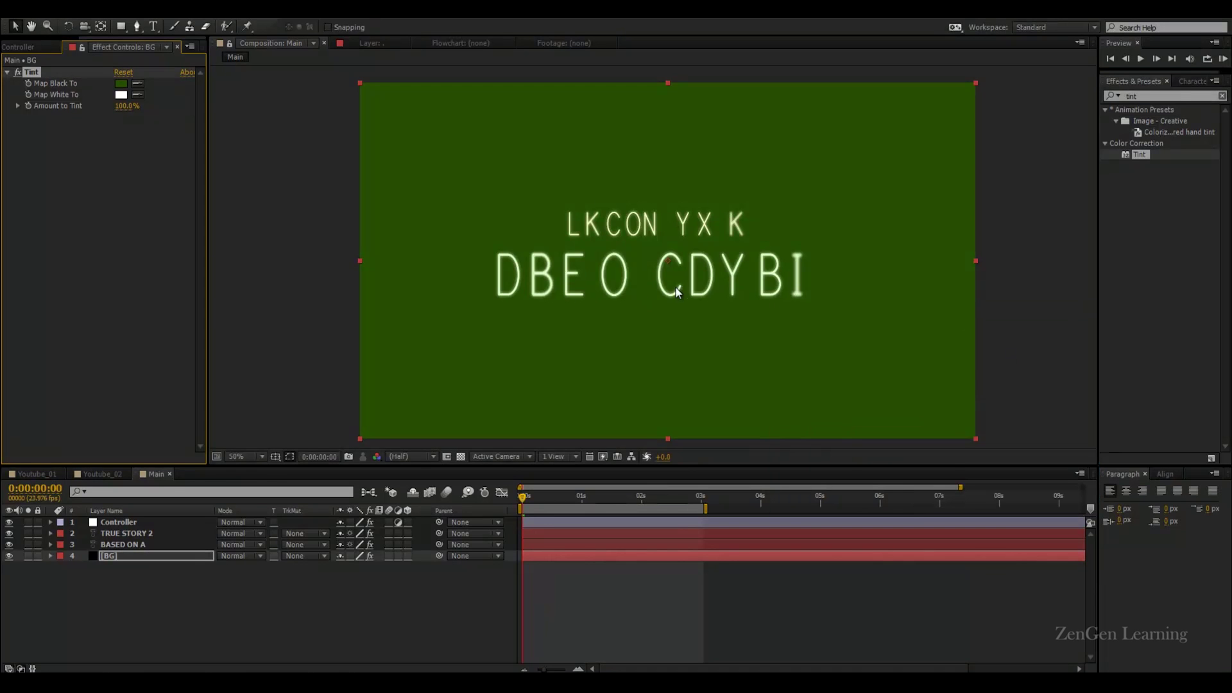
{"action": "key", "text": "comma"}
{"action": "left_click", "coordinate": [120, 27]}
Add a full-layer ellipse mask to the BG solid
{"action": "left_click_drag", "start_coordinate": [124, 29], "coordinate": [164, 55]}
{"action": "double_click", "coordinate": [120, 28]}
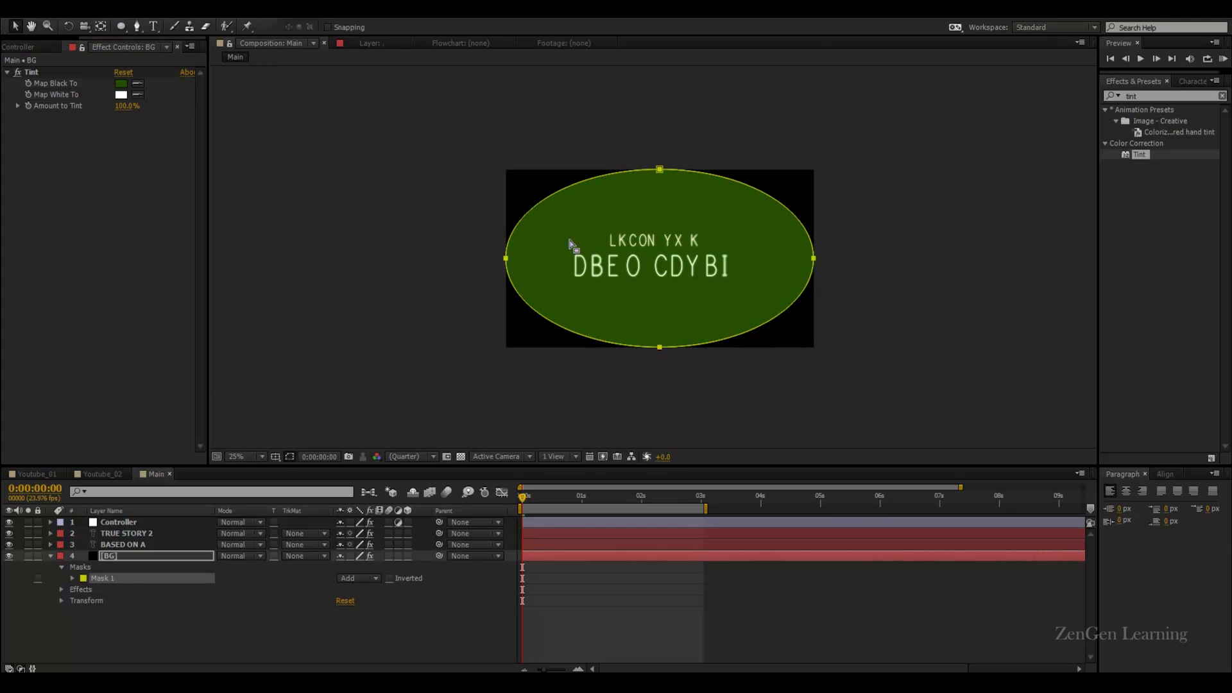
{"action": "key", "text": "period"}
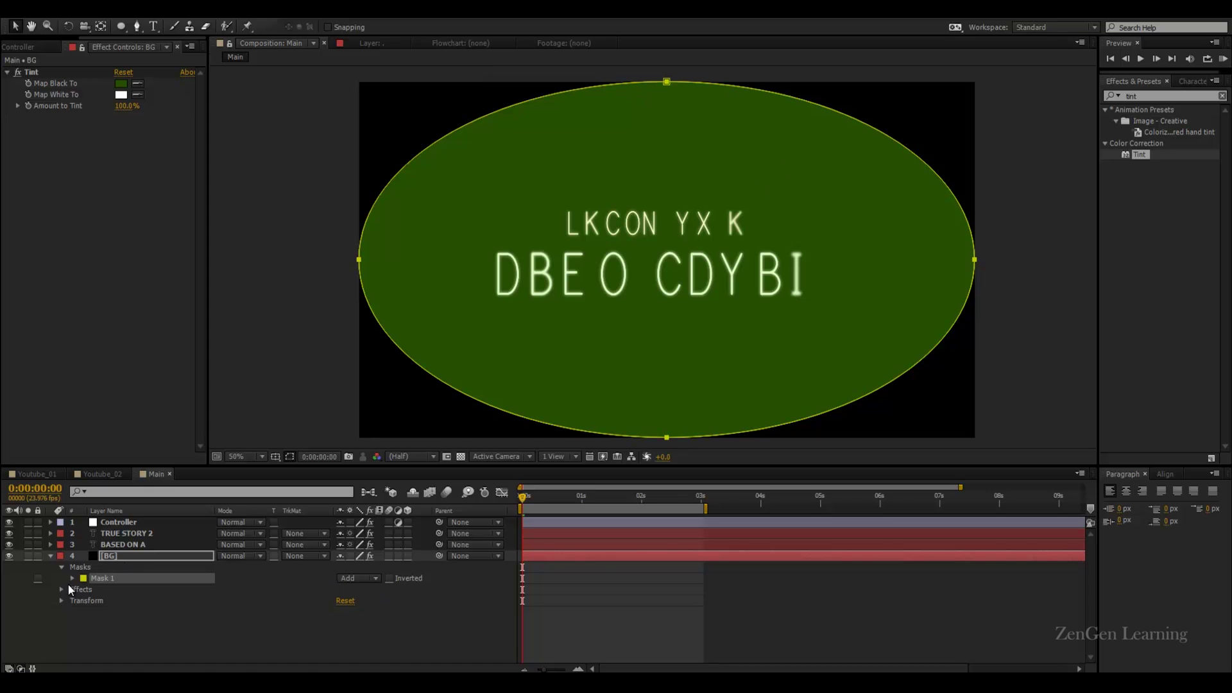
{"action": "left_click", "coordinate": [72, 578]}
Set Mask Feather to 350 and Mask Expansion to -410 pixels
{"action": "left_click", "coordinate": [353, 601]}
{"action": "type", "text": "350"}
{"action": "key", "text": "Return"}
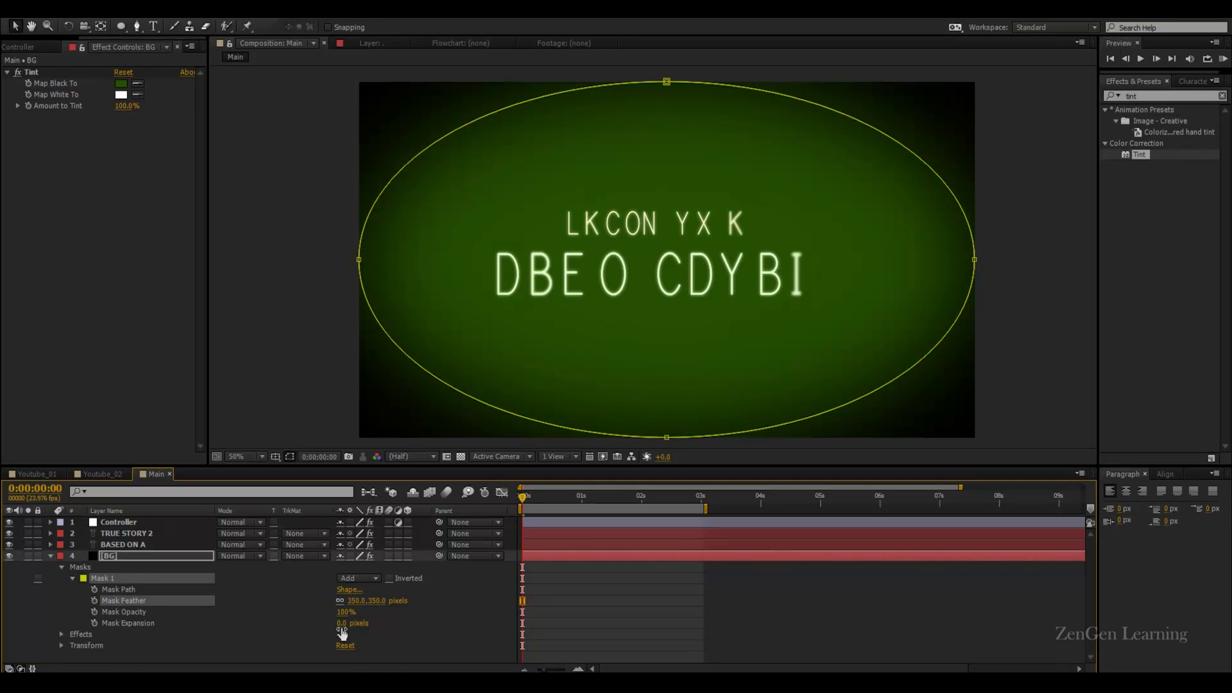
{"action": "left_click_drag", "start_coordinate": [341, 623], "coordinate": [50, 614]}
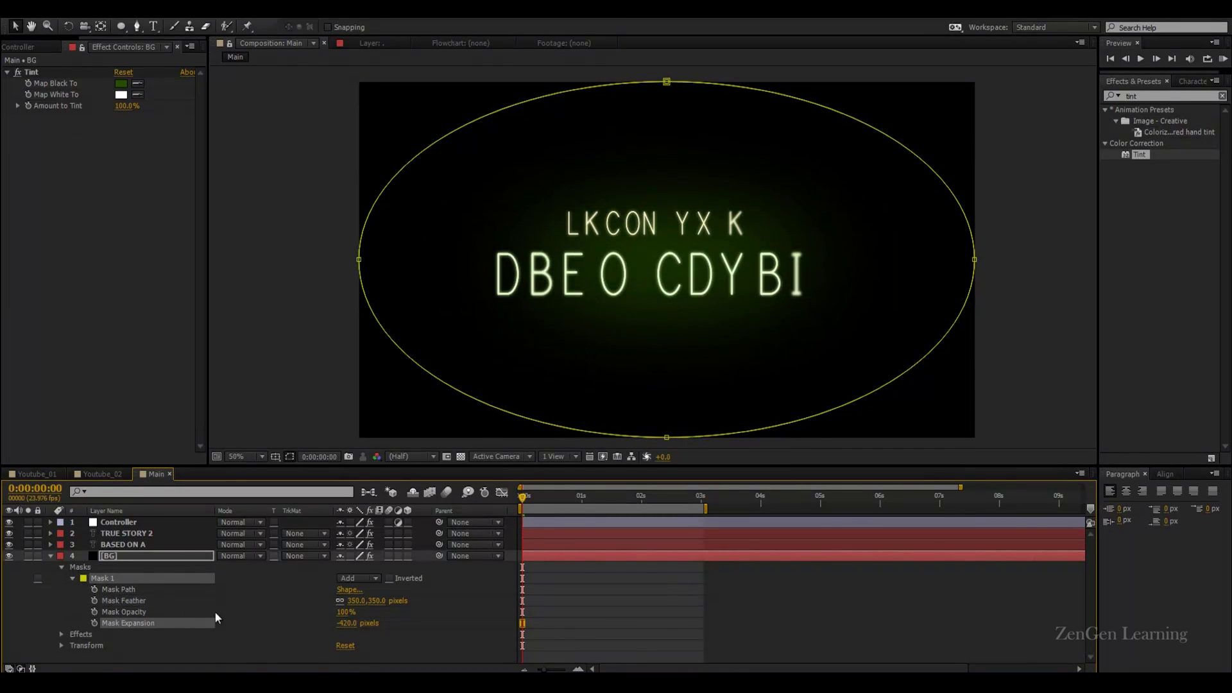
{"action": "left_click", "coordinate": [349, 623]}
{"action": "type", "text": "-410"}
{"action": "key", "text": "Return"}
Set the BG layer's opacity to 25%, then raise it to 40%
{"action": "left_click", "coordinate": [118, 557]}
{"action": "key", "text": "t"}
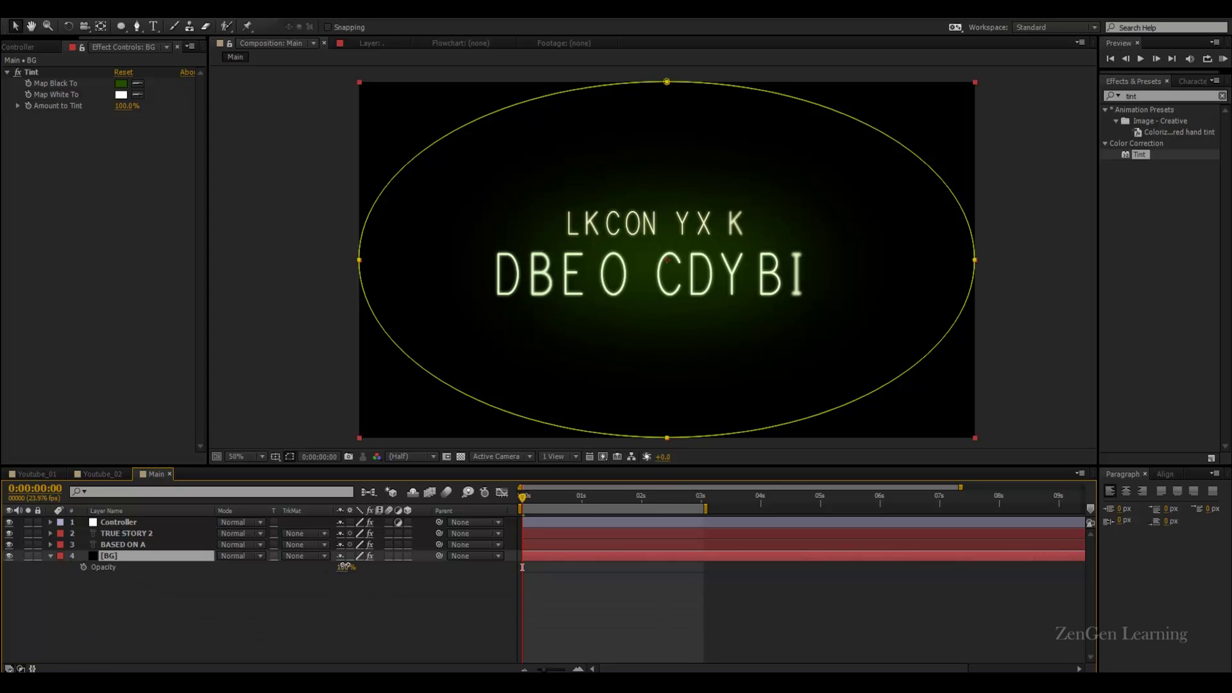
{"action": "type", "text": "25"}
{"action": "key", "text": "Return"}
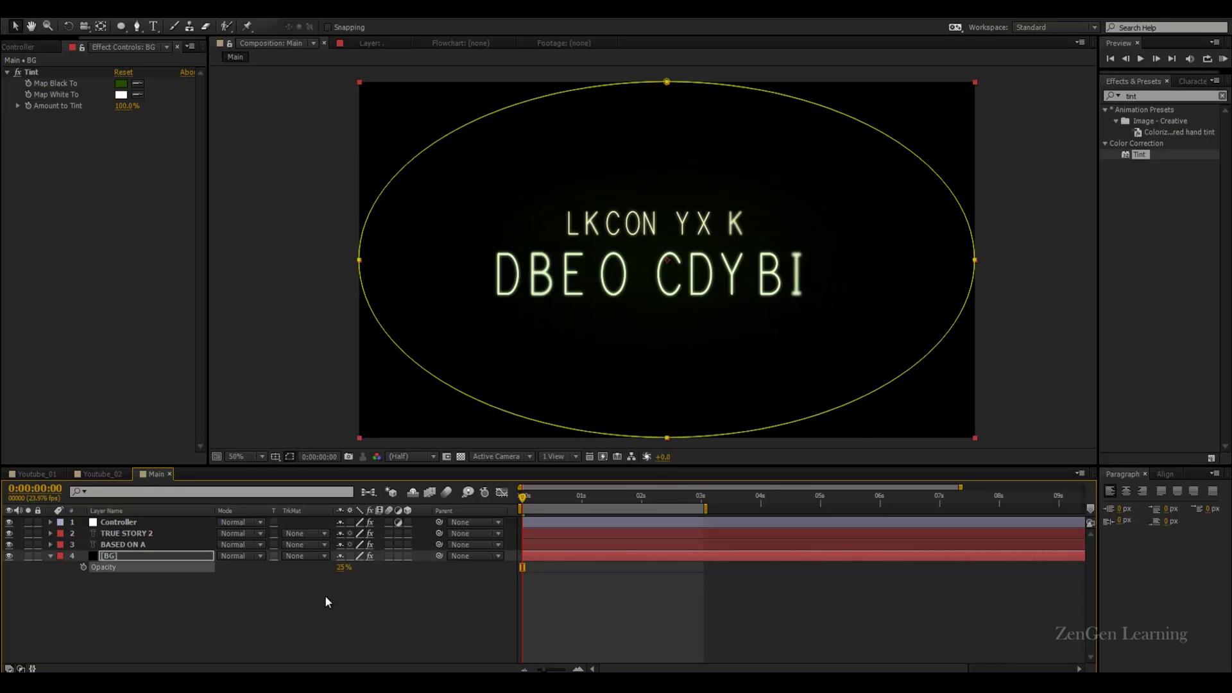
{"action": "left_click", "coordinate": [355, 597]}
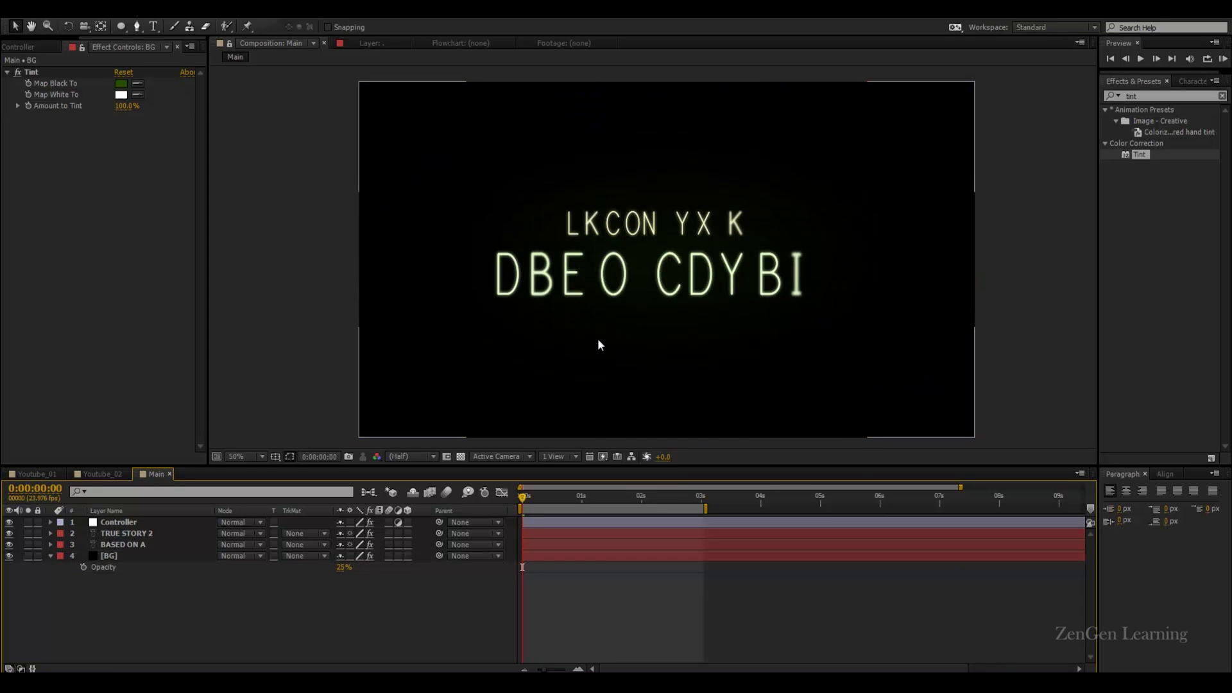
{"action": "key", "text": "slash"}
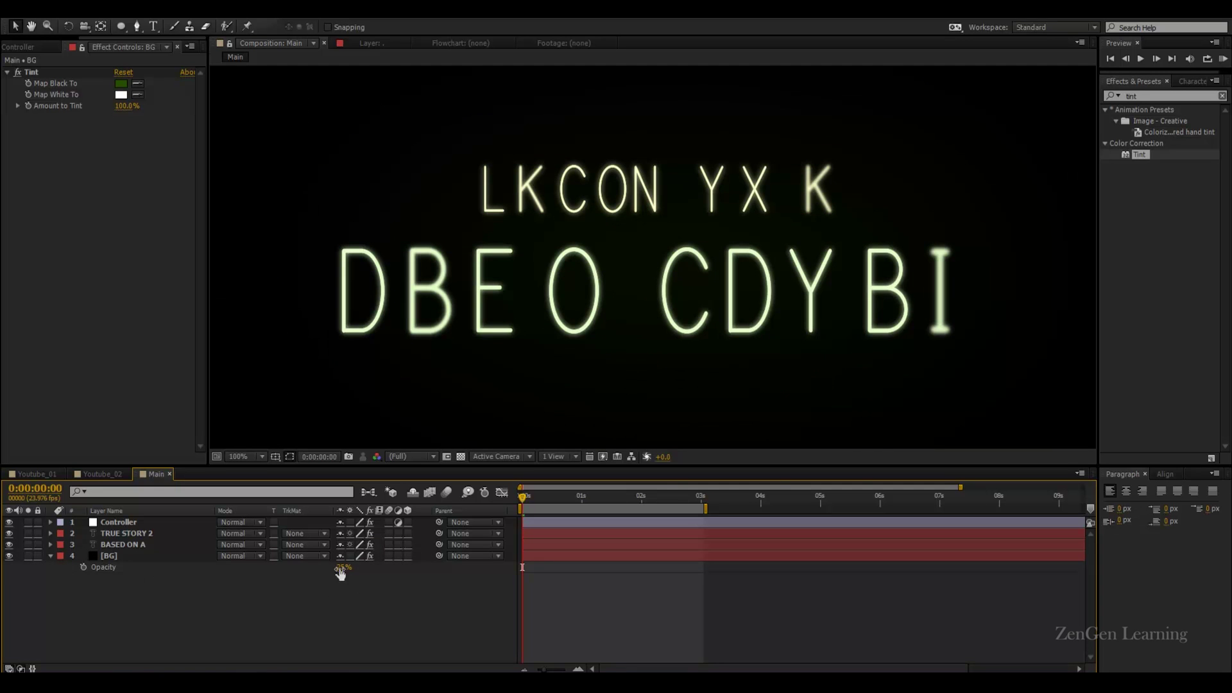
{"action": "type", "text": "40"}
{"action": "key", "text": "Return"}
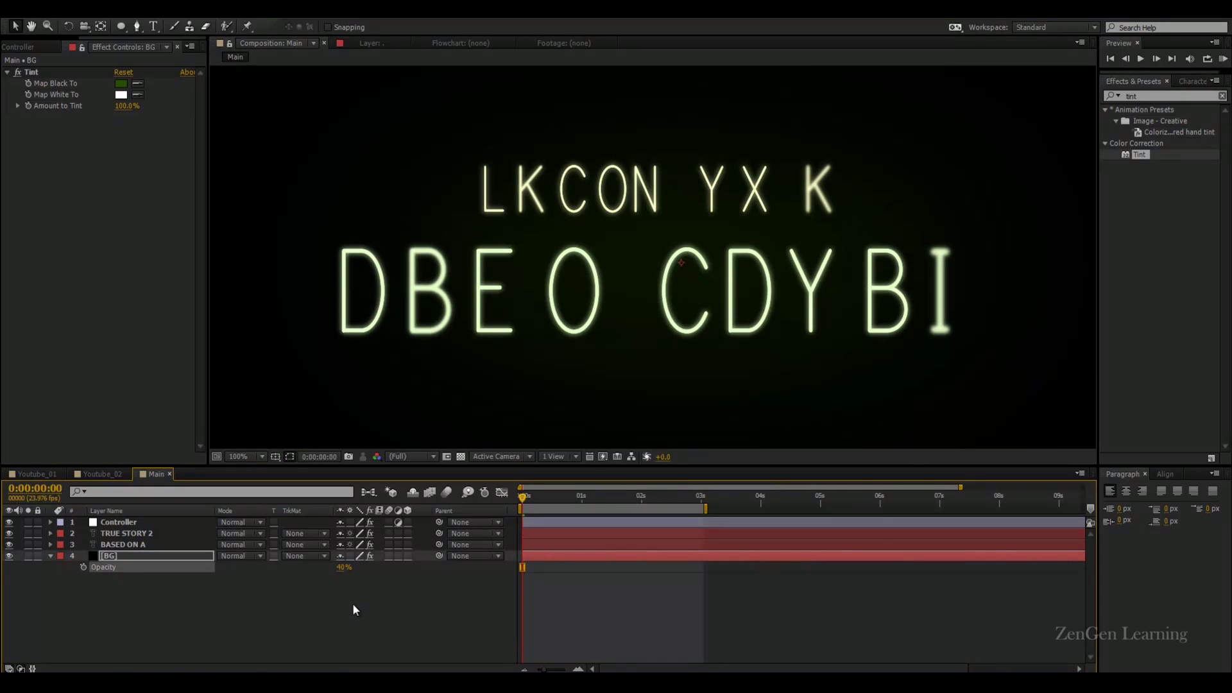
Preview the composition from the start with the dimmed green glow
{"action": "key", "text": "comma"}
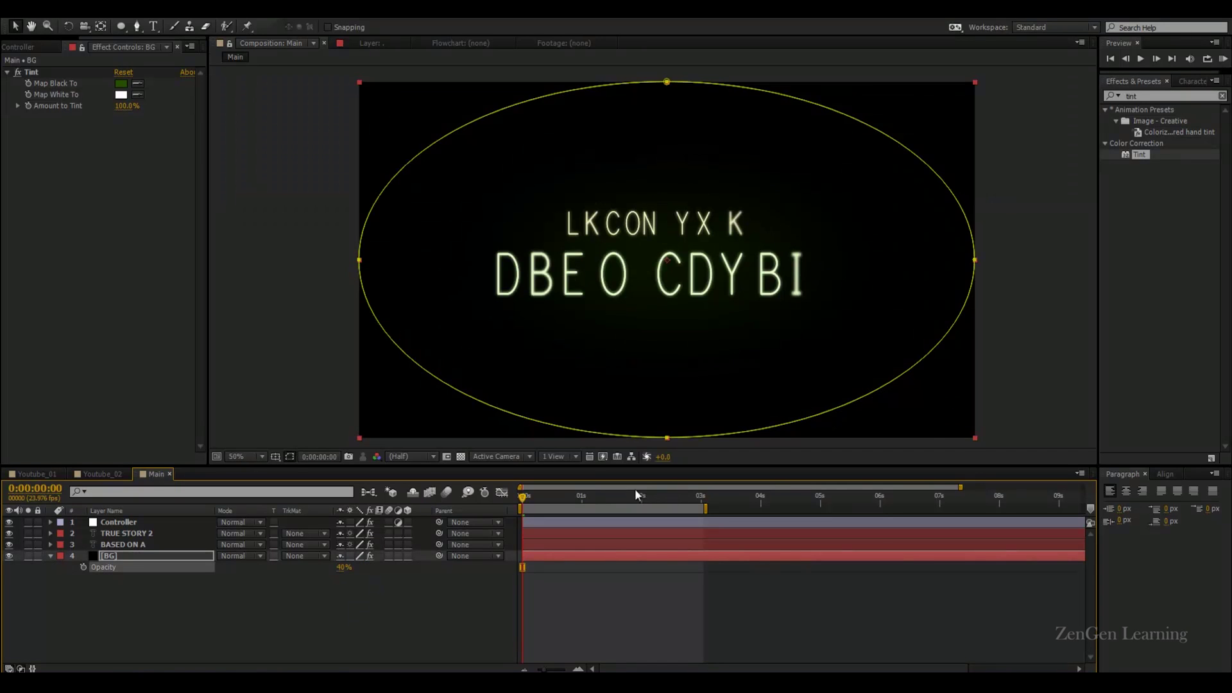
{"action": "left_click_drag", "start_coordinate": [582, 489], "coordinate": [487, 498]}
{"action": "left_click", "coordinate": [293, 602]}
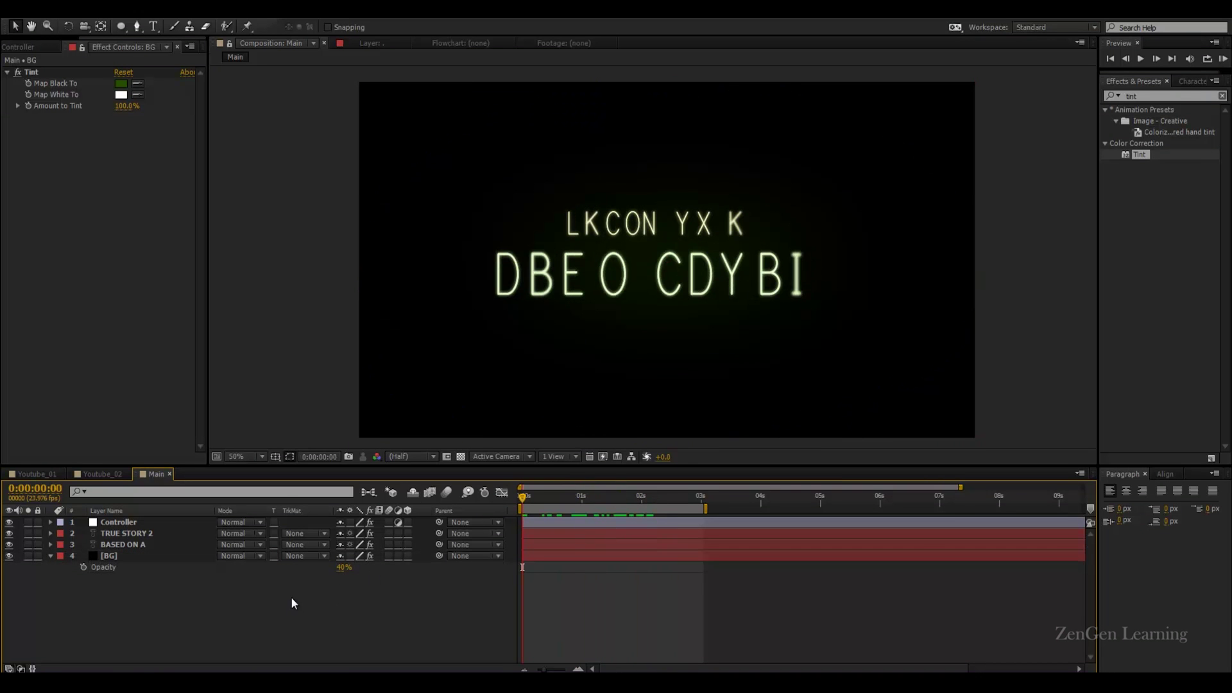
{"action": "key", "text": "space"}
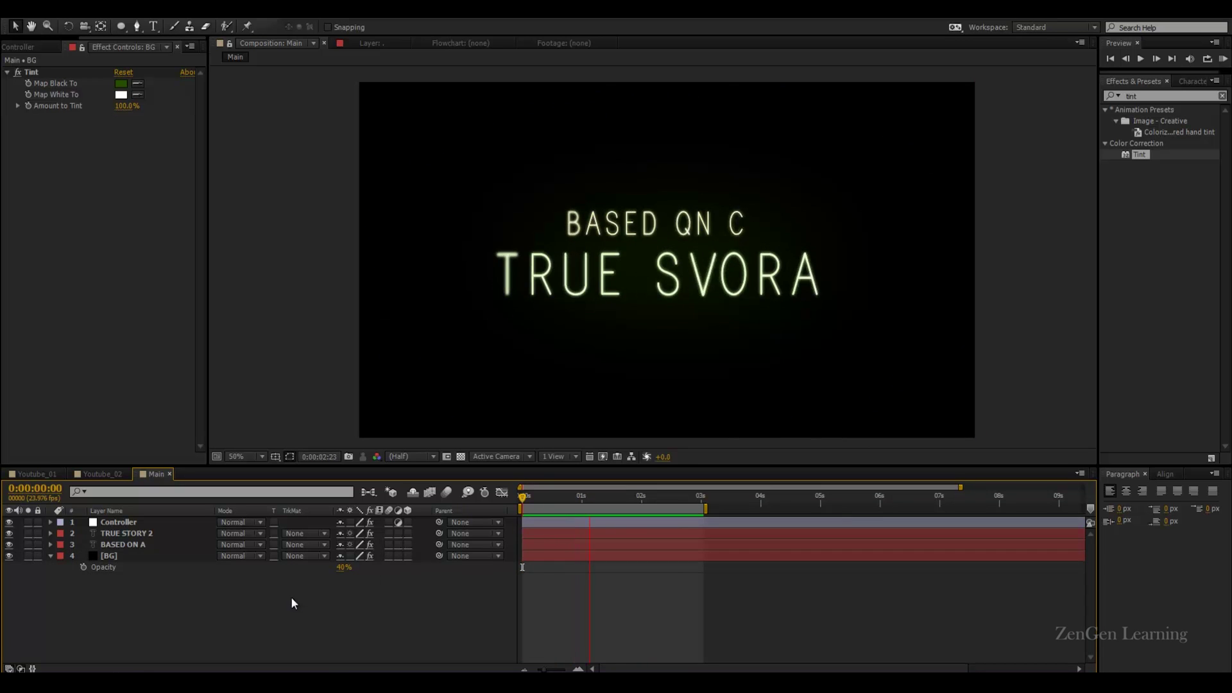
{"action": "left_click", "coordinate": [51, 556]}
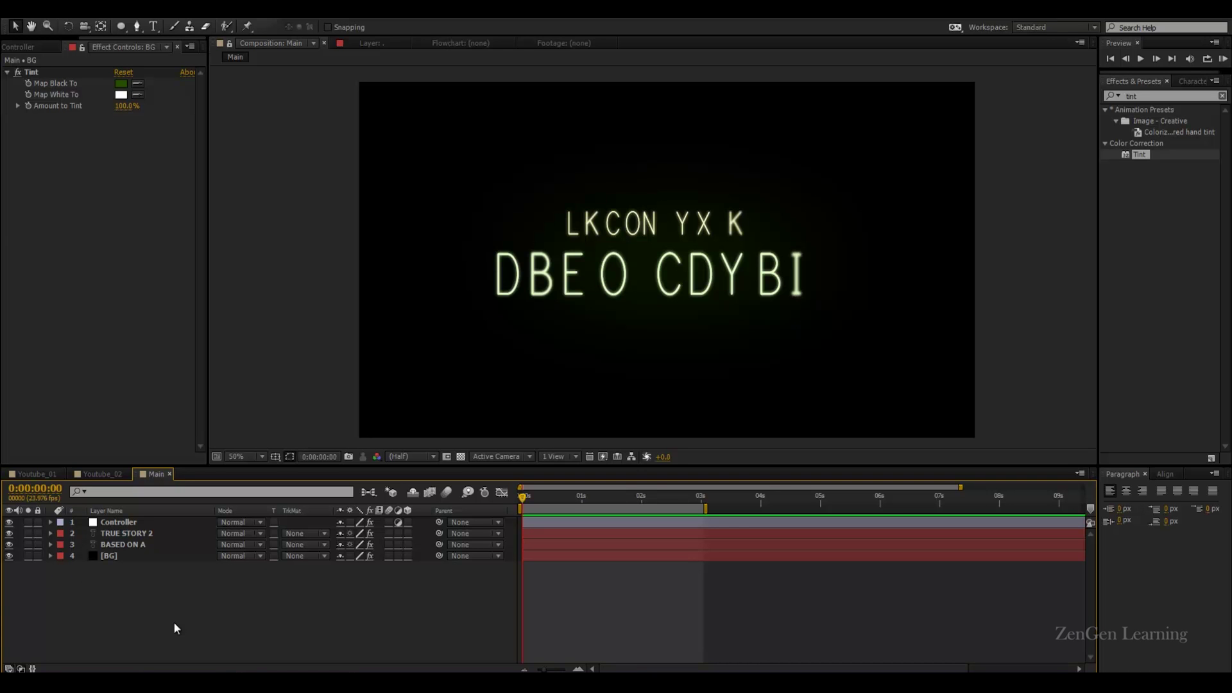
{"action": "key", "text": "shift+period"}
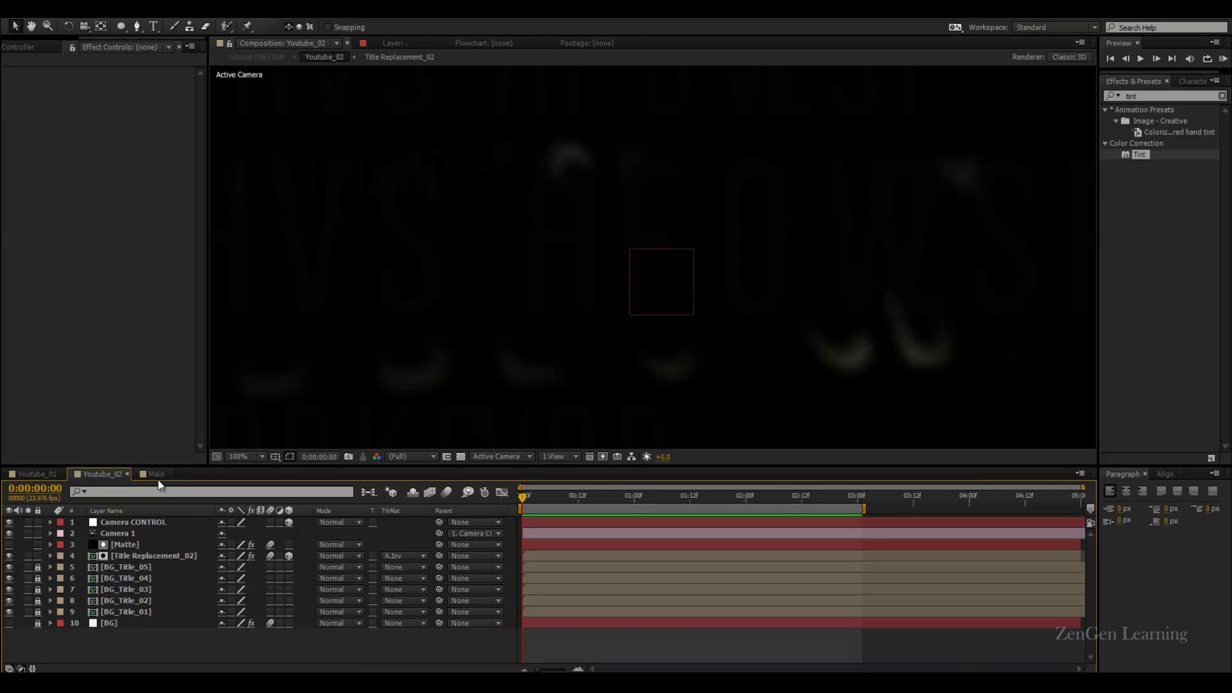
{"action": "scroll", "coordinate": [639, 313], "scroll_direction": "down", "scroll_amount": 2}
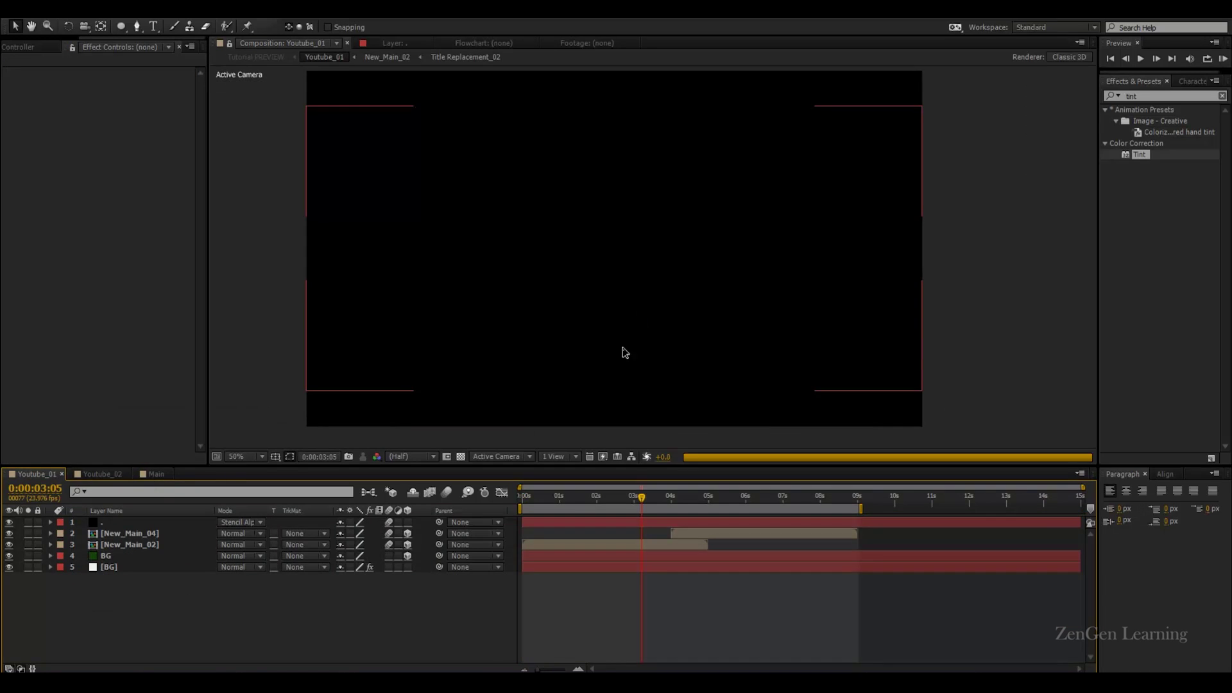
{"action": "left_click", "coordinate": [163, 479]}
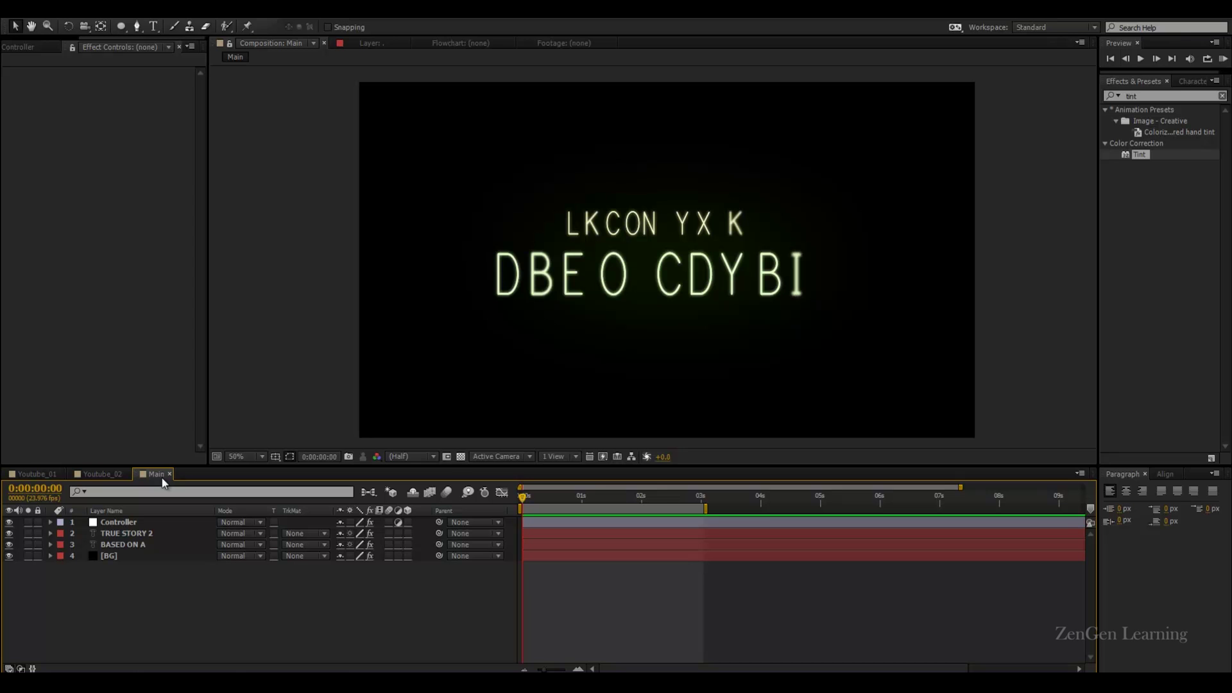
{"action": "left_click", "coordinate": [141, 534]}
{"action": "left_click", "coordinate": [141, 544], "text": "shift"}
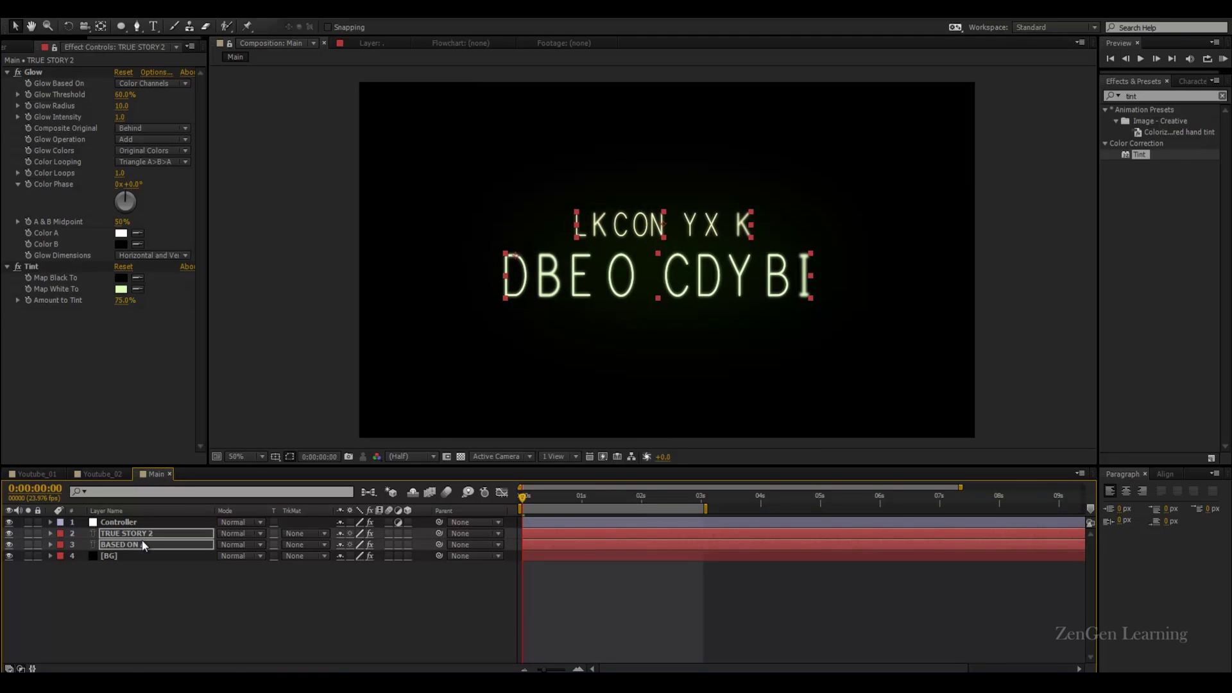
{"action": "key", "text": "comma"}
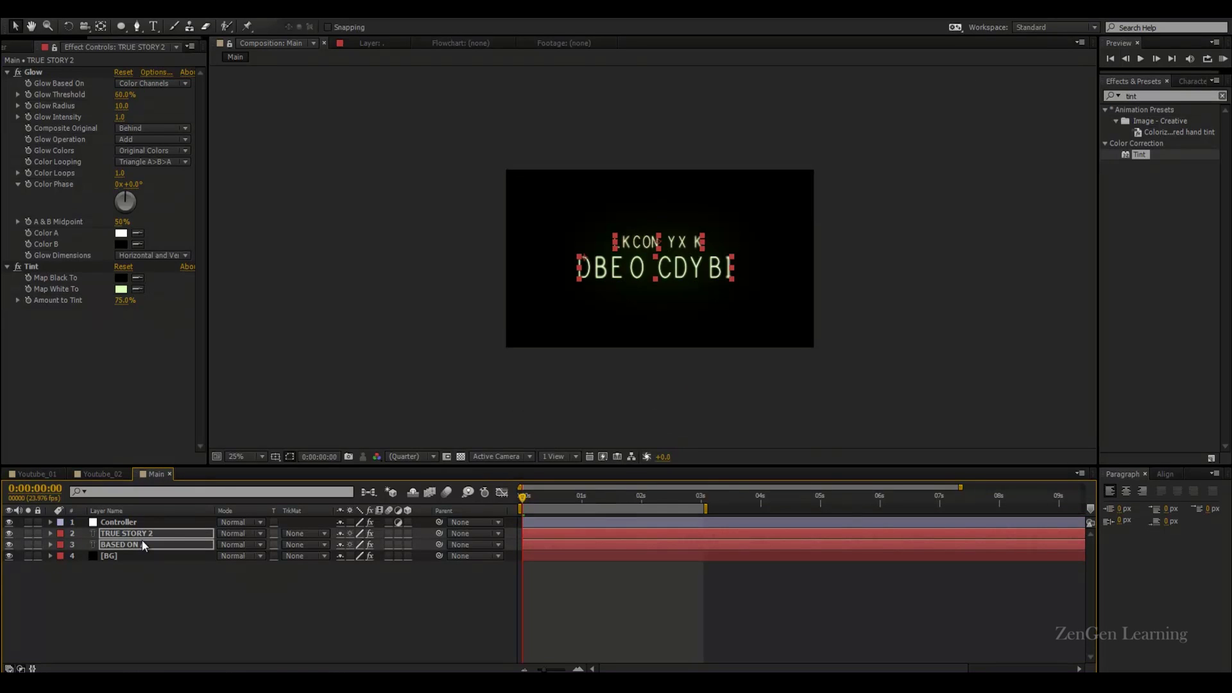
{"action": "key", "text": "KP_0"}
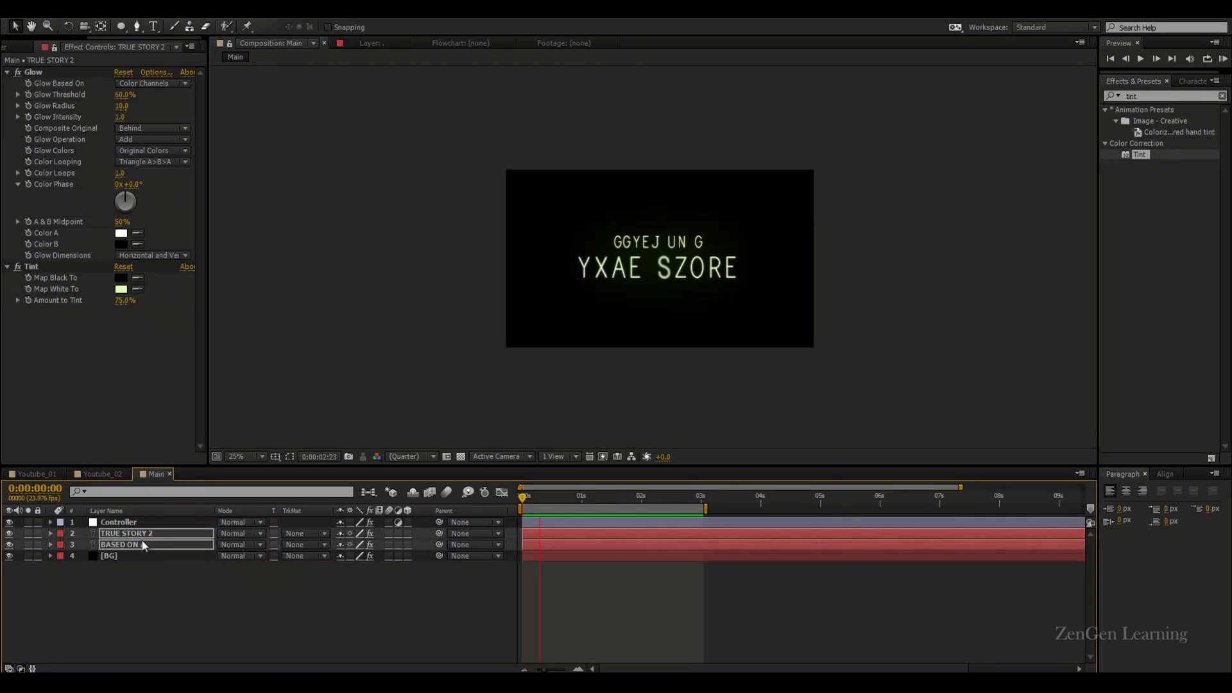
{"action": "key", "text": "period"}
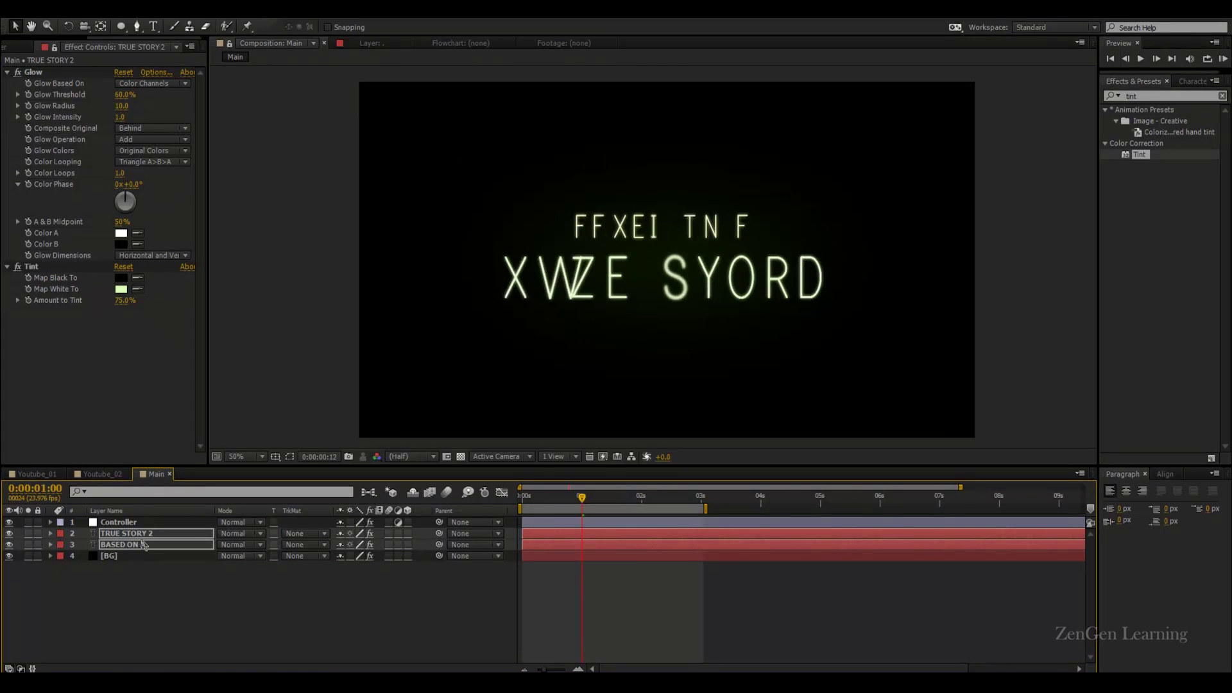